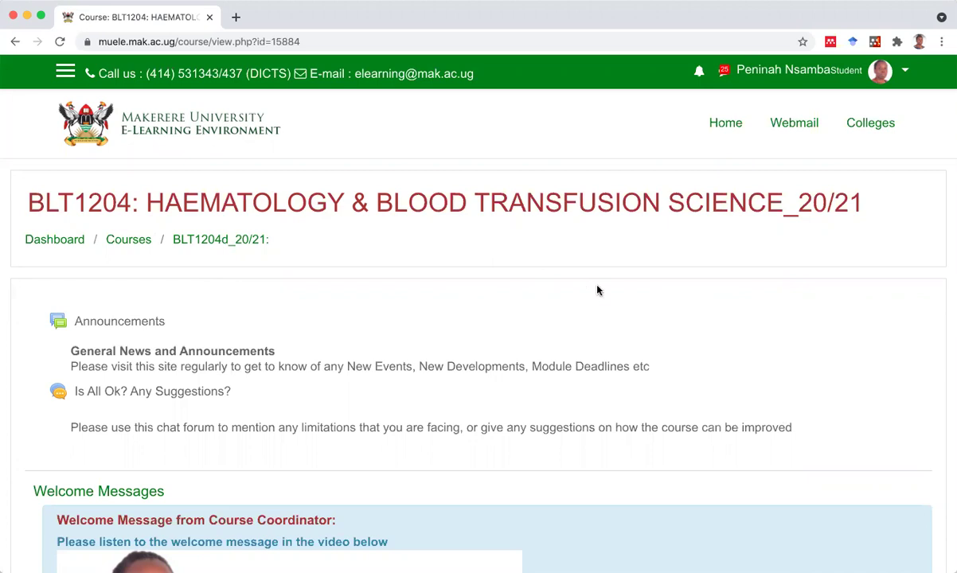
Scroll down the BLT1204 course page to the Assignment section's wiki activities.
{"action": "scroll", "coordinate": [598, 291], "scroll_direction": "down", "scroll_amount": 2}
{"action": "scroll", "coordinate": [598, 290], "scroll_direction": "down", "scroll_amount": 5}
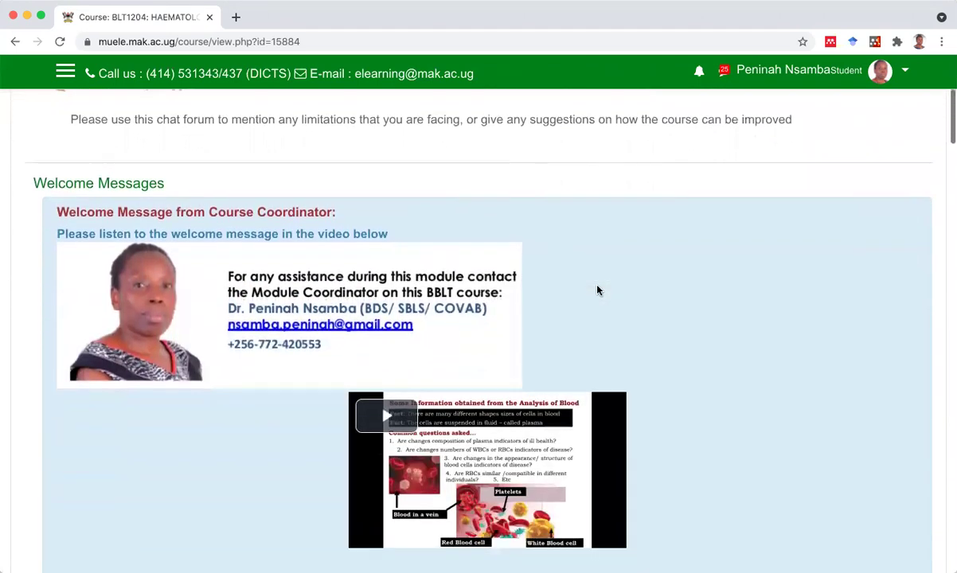
{"action": "scroll", "coordinate": [598, 291], "scroll_direction": "down", "scroll_amount": 14}
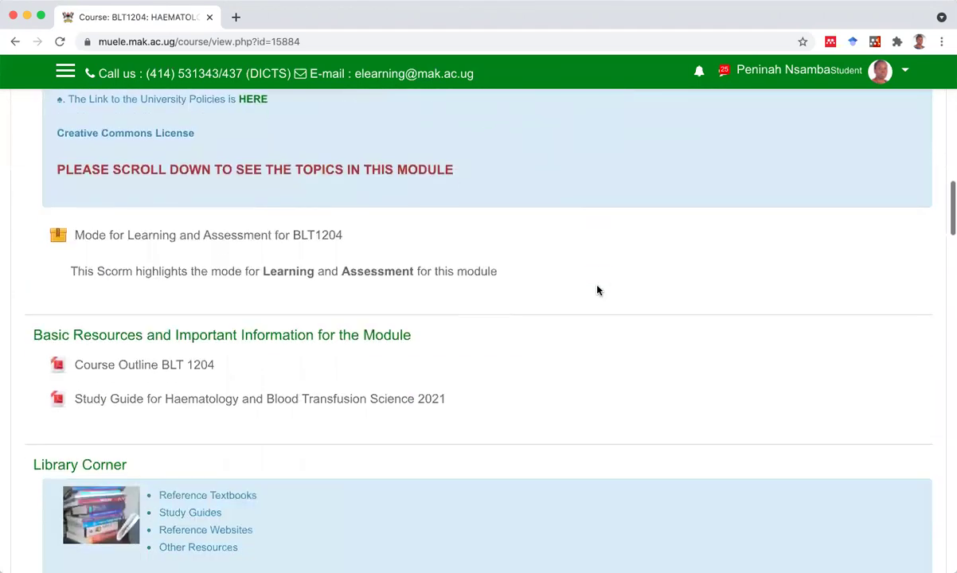
{"action": "scroll", "coordinate": [598, 291], "scroll_direction": "down", "scroll_amount": 12}
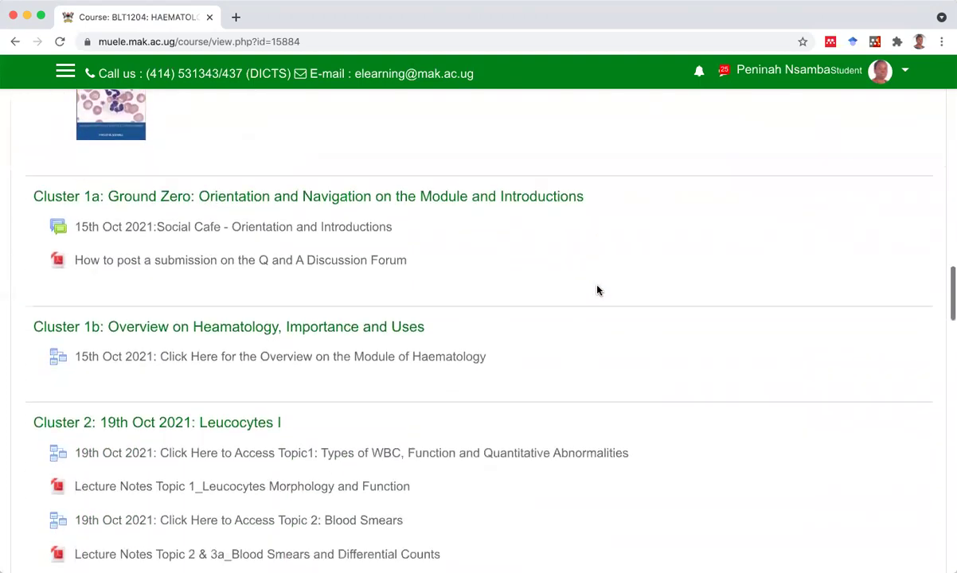
{"action": "scroll", "coordinate": [598, 290], "scroll_direction": "down", "scroll_amount": 5}
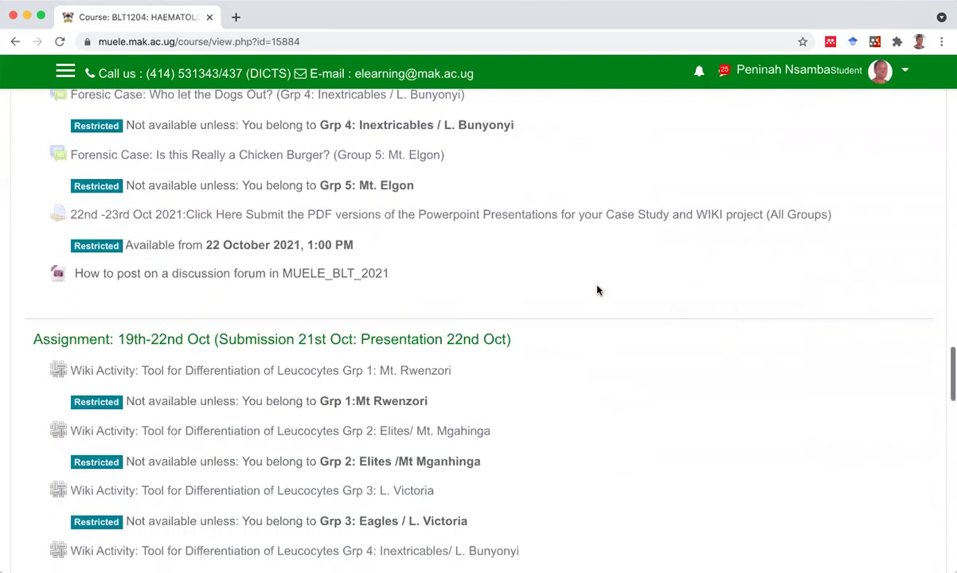
{"action": "scroll", "coordinate": [598, 291], "scroll_direction": "down", "scroll_amount": 2}
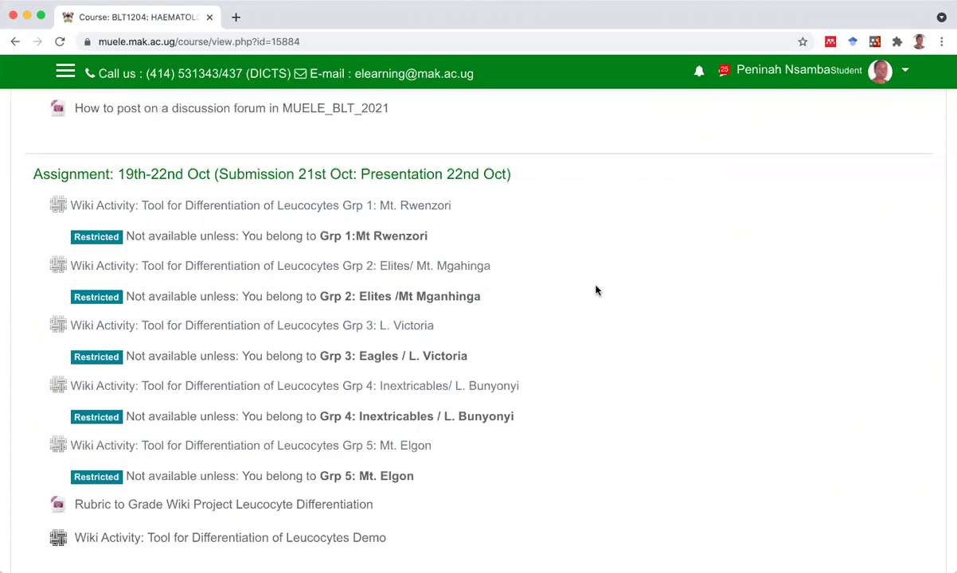
{"action": "scroll", "coordinate": [597, 289], "scroll_direction": "down", "scroll_amount": 1}
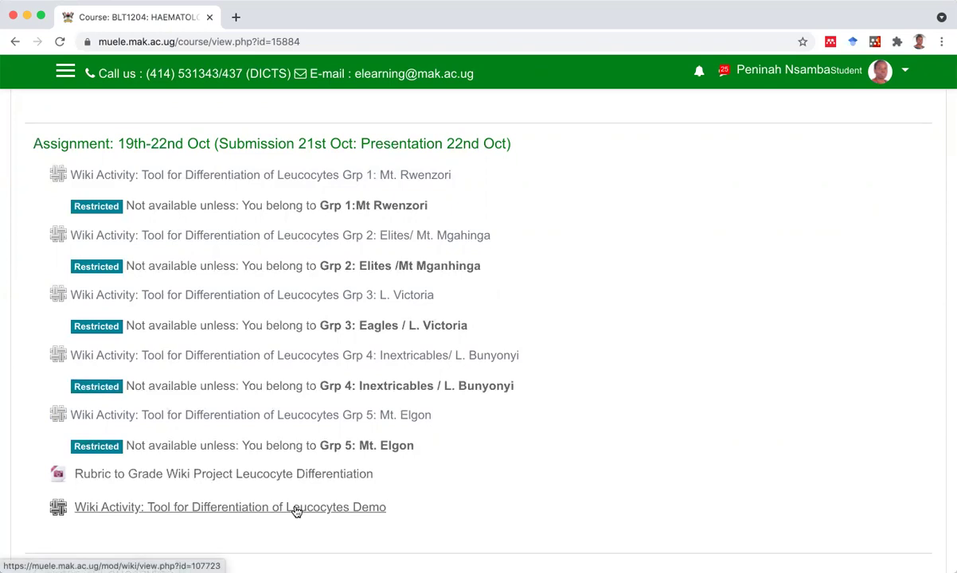
Open the Leucocytes Demo wiki and read through the study question and deadlines to the Grp 6 page.
{"action": "left_click", "coordinate": [250, 514]}
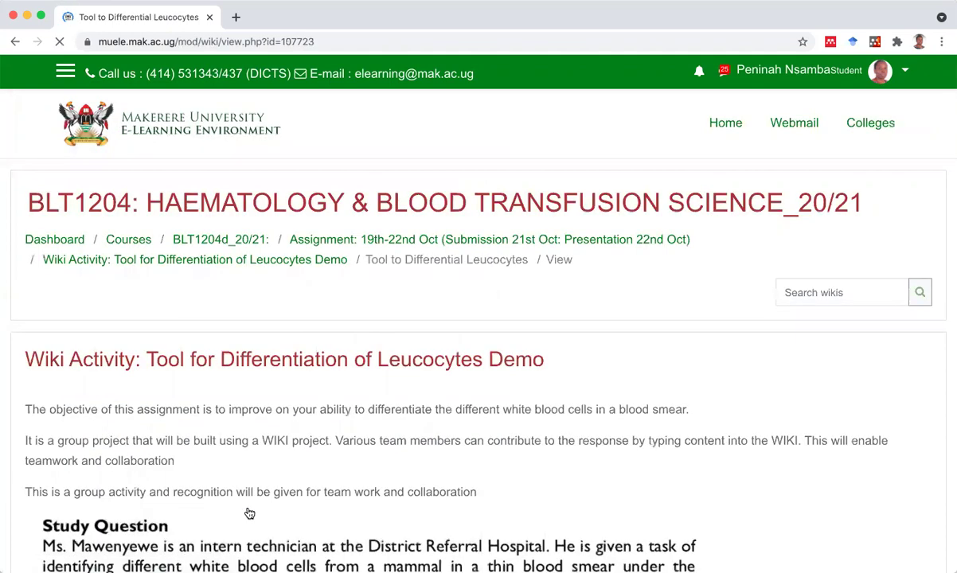
{"action": "scroll", "coordinate": [249, 514], "scroll_direction": "down", "scroll_amount": 4}
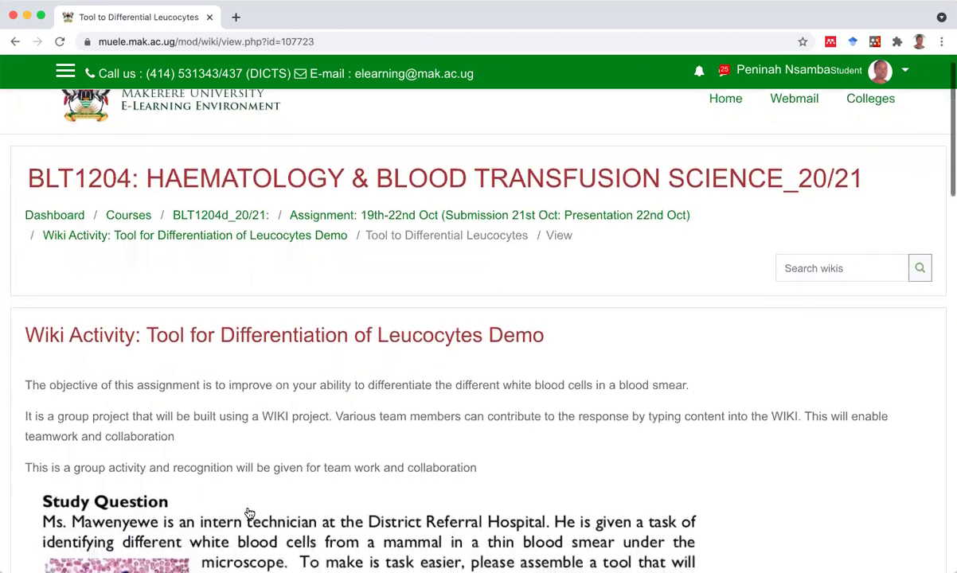
{"action": "scroll", "coordinate": [250, 514], "scroll_direction": "up", "scroll_amount": 1}
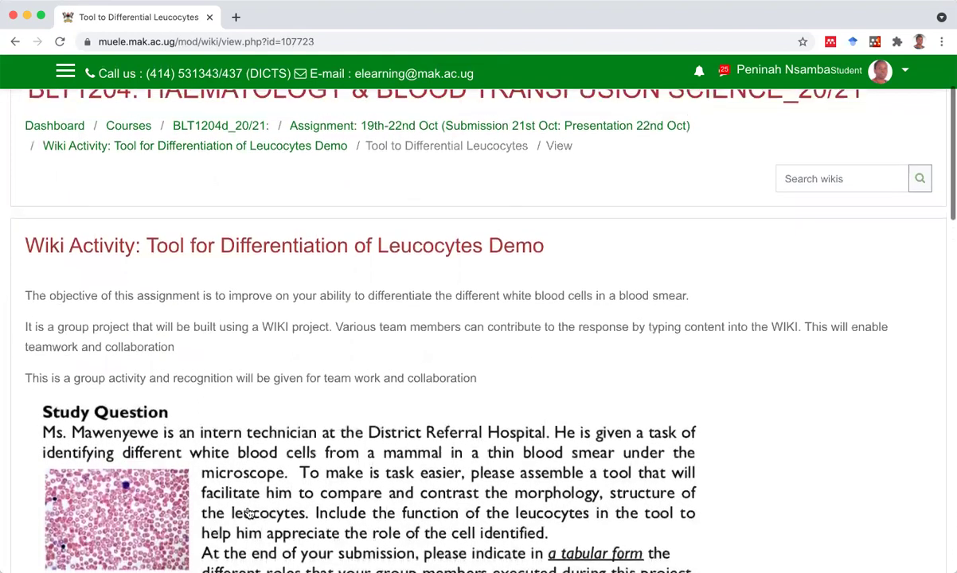
{"action": "scroll", "coordinate": [249, 514], "scroll_direction": "down", "scroll_amount": 3}
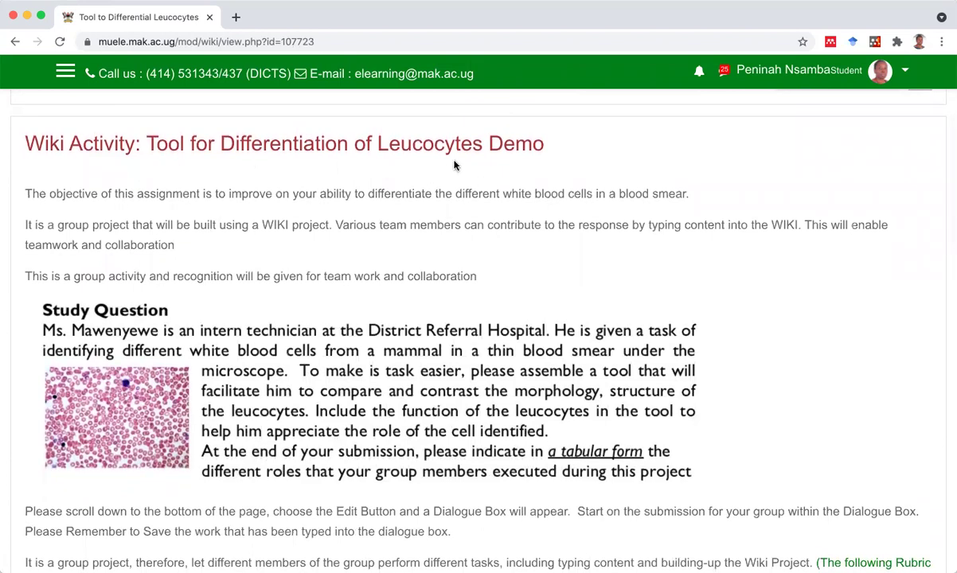
{"action": "scroll", "coordinate": [450, 295], "scroll_direction": "down", "scroll_amount": 1}
{"action": "scroll", "coordinate": [450, 295], "scroll_direction": "down", "scroll_amount": 5}
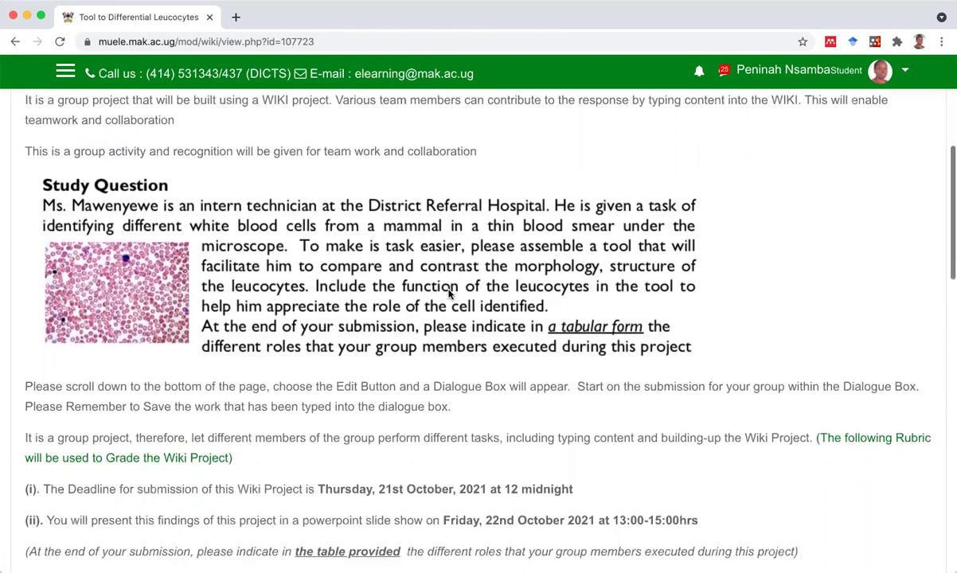
{"action": "scroll", "coordinate": [448, 295], "scroll_direction": "down", "scroll_amount": 3}
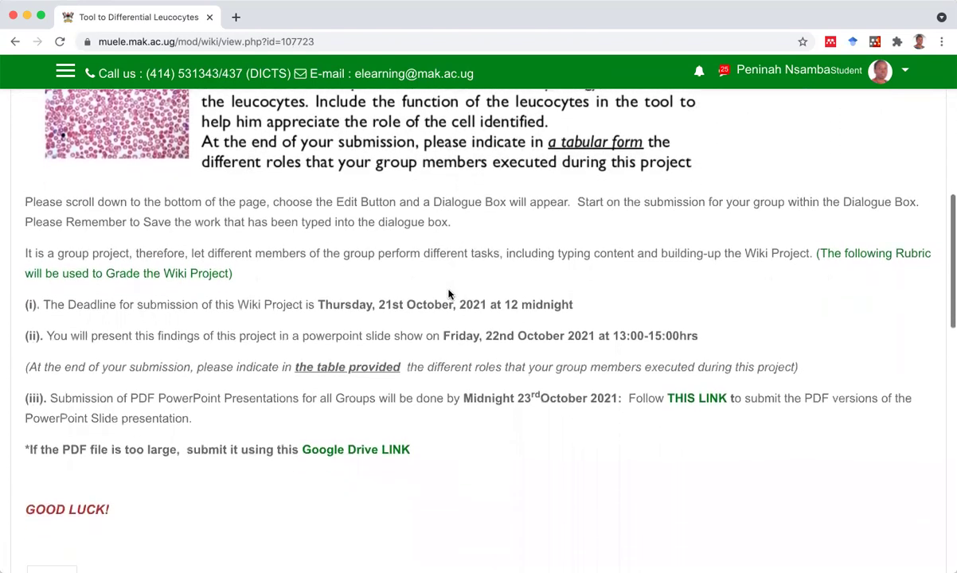
{"action": "scroll", "coordinate": [448, 291], "scroll_direction": "down", "scroll_amount": 1}
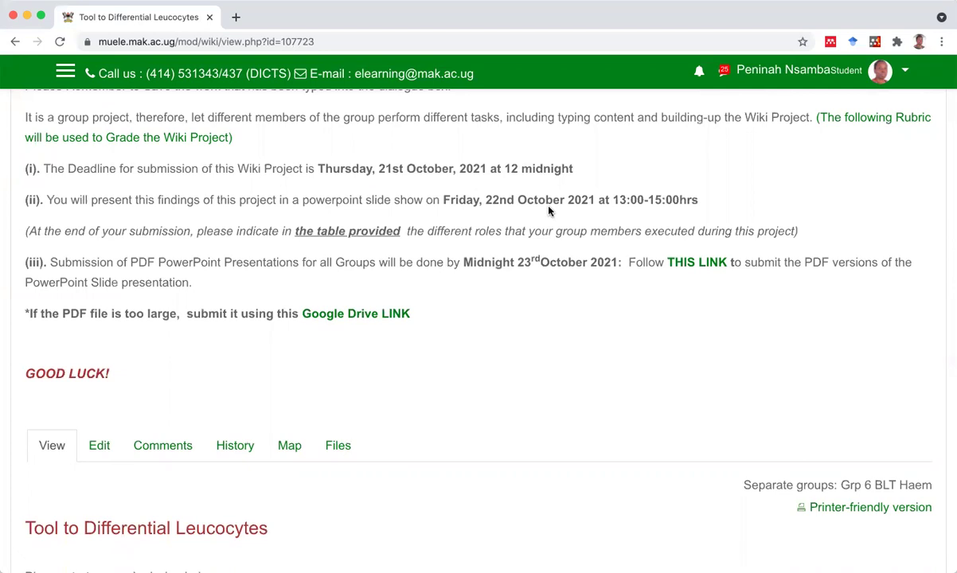
{"action": "scroll", "coordinate": [548, 210], "scroll_direction": "down", "scroll_amount": 2}
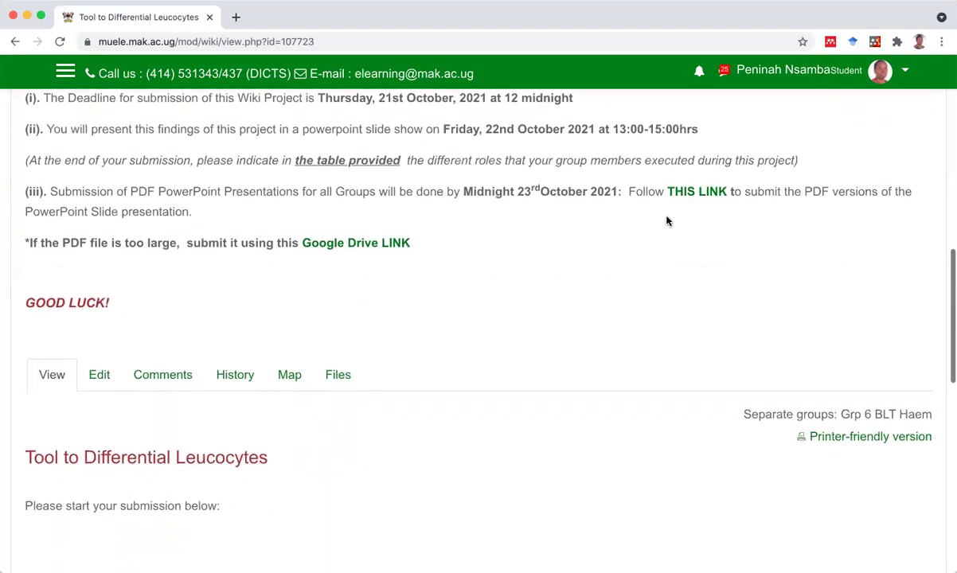
{"action": "scroll", "coordinate": [525, 341], "scroll_direction": "down", "scroll_amount": 1}
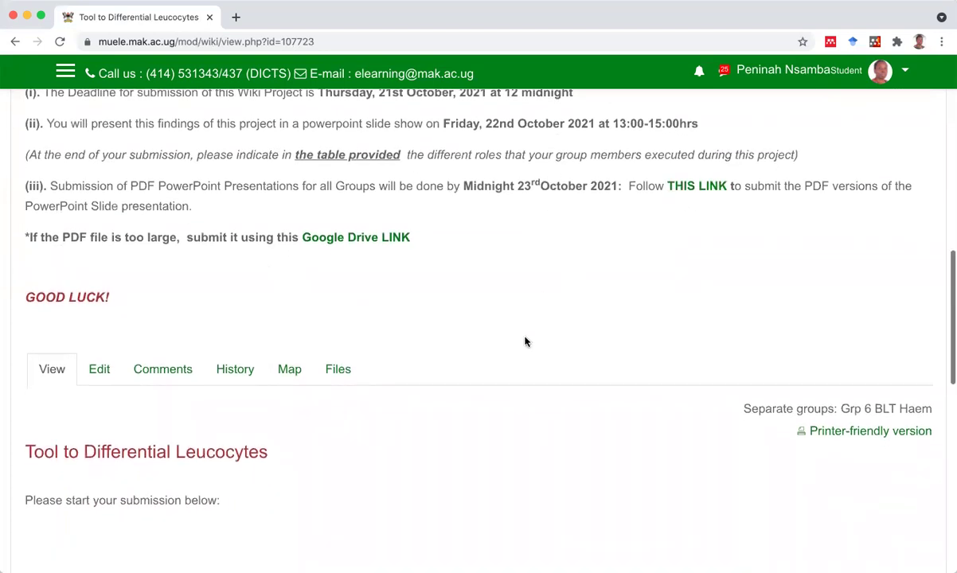
{"action": "scroll", "coordinate": [525, 342], "scroll_direction": "down", "scroll_amount": 4}
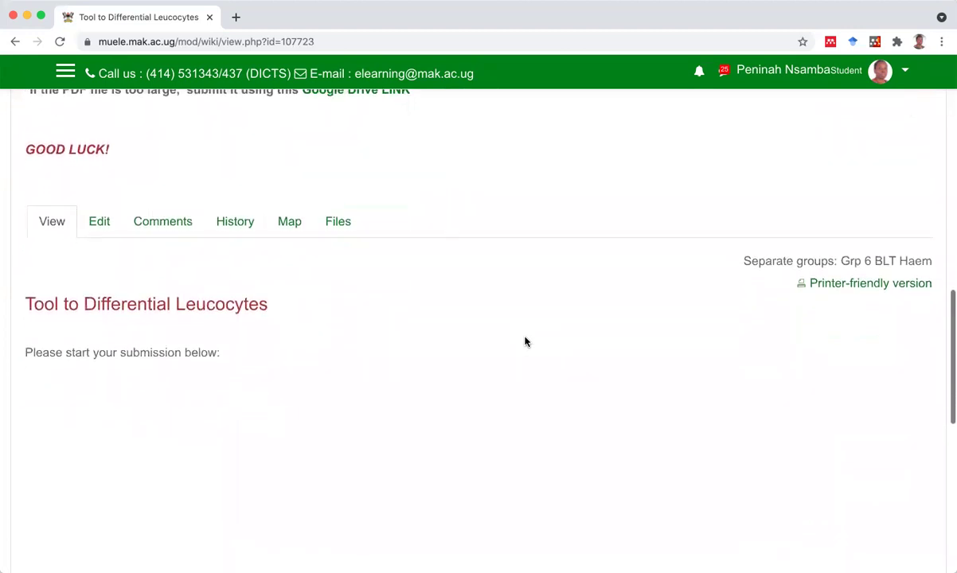
{"action": "scroll", "coordinate": [525, 342], "scroll_direction": "down", "scroll_amount": 2}
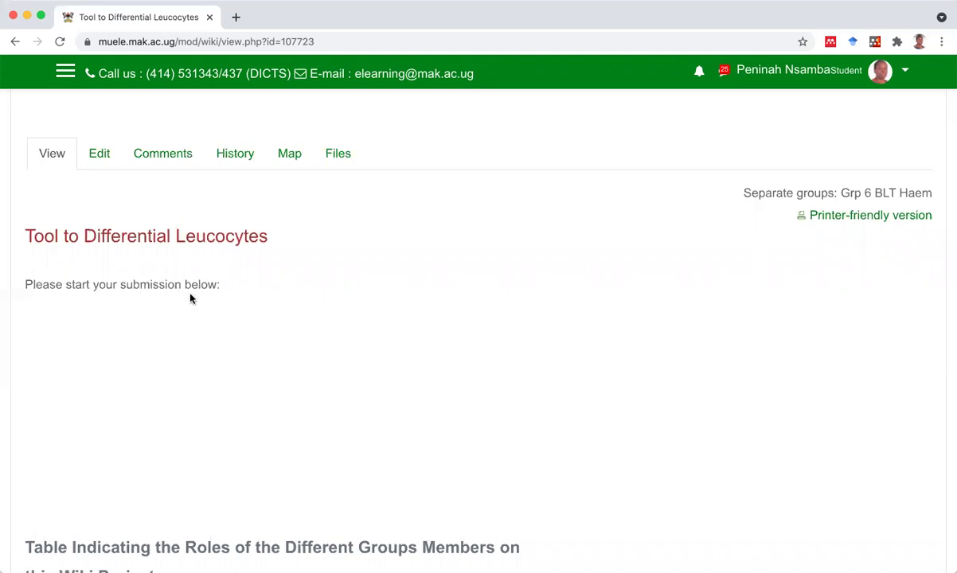
{"action": "scroll", "coordinate": [78, 309], "scroll_direction": "down", "scroll_amount": 3}
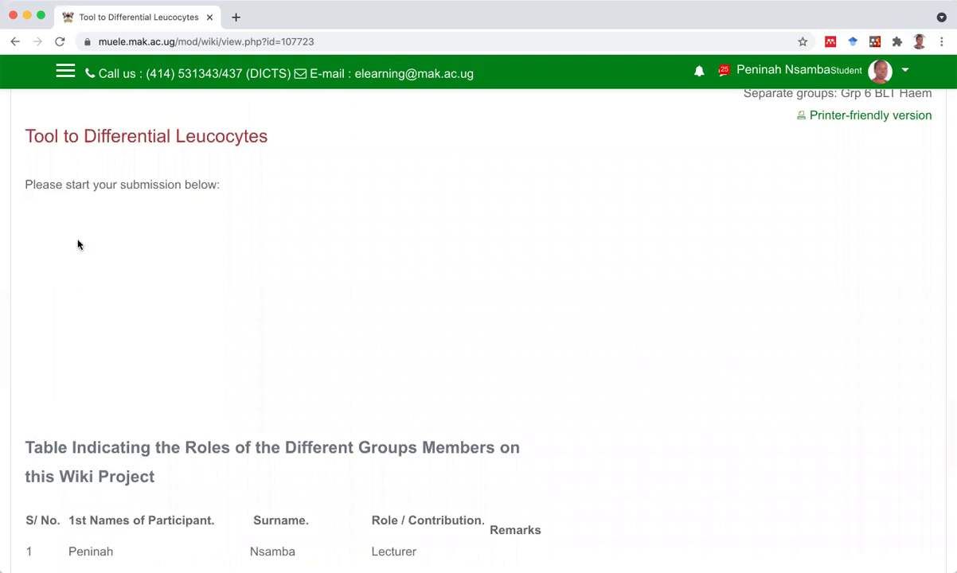
{"action": "scroll", "coordinate": [557, 272], "scroll_direction": "up", "scroll_amount": 2}
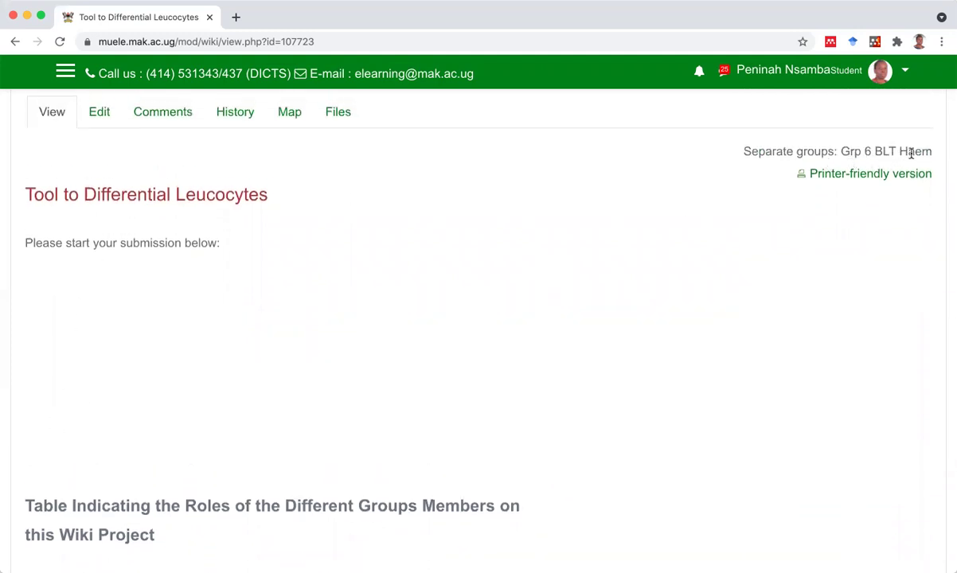
{"action": "scroll", "coordinate": [260, 340], "scroll_direction": "down", "scroll_amount": 2}
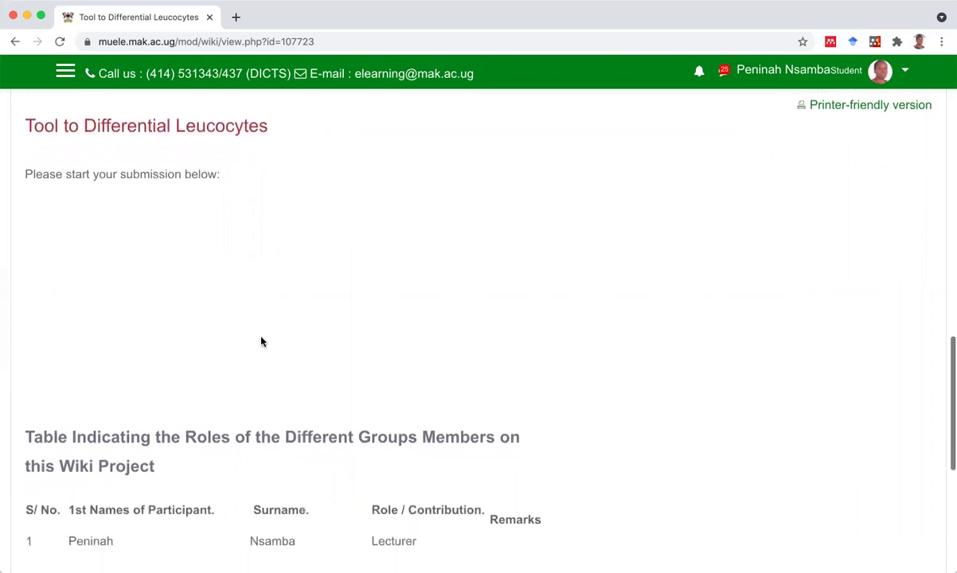
{"action": "scroll", "coordinate": [260, 341], "scroll_direction": "down", "scroll_amount": 6}
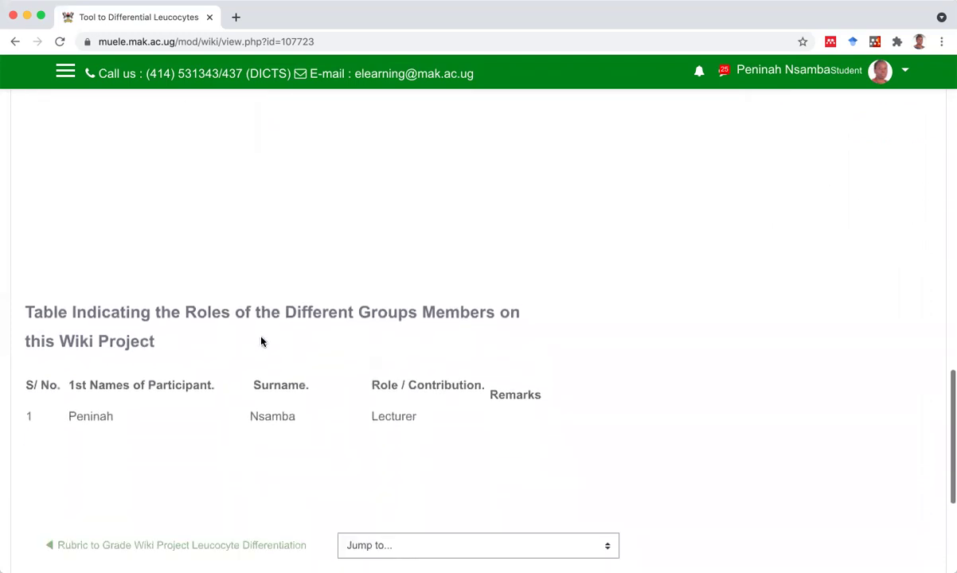
{"action": "scroll", "coordinate": [260, 340], "scroll_direction": "down", "scroll_amount": 4}
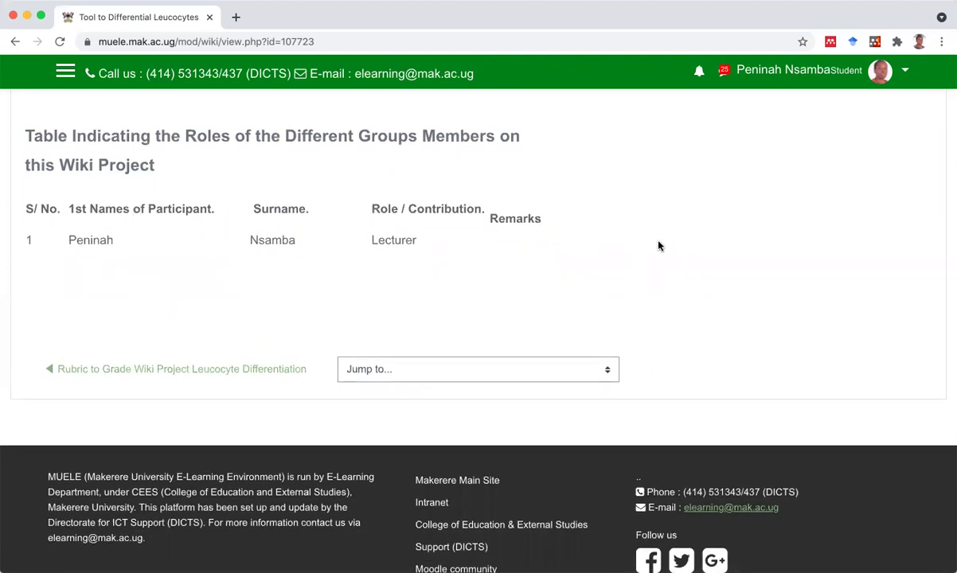
{"action": "scroll", "coordinate": [658, 244], "scroll_direction": "up", "scroll_amount": 10}
{"action": "scroll", "coordinate": [658, 246], "scroll_direction": "up", "scroll_amount": 3}
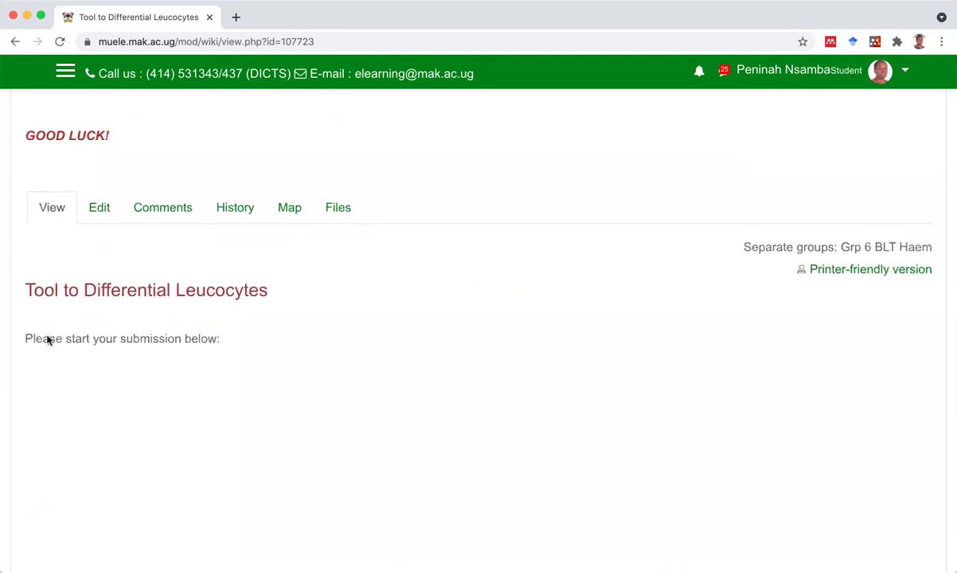
Edit the Tool to Differential Leucocytes page and place the caret below the submission prompt.
{"action": "left_click", "coordinate": [108, 215]}
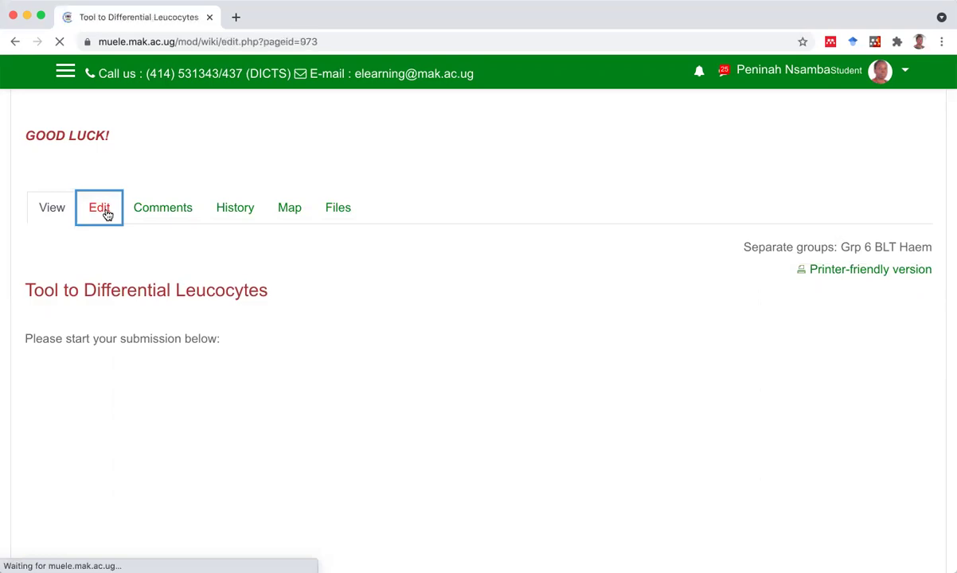
{"action": "scroll", "coordinate": [251, 347], "scroll_direction": "down", "scroll_amount": 15}
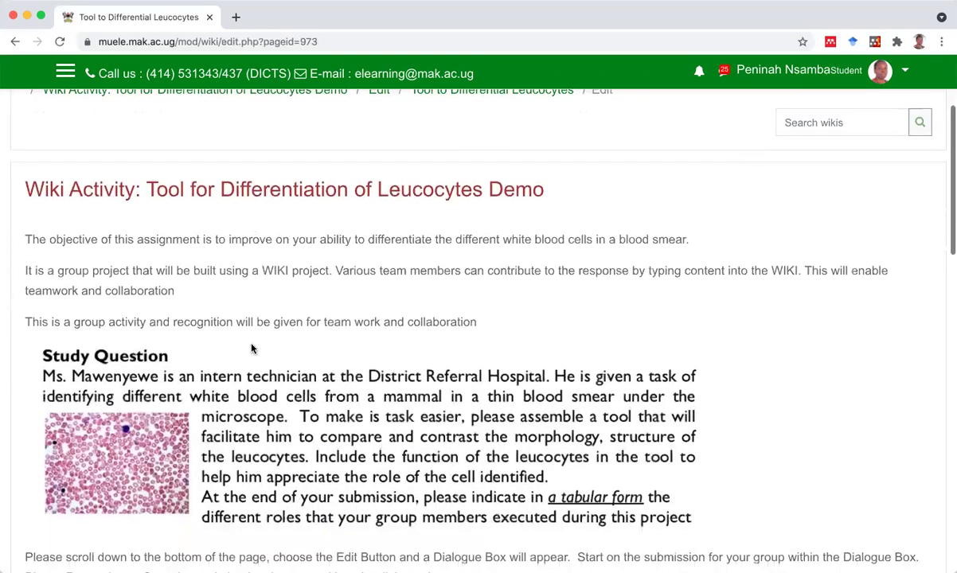
{"action": "scroll", "coordinate": [252, 351], "scroll_direction": "down", "scroll_amount": 3}
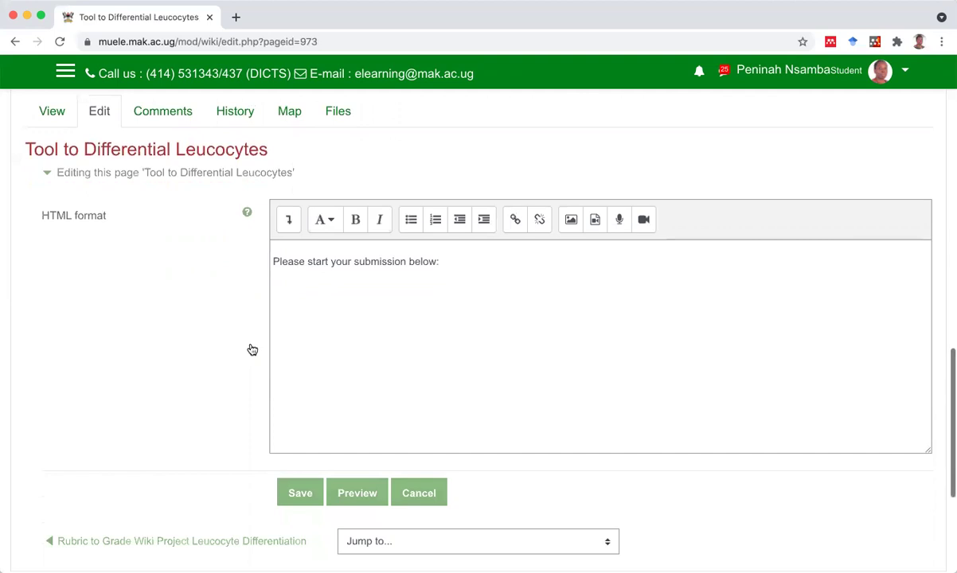
{"action": "left_click", "coordinate": [334, 300]}
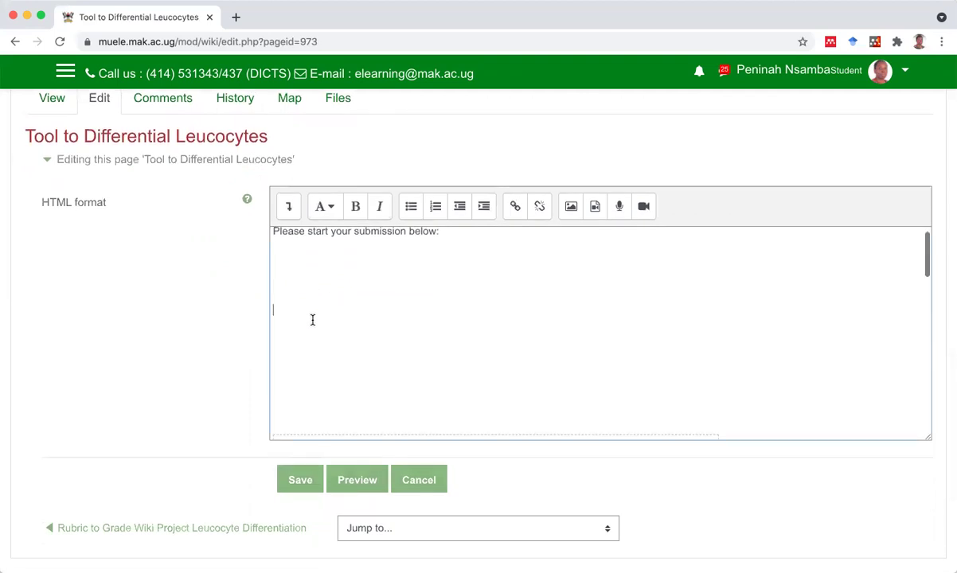
{"action": "scroll", "coordinate": [312, 346], "scroll_direction": "down", "scroll_amount": 2}
{"action": "scroll", "coordinate": [310, 348], "scroll_direction": "down", "scroll_amount": 4}
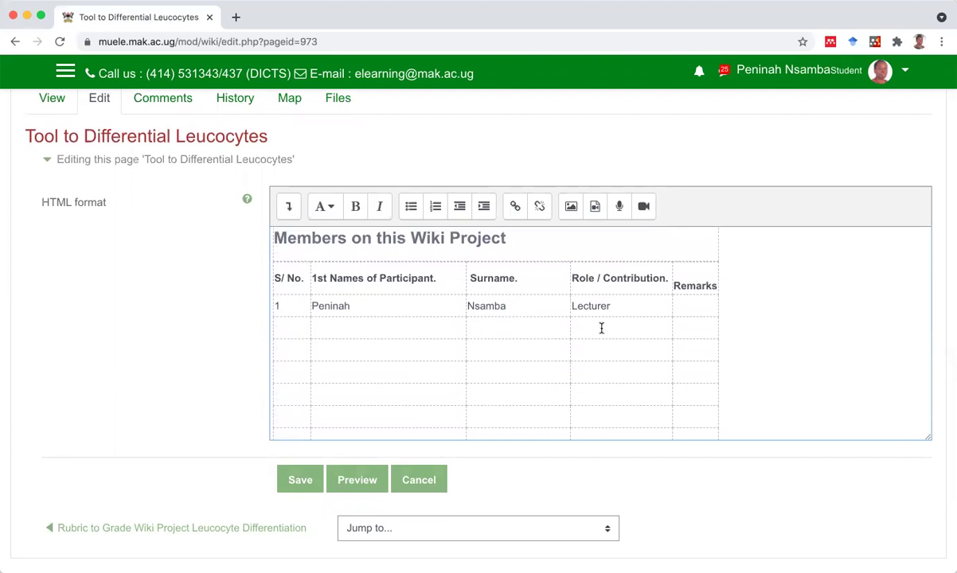
{"action": "scroll", "coordinate": [420, 382], "scroll_direction": "up", "scroll_amount": 8}
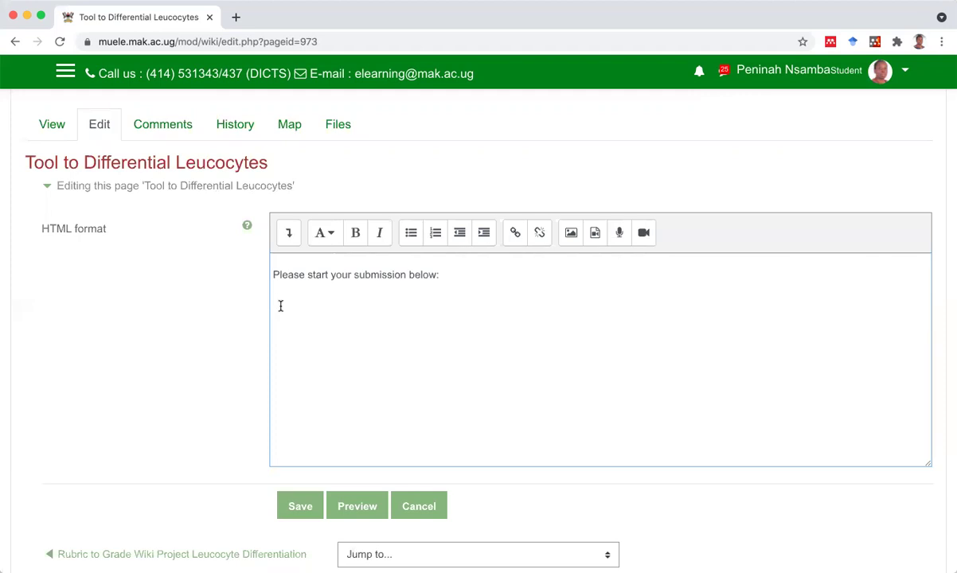
Type the day headings Sunday through Saturday, one per line.
{"action": "type", "text": "Sunday"}
{"action": "key", "text": "Return"}
{"action": "type", "text": "Monday"}
{"action": "key", "text": "Return"}
{"action": "type", "text": "Tuesday"}
{"action": "key", "text": "Return"}
{"action": "type", "text": "Wednesday "}
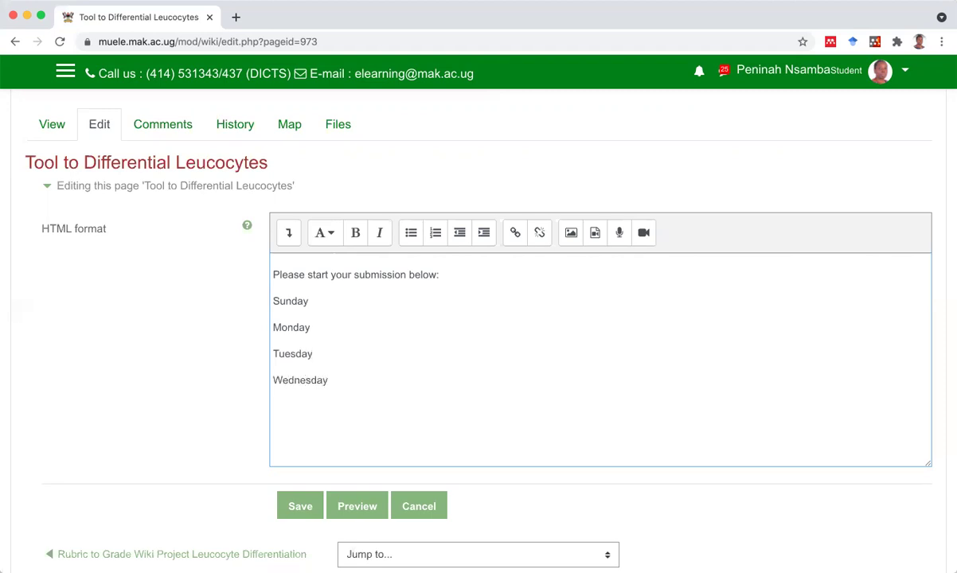
{"action": "type", "text": "Thursday "}
{"action": "type", "text": "Friday"}
{"action": "key", "text": "Return"}
{"action": "type", "text": "St"}
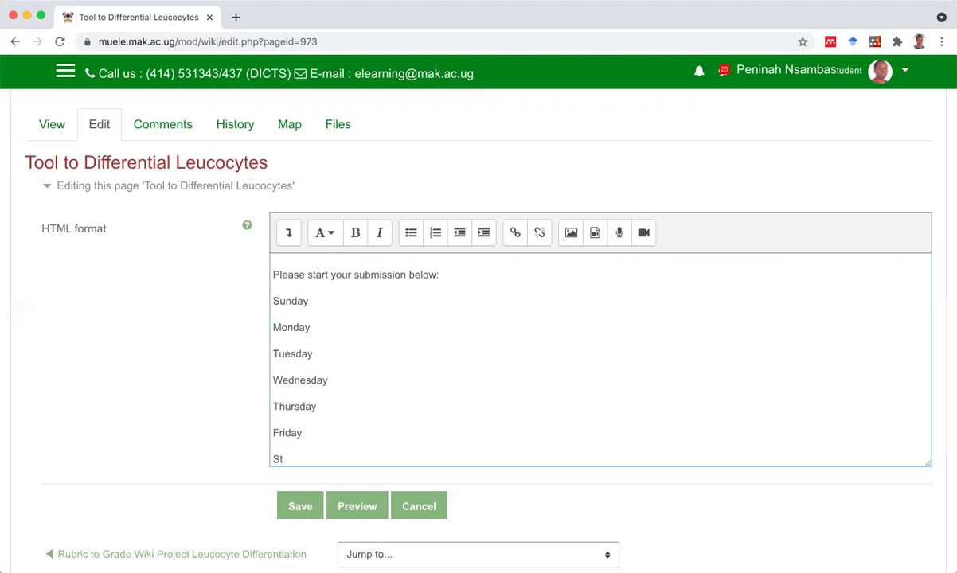
{"action": "key", "text": "BackSpace"}
{"action": "type", "text": "aturday"}
Add blank lines below Sunday, Monday, Tuesday and Wednesday.
{"action": "scroll", "coordinate": [279, 305], "scroll_direction": "up", "scroll_amount": 1}
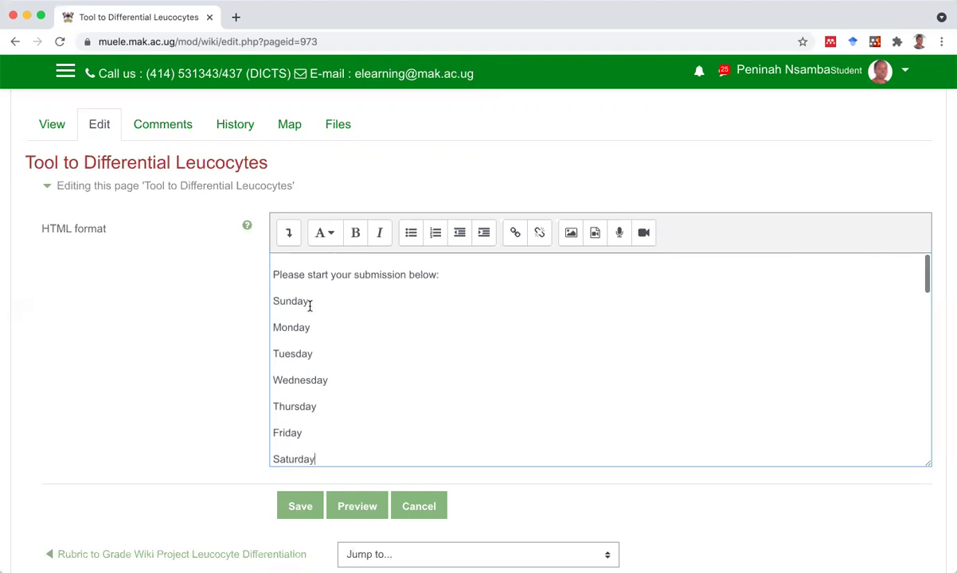
{"action": "key", "text": "Return"}
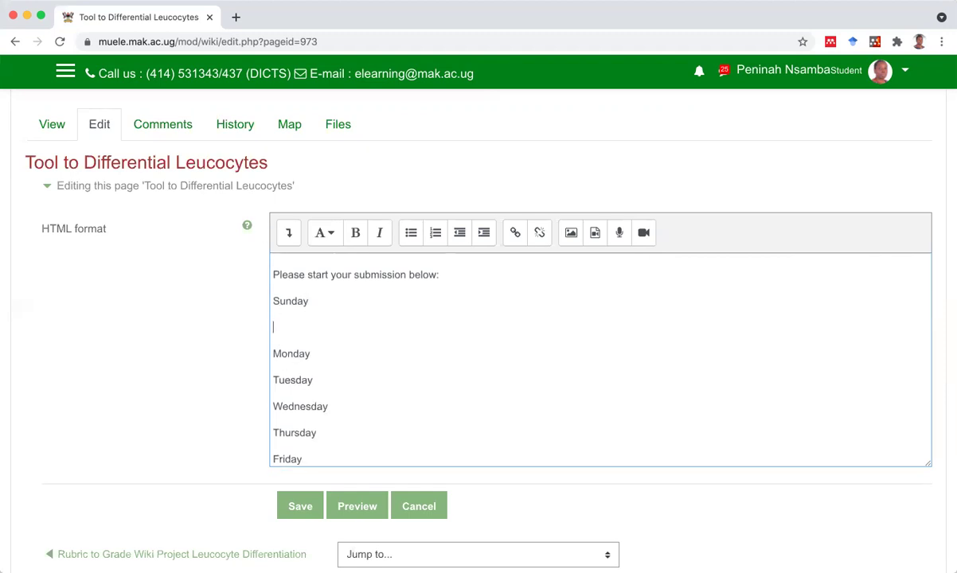
{"action": "key", "text": "Return"}
{"action": "left_click", "coordinate": [314, 379]}
{"action": "key", "text": "Return"}
{"action": "key", "text": "Return"}
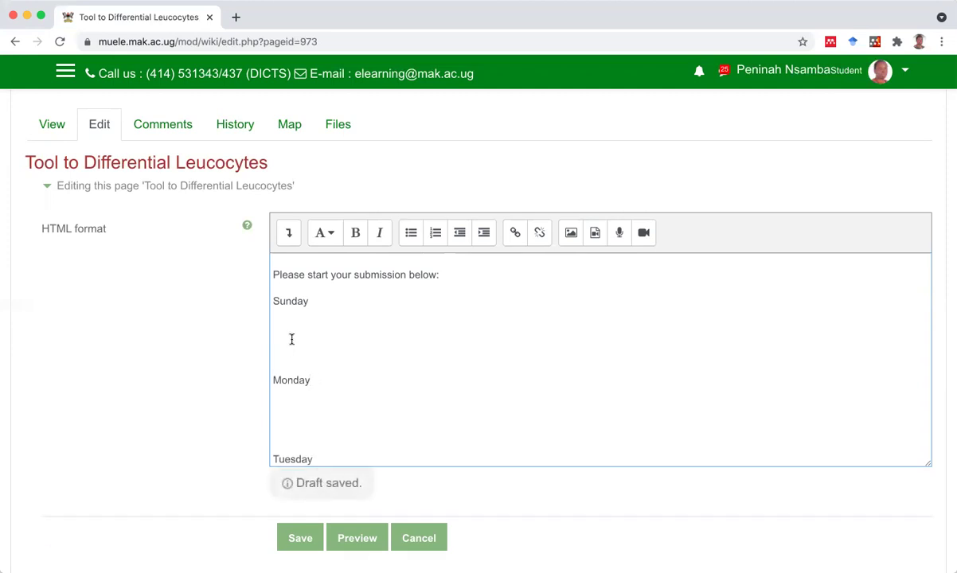
{"action": "scroll", "coordinate": [282, 352], "scroll_direction": "down", "scroll_amount": 3}
{"action": "left_click", "coordinate": [315, 347]}
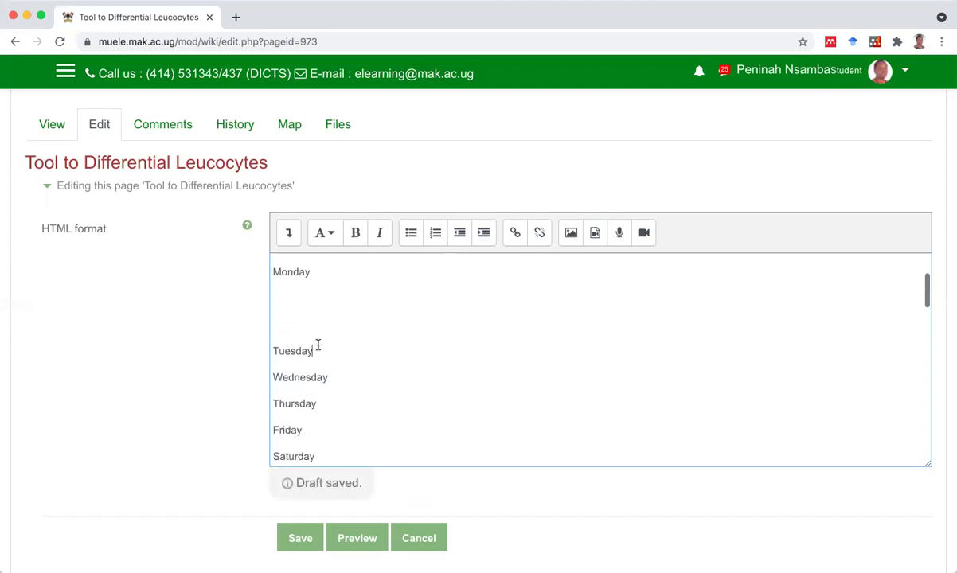
{"action": "key", "text": "Return"}
{"action": "key", "text": "Return"}
{"action": "scroll", "coordinate": [318, 344], "scroll_direction": "down", "scroll_amount": 3}
{"action": "left_click", "coordinate": [327, 337]}
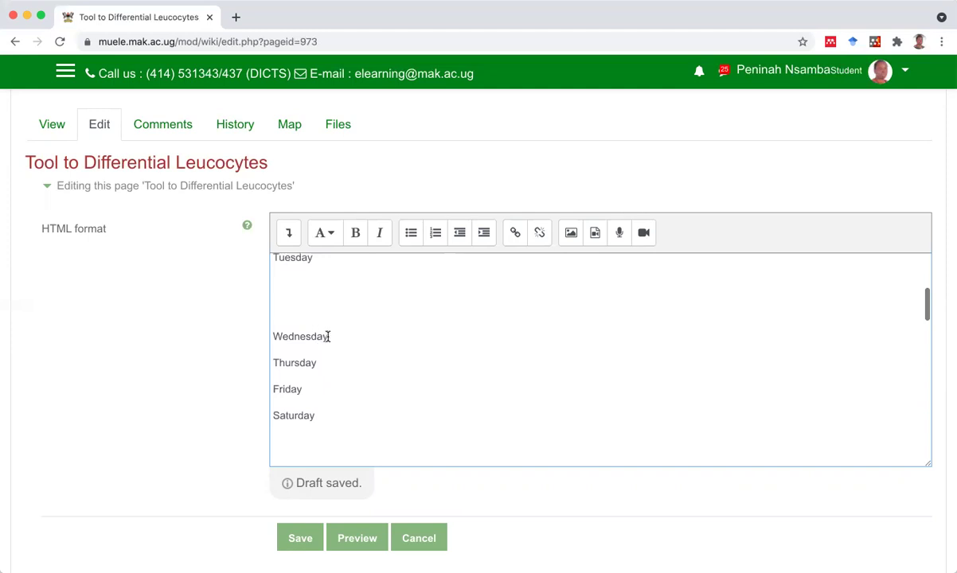
{"action": "key", "text": "Return"}
{"action": "key", "text": "Return"}
{"action": "scroll", "coordinate": [302, 350], "scroll_direction": "up", "scroll_amount": 4}
{"action": "scroll", "coordinate": [299, 354], "scroll_direction": "up", "scroll_amount": 1}
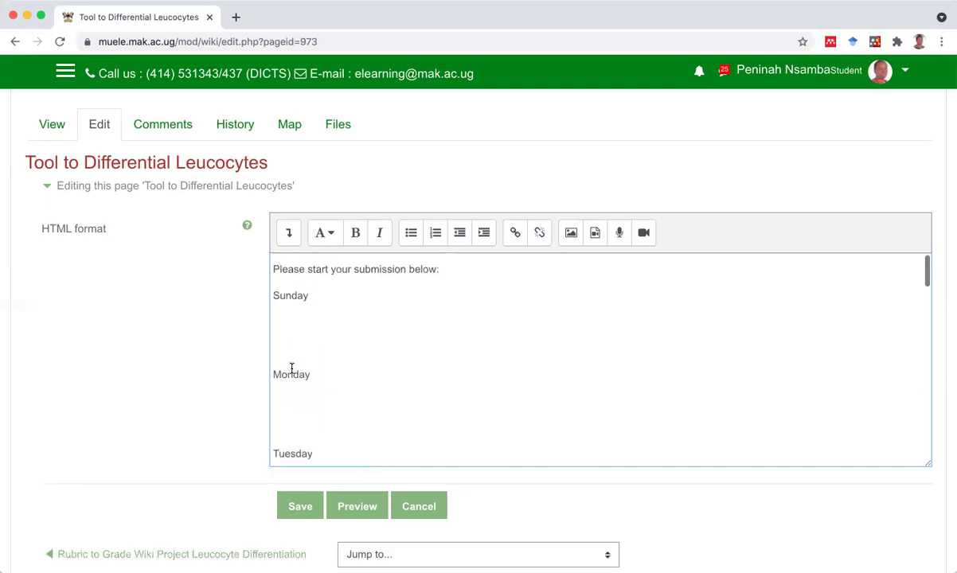
Add '(i1) Breakfast' with 'Porridge' under Sunday, correcting the misspelling from suggestions.
{"action": "left_click", "coordinate": [282, 316]}
{"action": "type", "text": "Brea"}
{"action": "type", "text": "kfas"}
{"action": "type", "text": "("}
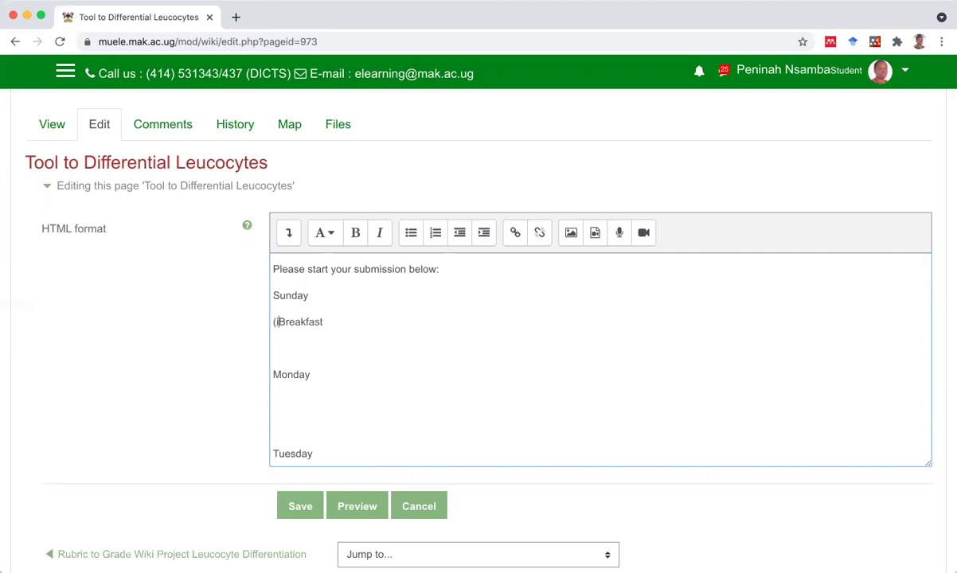
{"action": "type", "text": "i1)"}
{"action": "key", "text": "Return"}
{"action": "key", "text": "Return"}
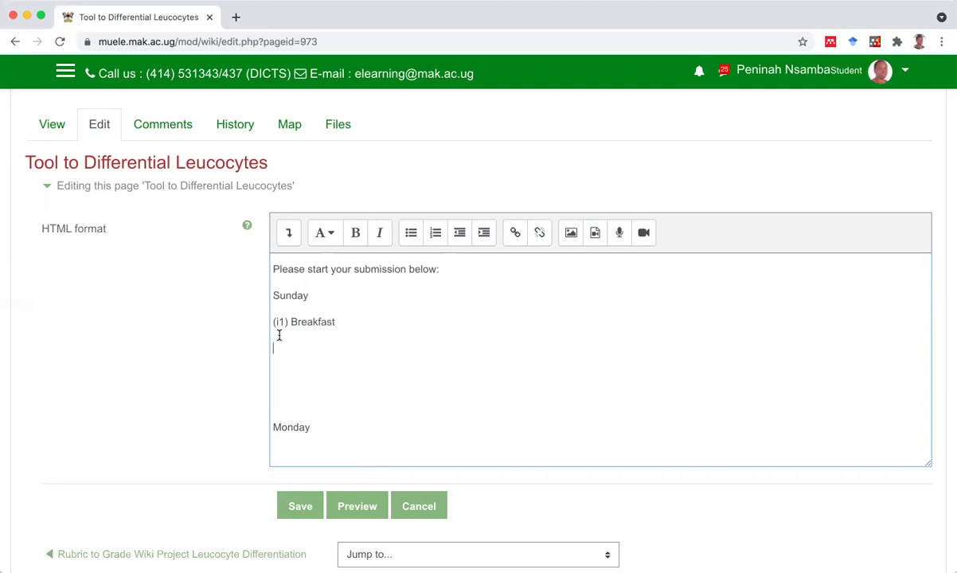
{"action": "left_click", "coordinate": [279, 336]}
{"action": "type", "text": "Prood"}
{"action": "type", "text": "ge"}
{"action": "key", "text": "Return"}
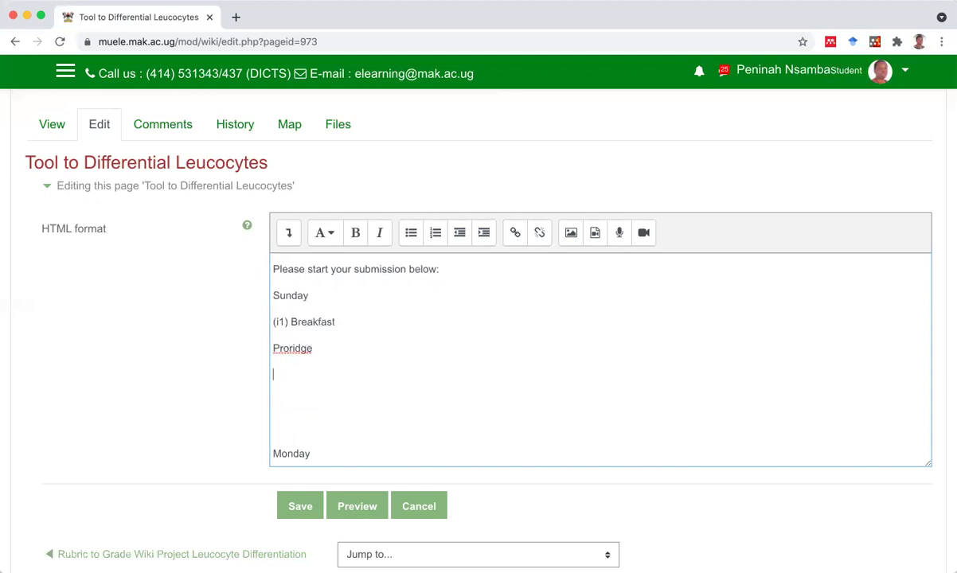
{"action": "left_click", "coordinate": [284, 352]}
{"action": "right_click", "coordinate": [283, 355]}
{"action": "left_click", "coordinate": [320, 326]}
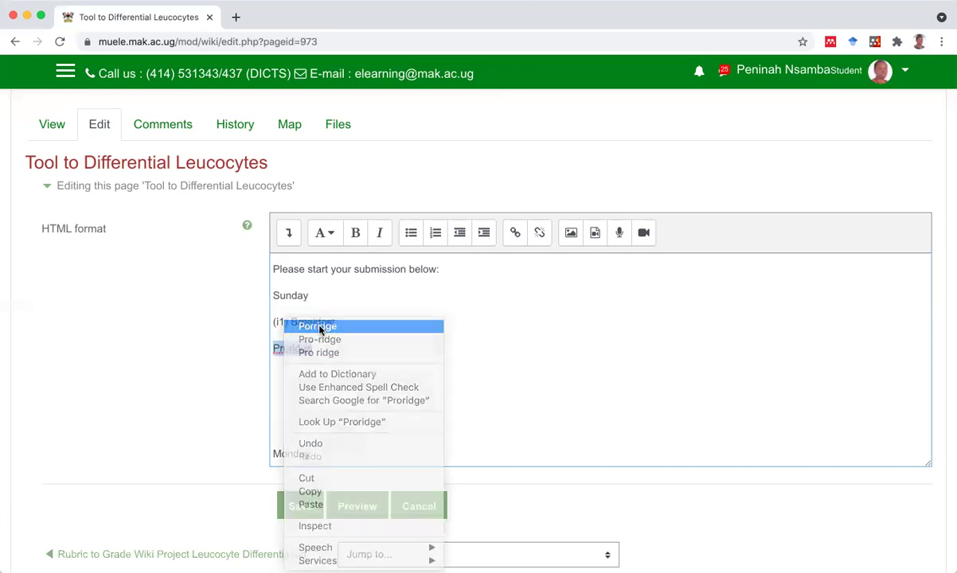
Add '(2) Lunch', 'Katogo of Beans' and '(3) Peas', then save the page.
{"action": "left_click", "coordinate": [281, 362]}
{"action": "type", "text": "(2)  Lunc"}
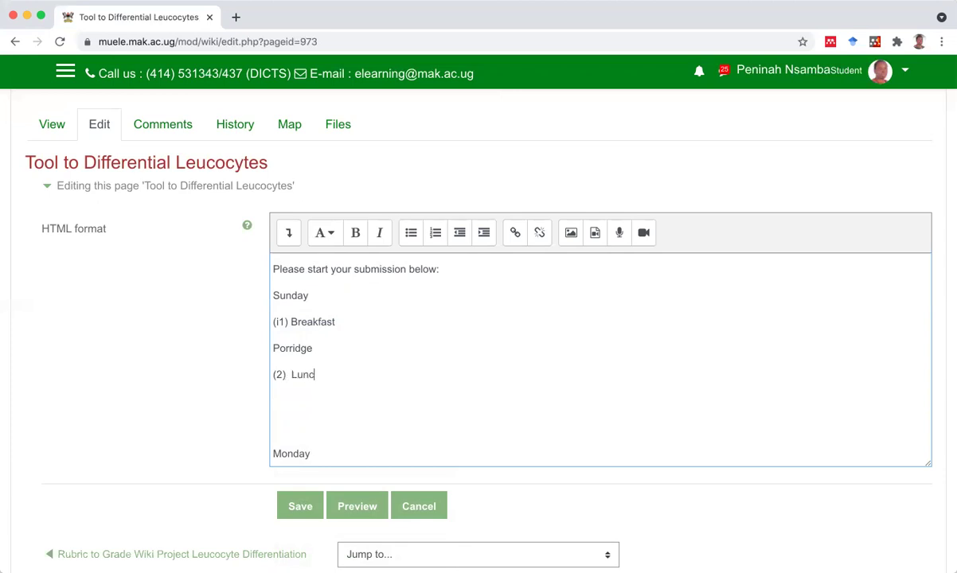
{"action": "type", "text": "h"}
{"action": "key", "text": "Return"}
{"action": "type", "text": "Katogo "}
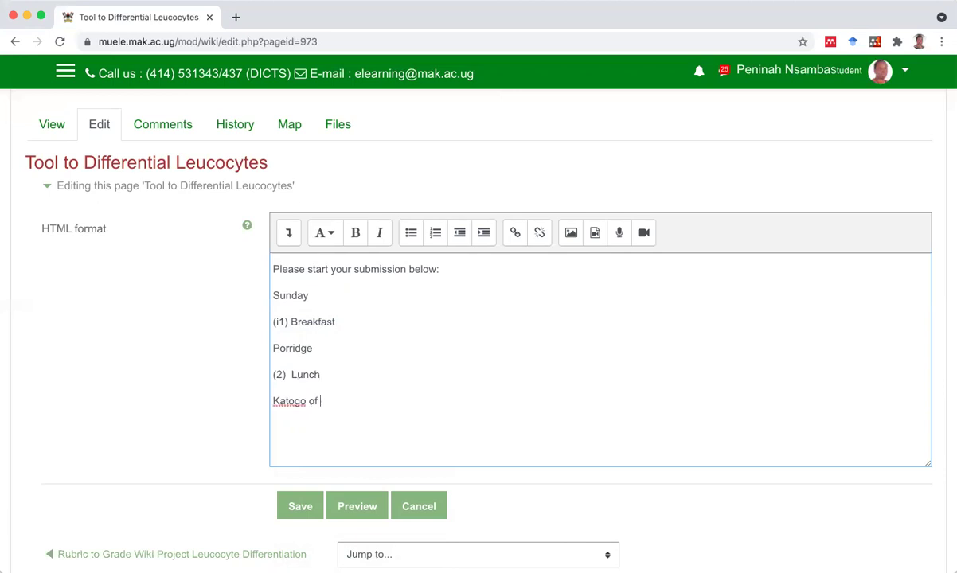
{"action": "type", "text": "of Bea"}
{"action": "type", "text": "Peas"}
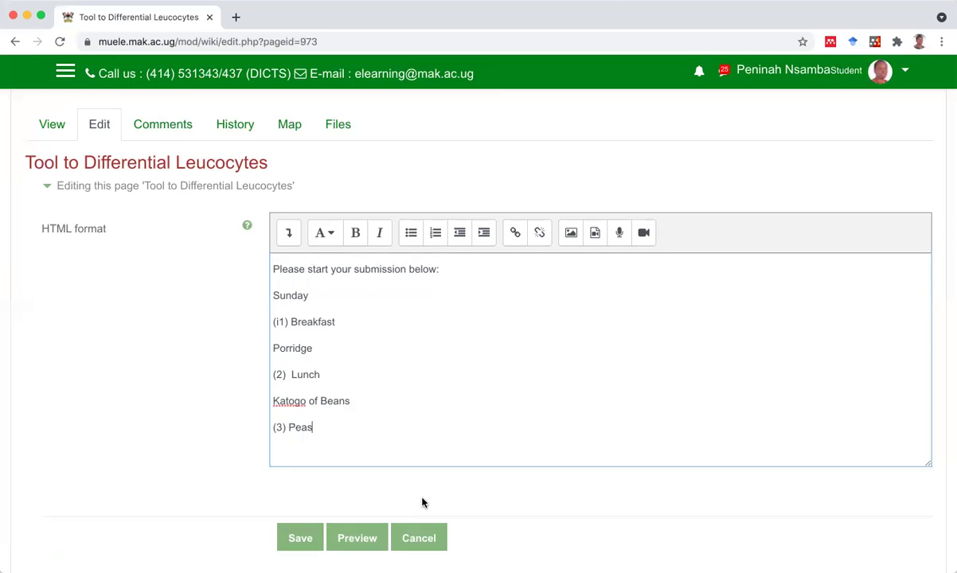
{"action": "left_click", "coordinate": [302, 538]}
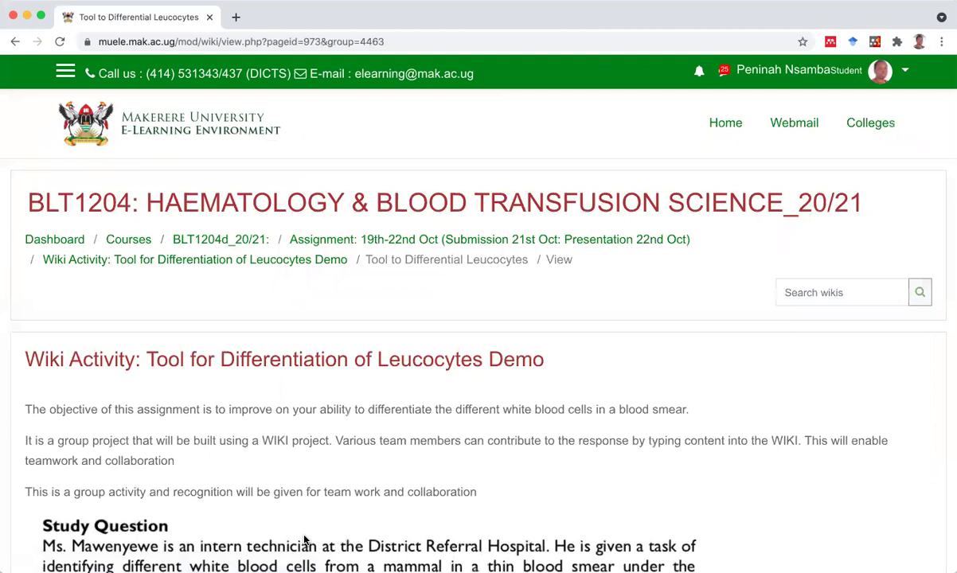
Return to the BLT1204d_20/21 course page and scroll to the Assignment section.
{"action": "left_click", "coordinate": [255, 247]}
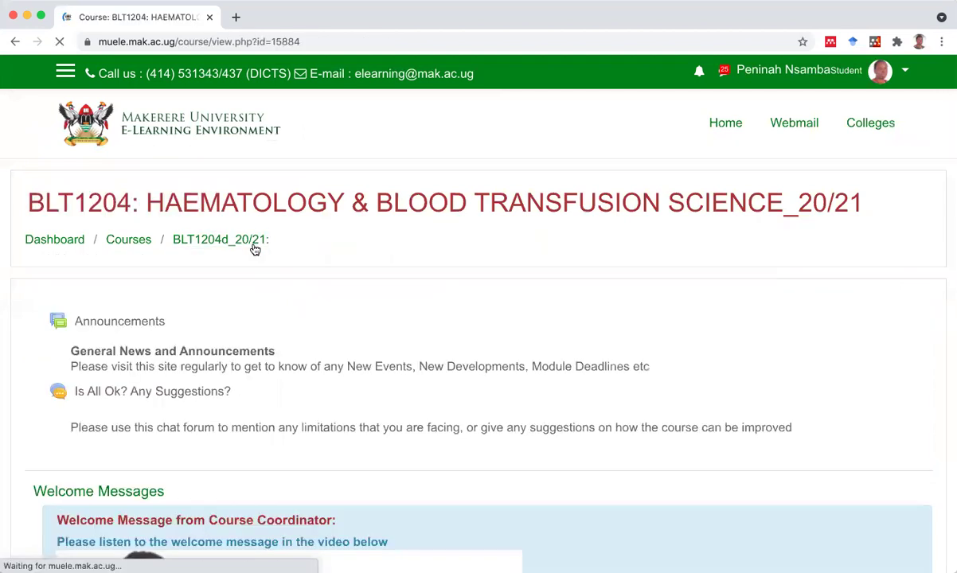
{"action": "scroll", "coordinate": [254, 247], "scroll_direction": "down", "scroll_amount": 10}
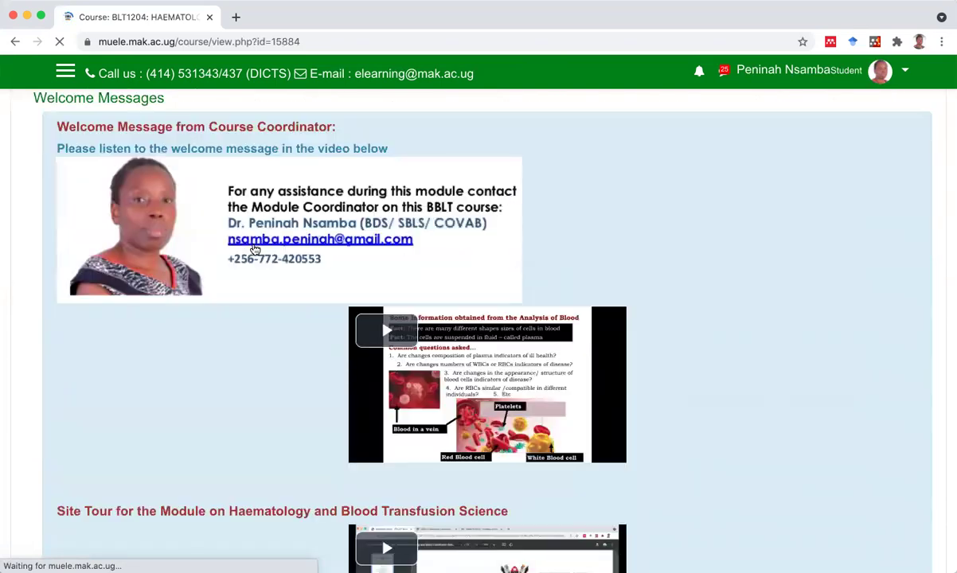
{"action": "scroll", "coordinate": [253, 247], "scroll_direction": "down", "scroll_amount": 11}
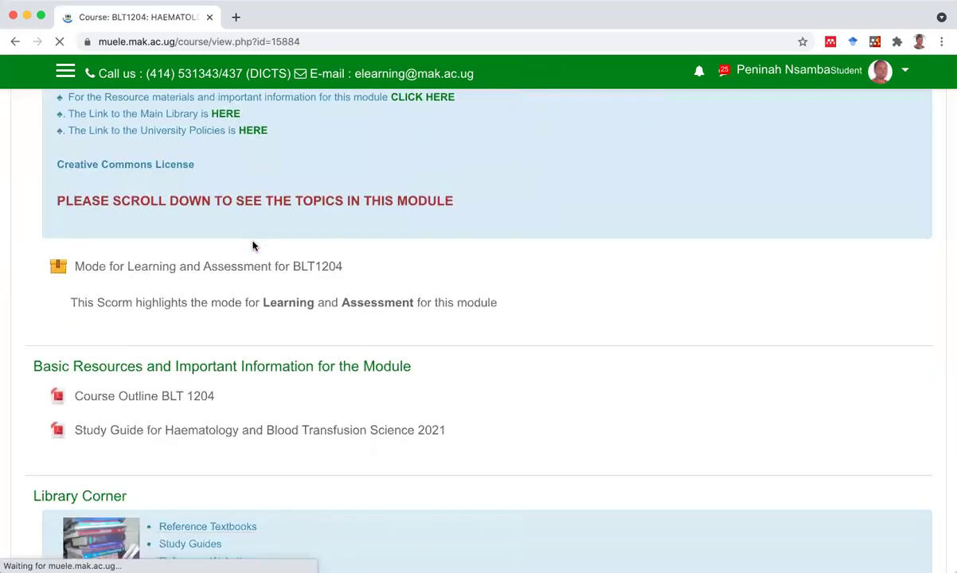
{"action": "scroll", "coordinate": [255, 246], "scroll_direction": "down", "scroll_amount": 10}
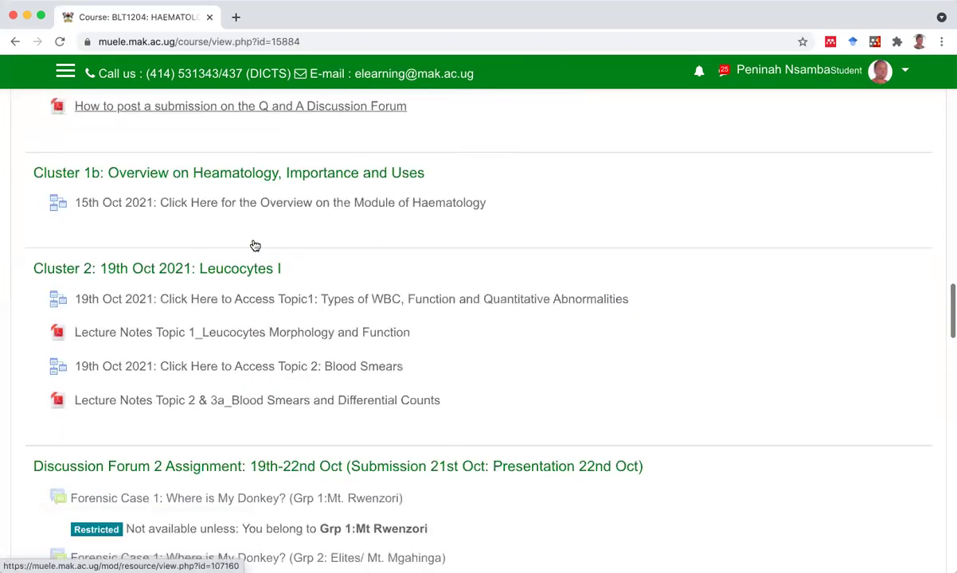
{"action": "scroll", "coordinate": [254, 244], "scroll_direction": "down", "scroll_amount": 3}
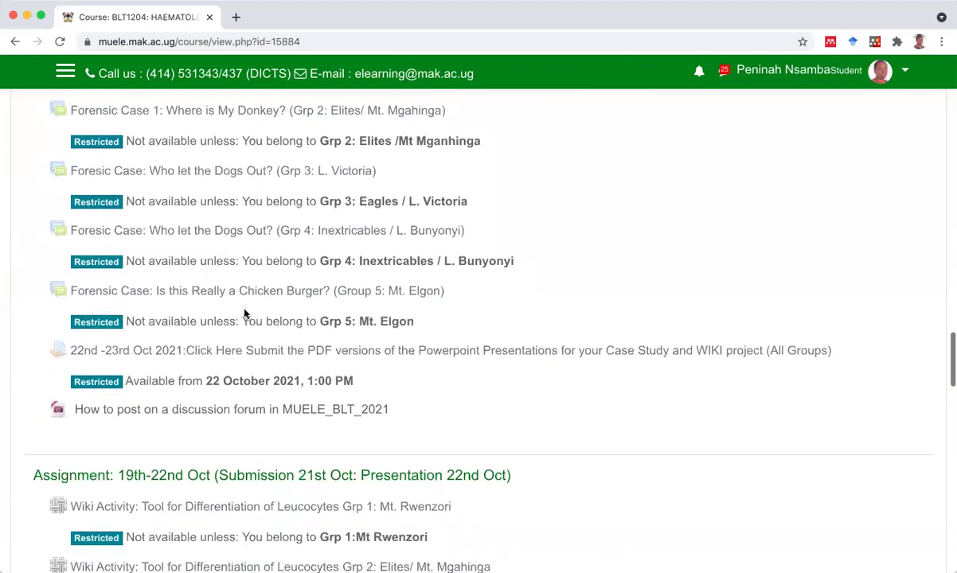
{"action": "scroll", "coordinate": [245, 311], "scroll_direction": "down", "scroll_amount": 4}
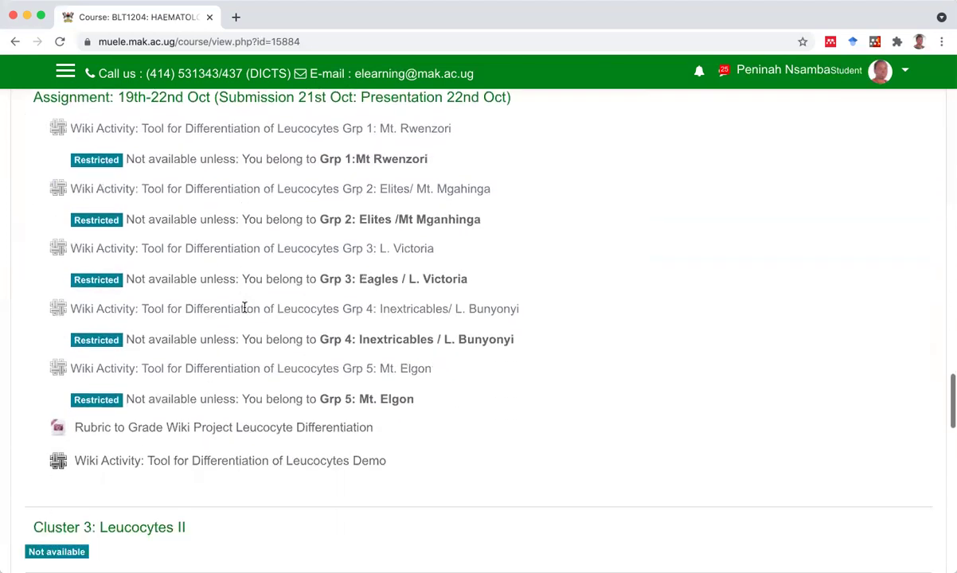
Reopen the Leucocytes Demo wiki and scroll to the saved Sunday meals.
{"action": "left_click", "coordinate": [229, 378]}
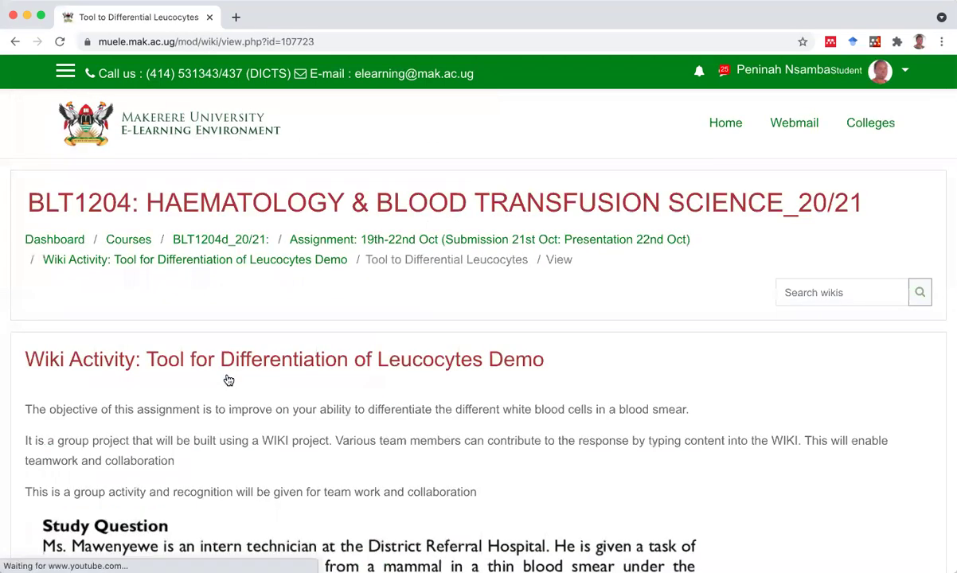
{"action": "scroll", "coordinate": [229, 380], "scroll_direction": "down", "scroll_amount": 4}
{"action": "scroll", "coordinate": [229, 379], "scroll_direction": "down", "scroll_amount": 7}
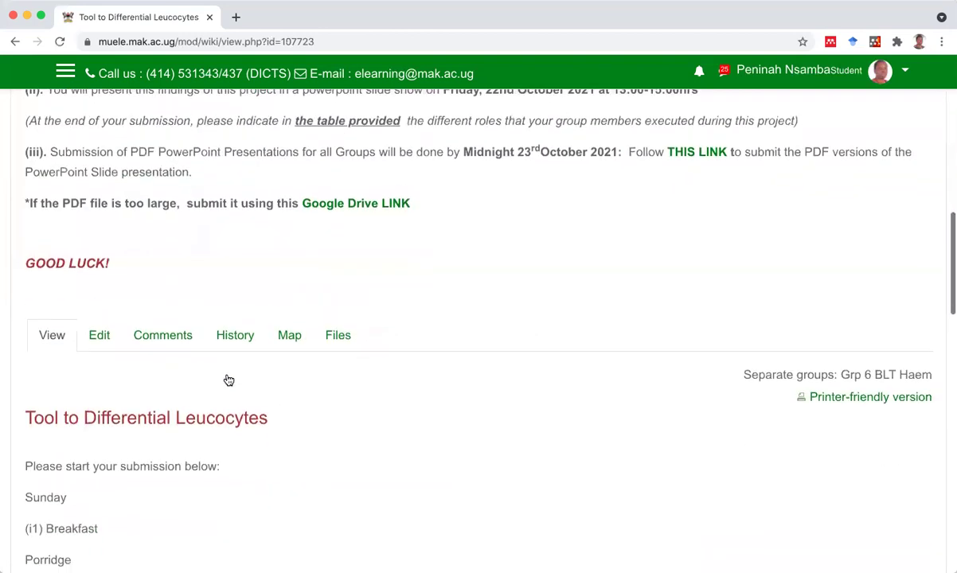
{"action": "scroll", "coordinate": [228, 381], "scroll_direction": "down", "scroll_amount": 1}
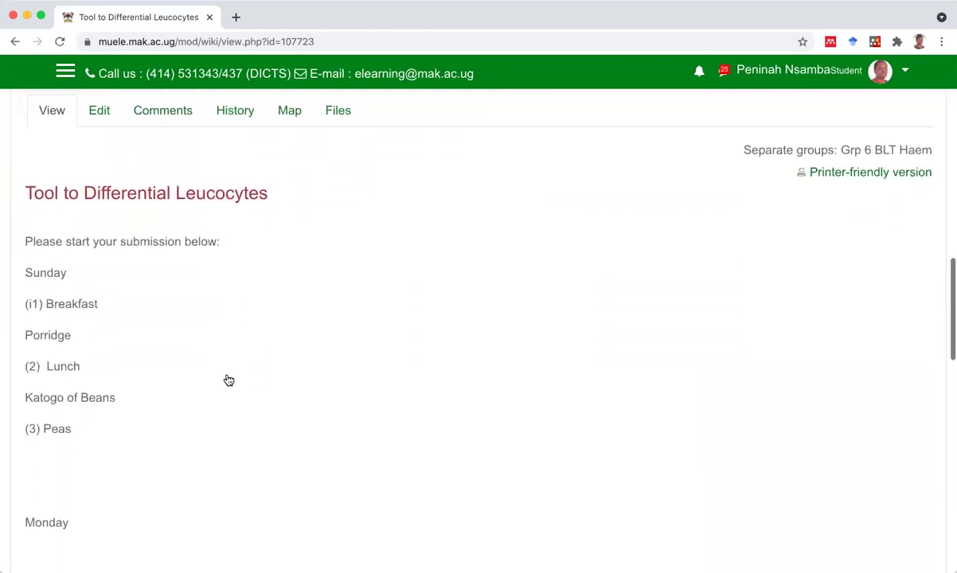
{"action": "scroll", "coordinate": [56, 447], "scroll_direction": "down", "scroll_amount": 4}
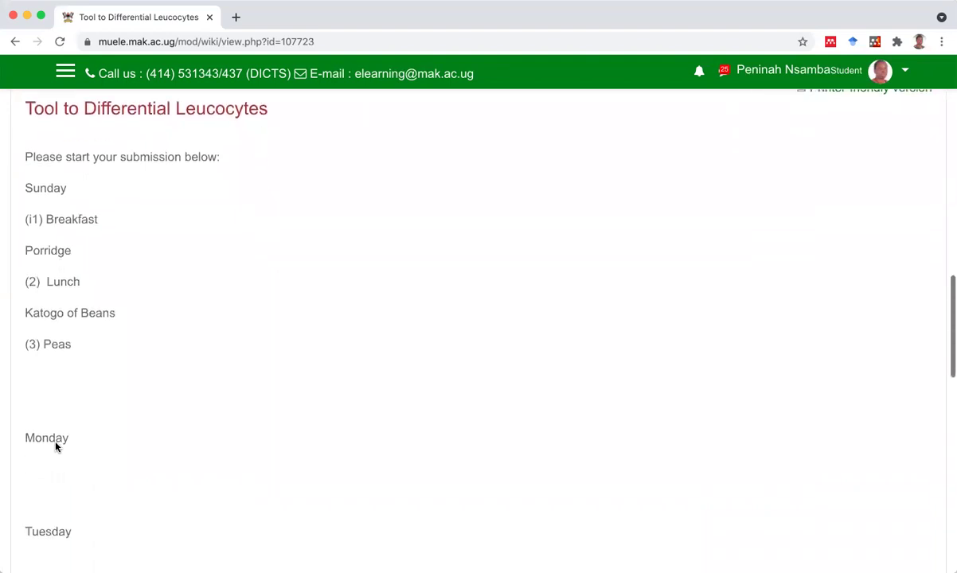
{"action": "scroll", "coordinate": [56, 447], "scroll_direction": "up", "scroll_amount": 5}
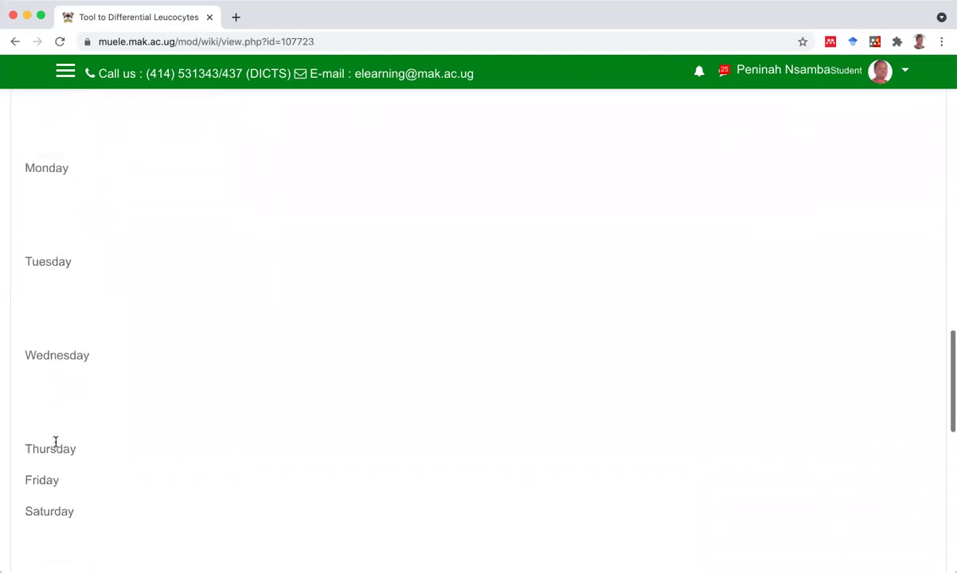
{"action": "scroll", "coordinate": [56, 446], "scroll_direction": "up", "scroll_amount": 1}
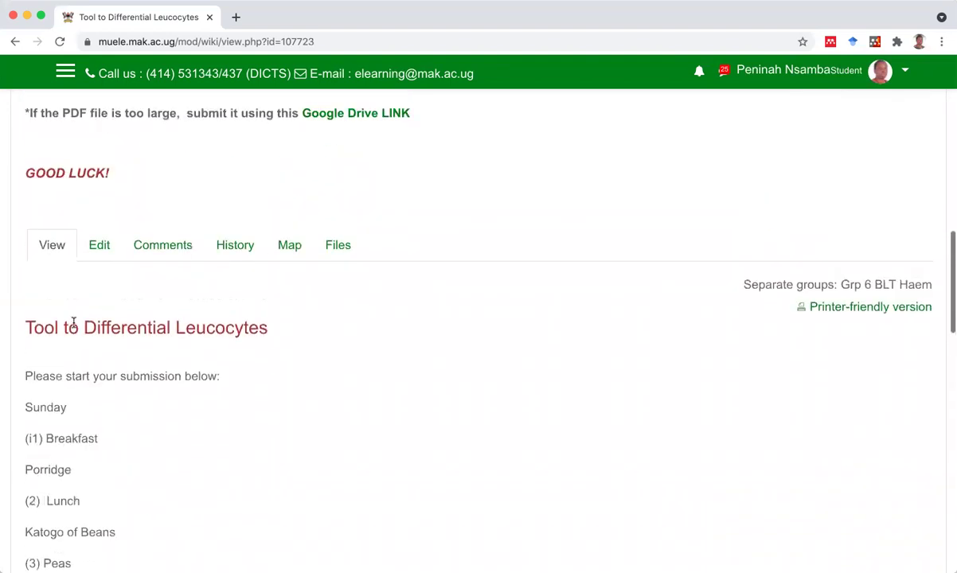
Edit the page and bold the Sunday, Monday and Tuesday headings.
{"action": "left_click", "coordinate": [102, 246]}
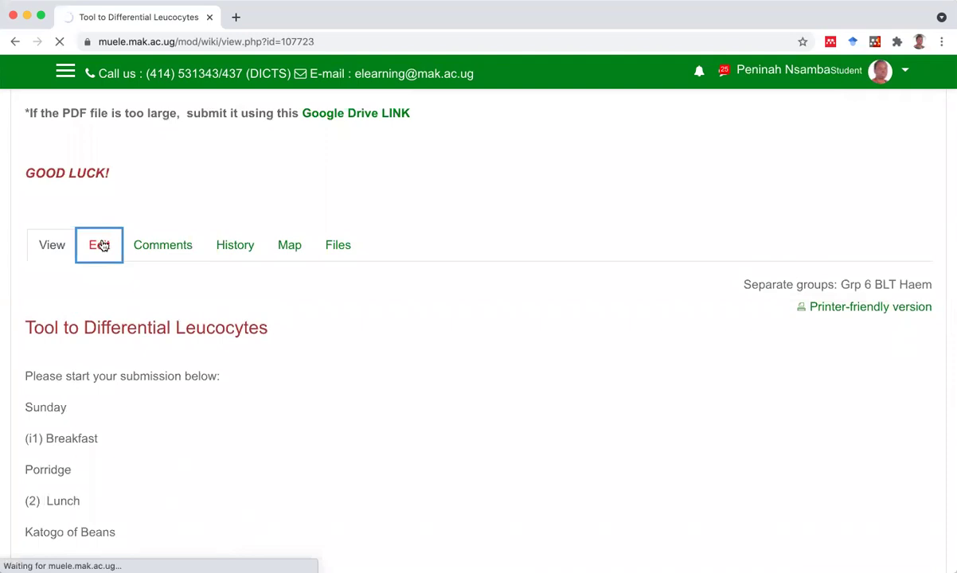
{"action": "scroll", "coordinate": [102, 246], "scroll_direction": "down", "scroll_amount": 5}
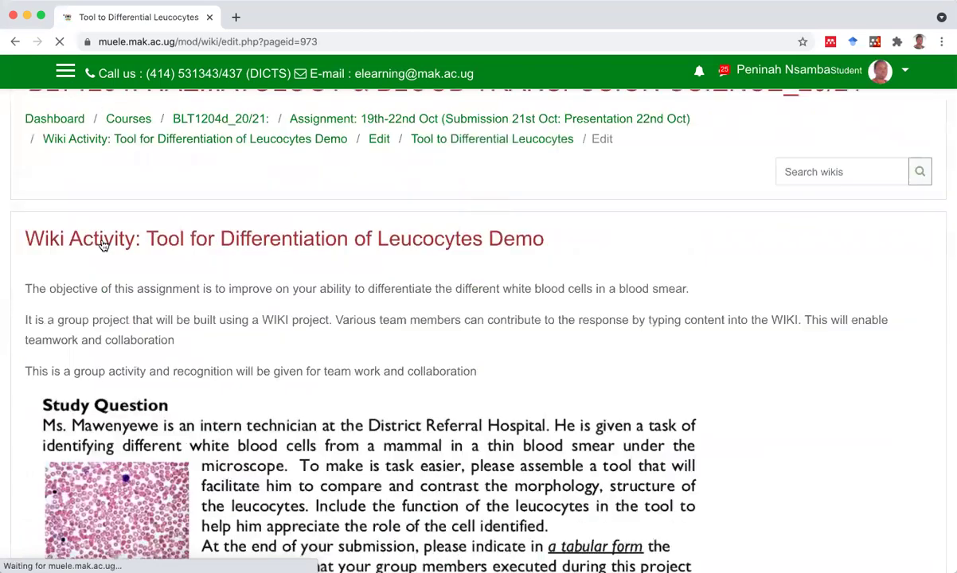
{"action": "scroll", "coordinate": [103, 246], "scroll_direction": "down", "scroll_amount": 8}
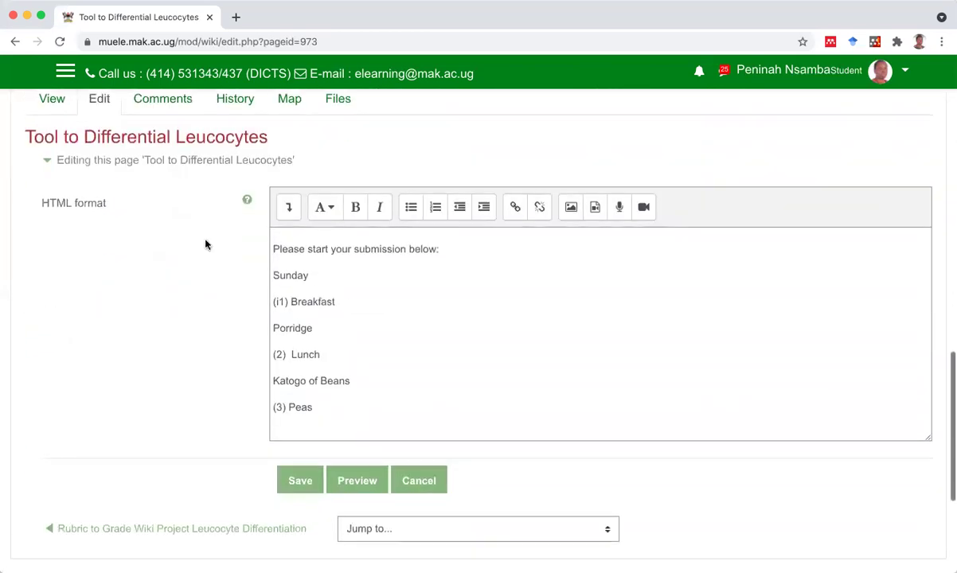
{"action": "scroll", "coordinate": [374, 254], "scroll_direction": "down", "scroll_amount": 1}
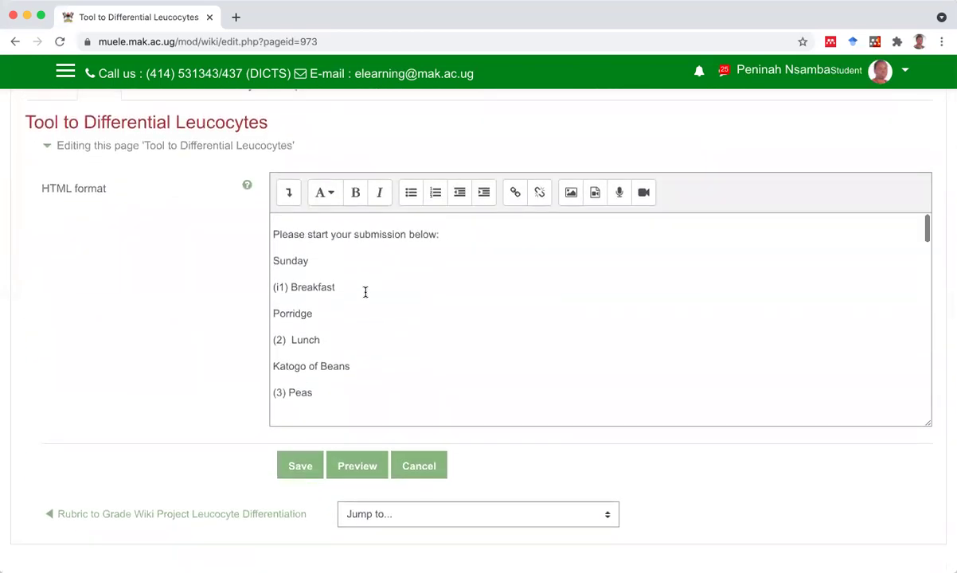
{"action": "left_click", "coordinate": [309, 261]}
{"action": "left_click_drag", "start_coordinate": [271, 261], "coordinate": [319, 260]}
{"action": "left_click", "coordinate": [356, 194]}
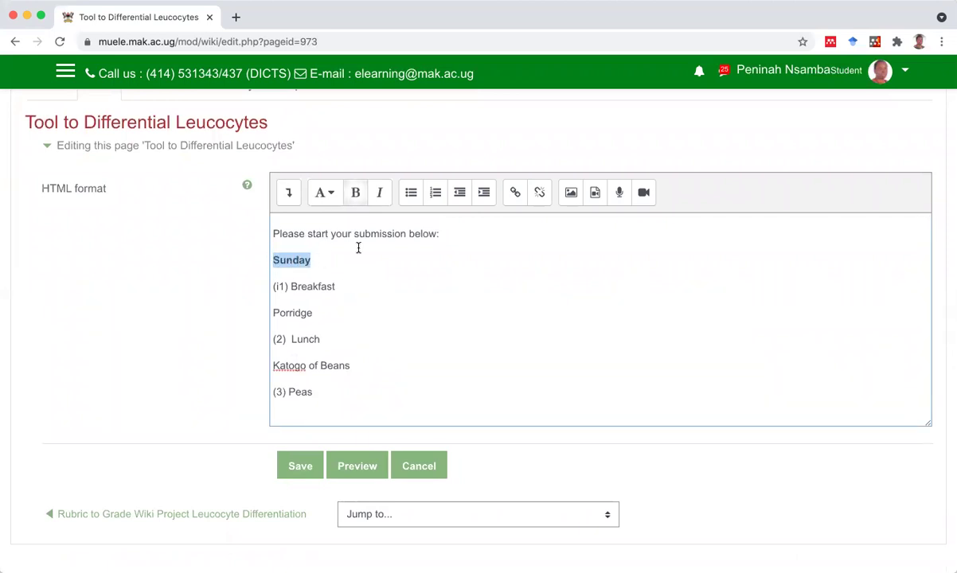
{"action": "scroll", "coordinate": [367, 310], "scroll_direction": "down", "scroll_amount": 6}
{"action": "scroll", "coordinate": [368, 309], "scroll_direction": "up", "scroll_amount": 1}
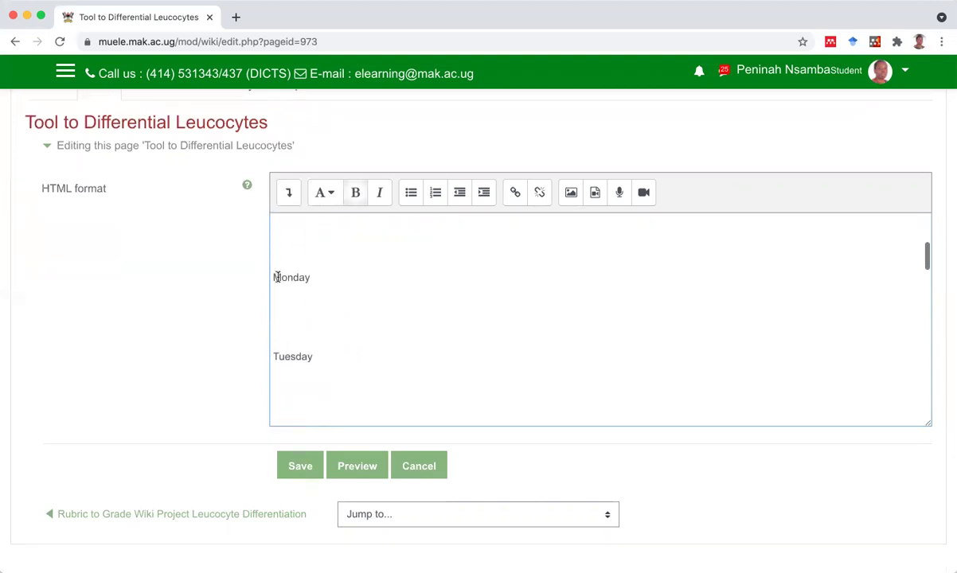
{"action": "left_click_drag", "start_coordinate": [270, 276], "coordinate": [335, 276]}
{"action": "left_click", "coordinate": [356, 194]}
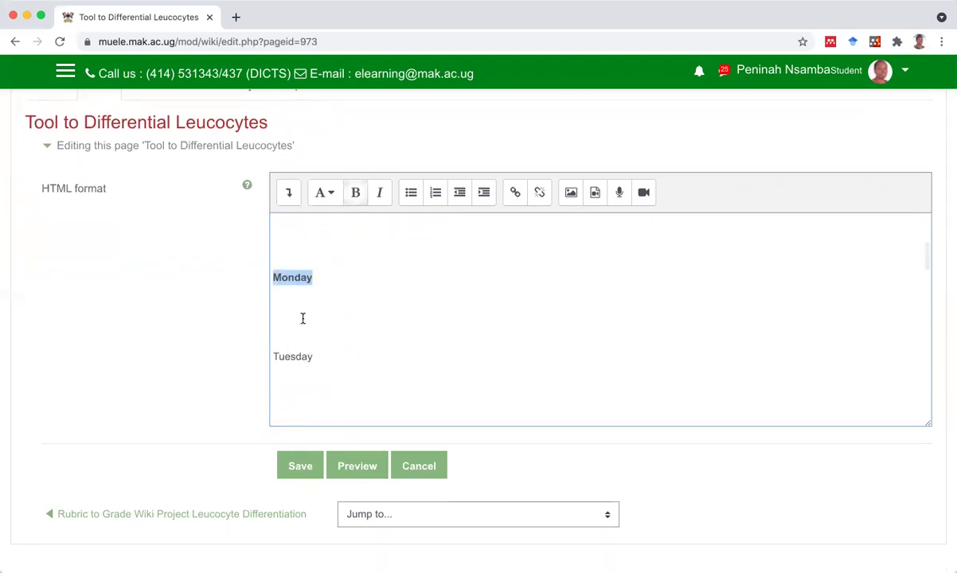
{"action": "left_click_drag", "start_coordinate": [272, 357], "coordinate": [321, 359]}
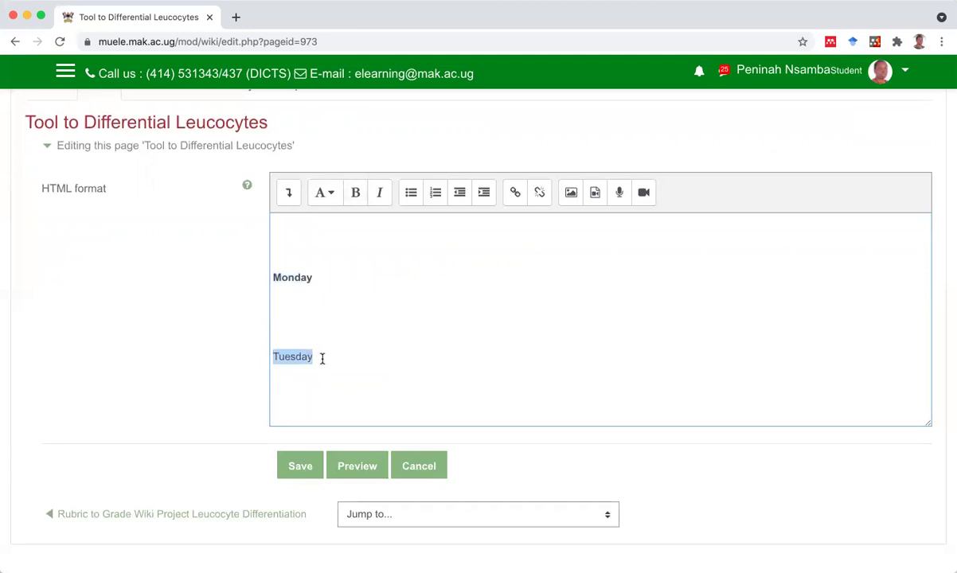
{"action": "left_click", "coordinate": [355, 193]}
Italicise and underline the Breakfast heading, and underline the Lunch heading.
{"action": "scroll", "coordinate": [381, 259], "scroll_direction": "up", "scroll_amount": 3}
{"action": "scroll", "coordinate": [381, 259], "scroll_direction": "up", "scroll_amount": 2}
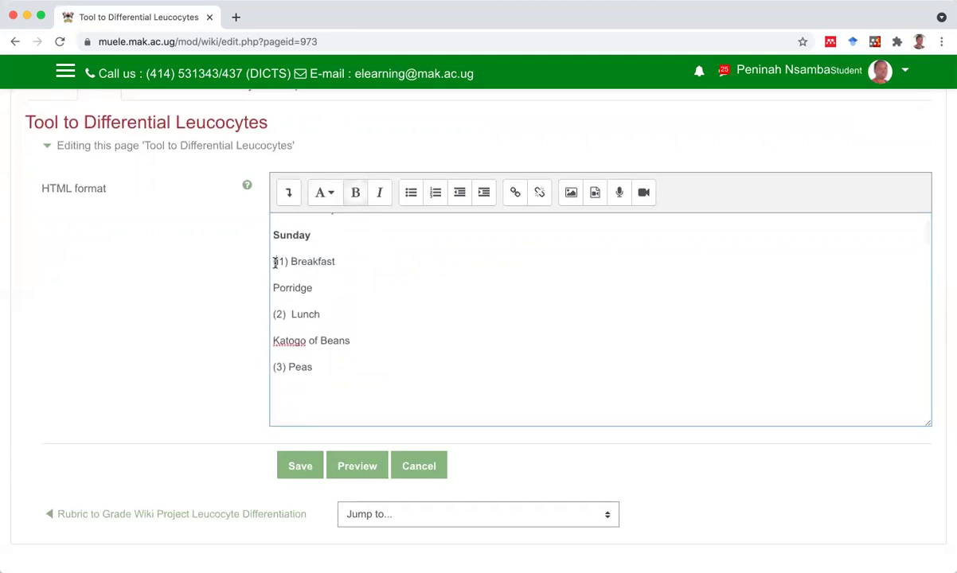
{"action": "left_click_drag", "start_coordinate": [273, 262], "coordinate": [338, 261]}
{"action": "left_click", "coordinate": [380, 194]}
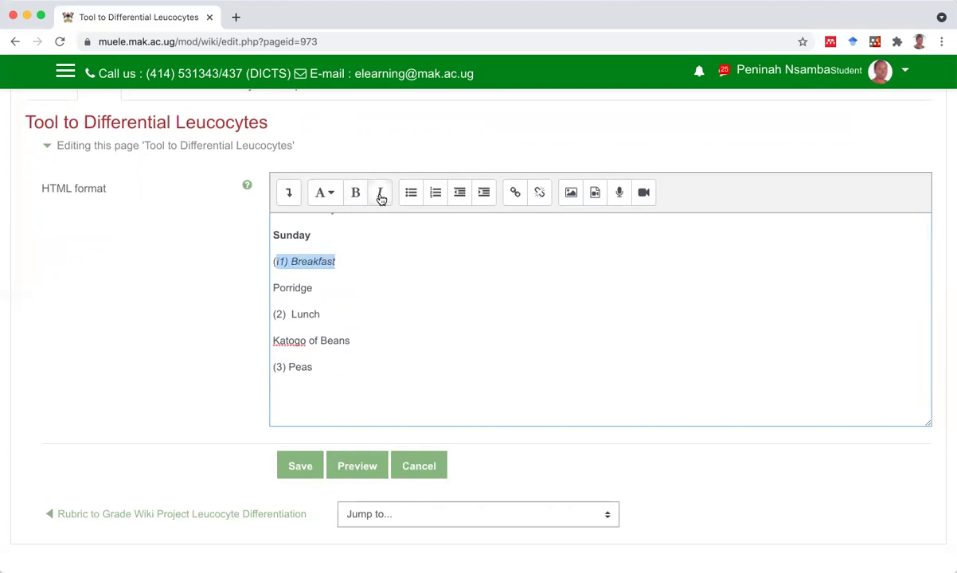
{"action": "left_click", "coordinate": [291, 196]}
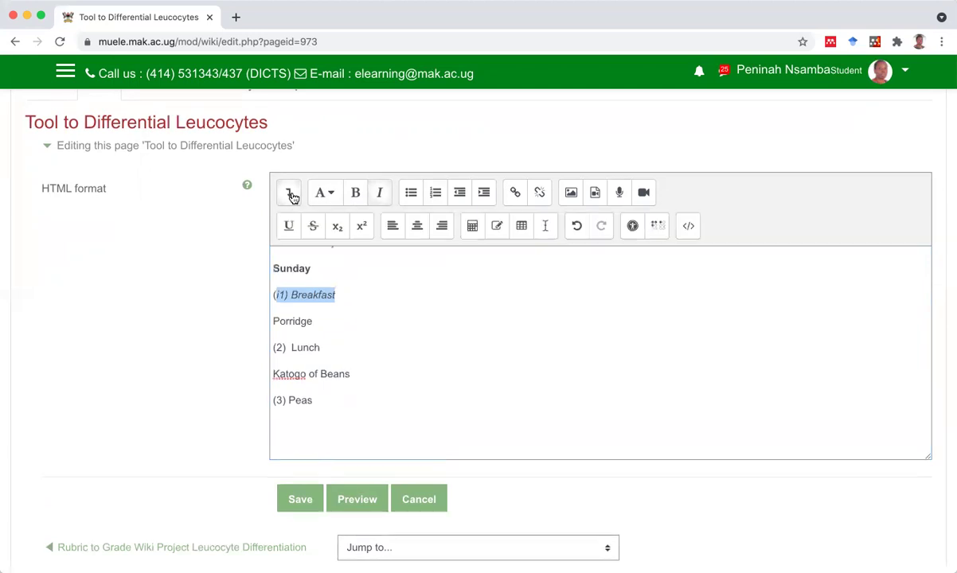
{"action": "left_click", "coordinate": [290, 228]}
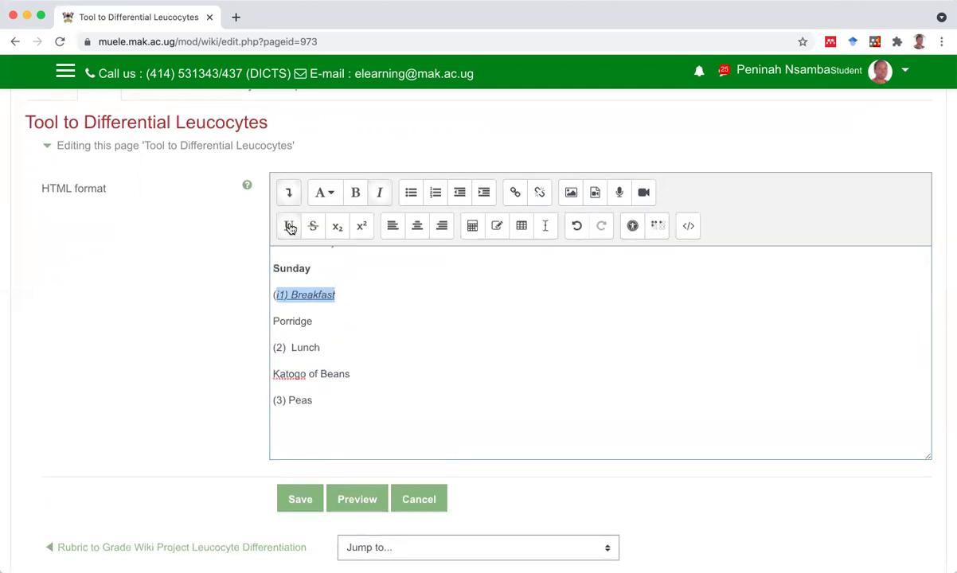
{"action": "left_click_drag", "start_coordinate": [275, 344], "coordinate": [341, 347]}
{"action": "left_click", "coordinate": [271, 345]}
{"action": "left_click", "coordinate": [289, 227]}
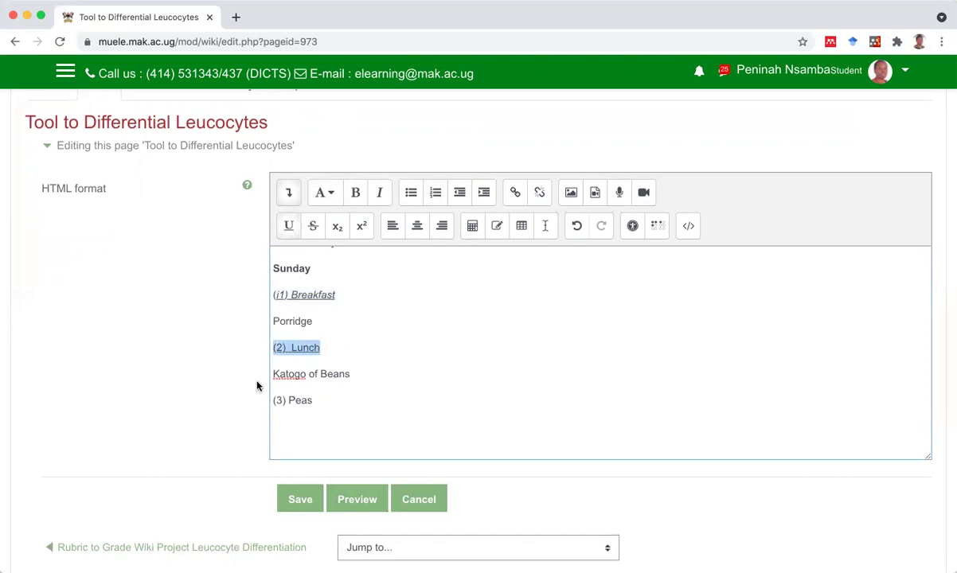
Move Peas under a new underlined '(3) Supper' heading and save the page.
{"action": "left_click_drag", "start_coordinate": [274, 398], "coordinate": [328, 400]}
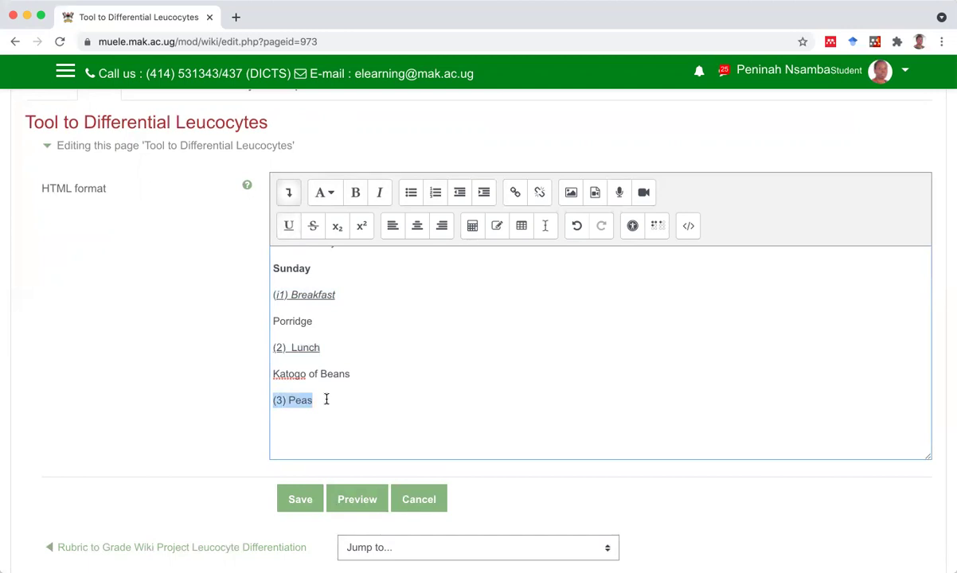
{"action": "left_click", "coordinate": [326, 399]}
{"action": "left_click", "coordinate": [288, 412]}
{"action": "key", "text": "Return"}
{"action": "left_click", "coordinate": [301, 400]}
{"action": "type", "text": "S"}
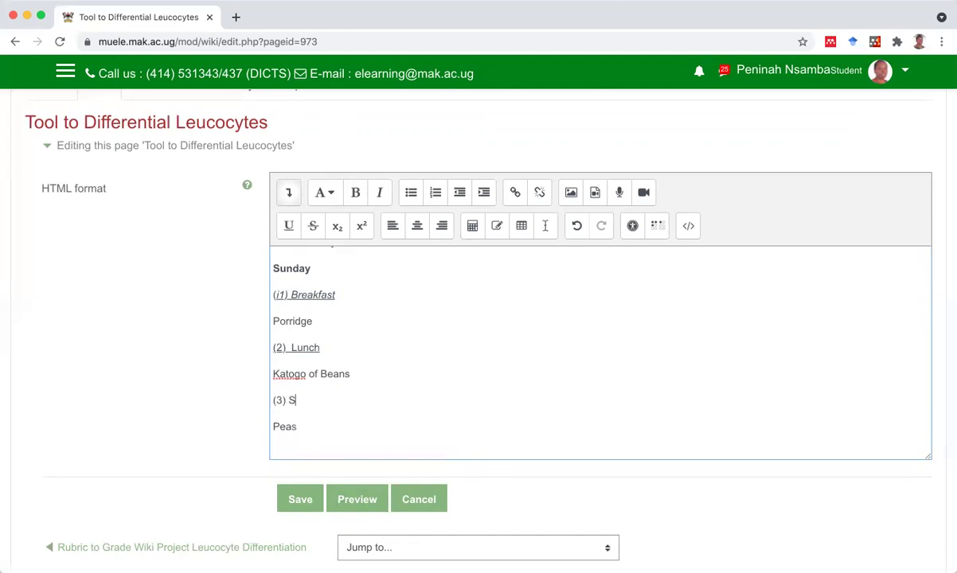
{"action": "type", "text": "upper"}
{"action": "left_click_drag", "start_coordinate": [273, 401], "coordinate": [374, 398]}
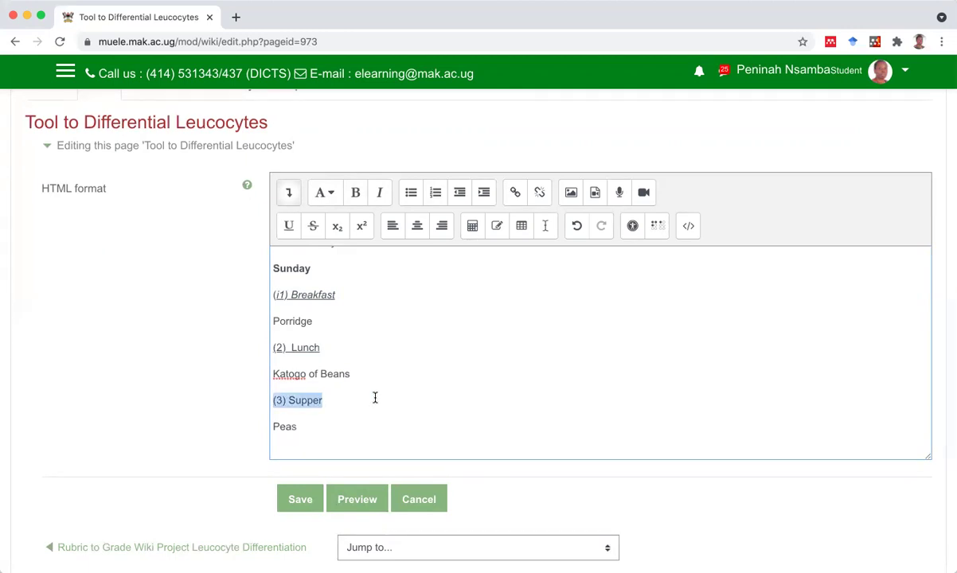
{"action": "left_click", "coordinate": [290, 228]}
{"action": "scroll", "coordinate": [350, 361], "scroll_direction": "down", "scroll_amount": 3}
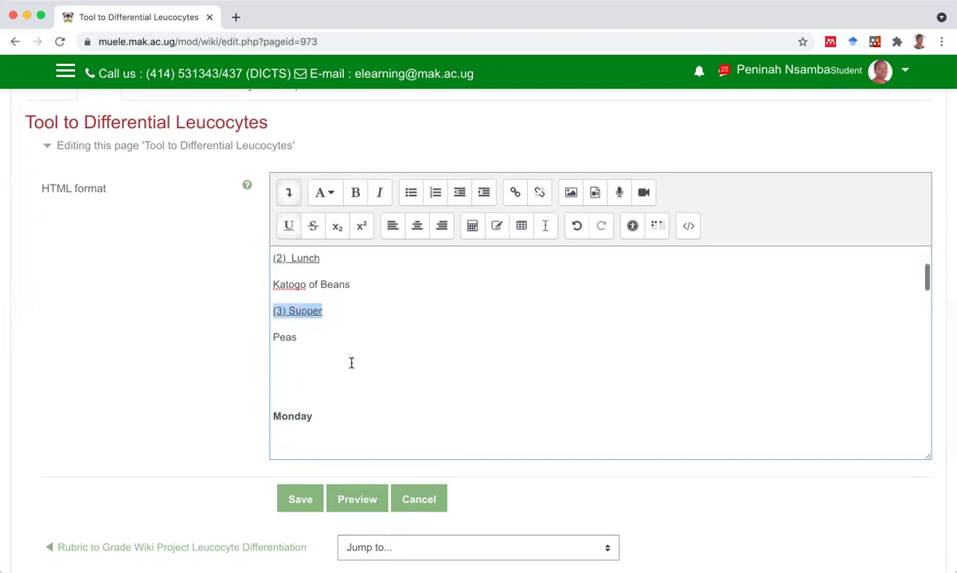
{"action": "scroll", "coordinate": [351, 374], "scroll_direction": "down", "scroll_amount": 1}
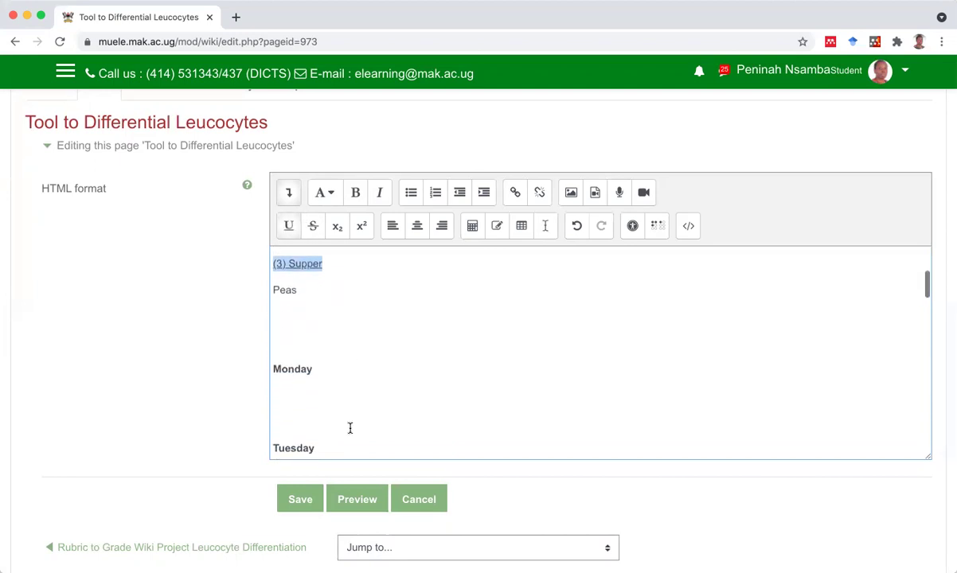
{"action": "left_click", "coordinate": [300, 502]}
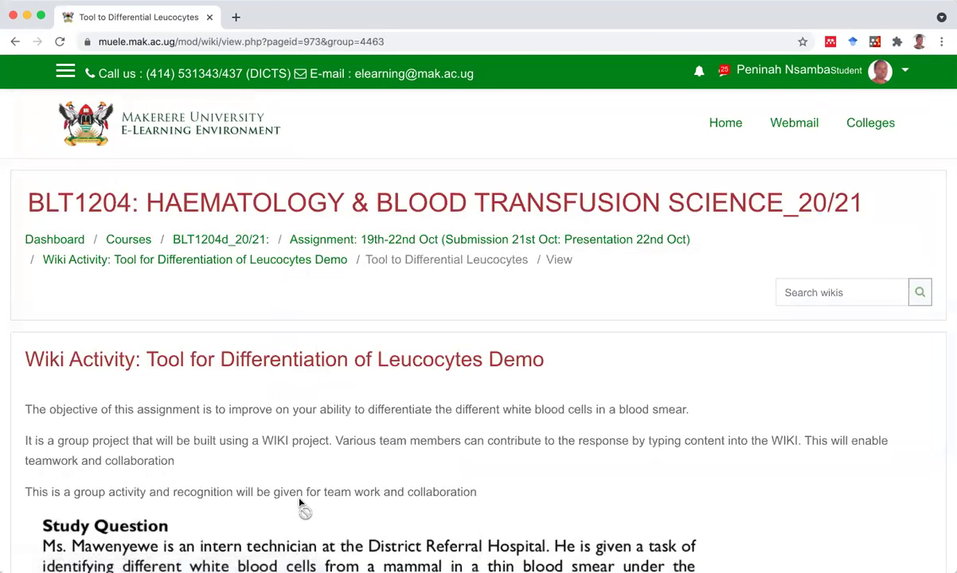
Reopen the Leucocytes Demo wiki from the BLT1204 course page to view Sunday's formatted meals.
{"action": "left_click", "coordinate": [219, 244]}
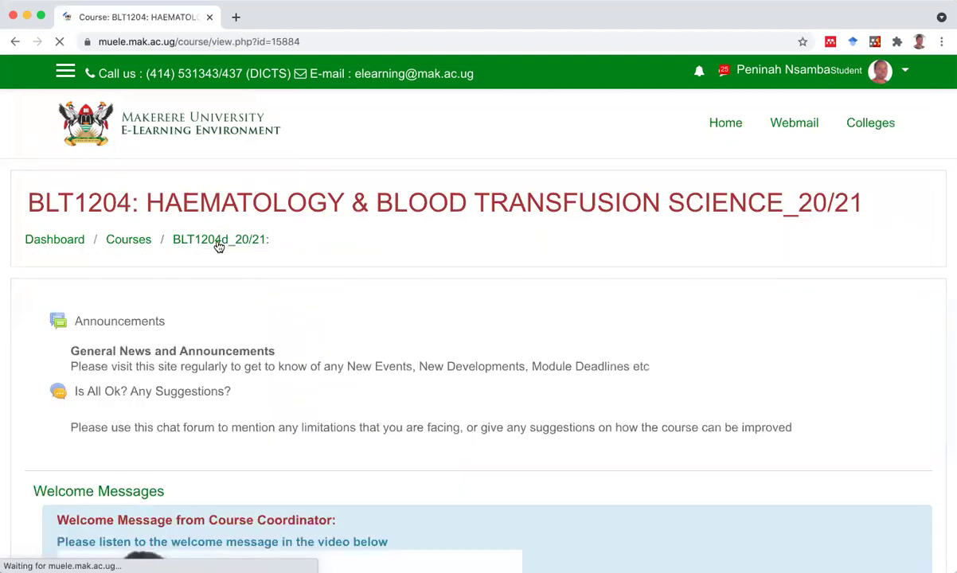
{"action": "scroll", "coordinate": [219, 246], "scroll_direction": "down", "scroll_amount": 7}
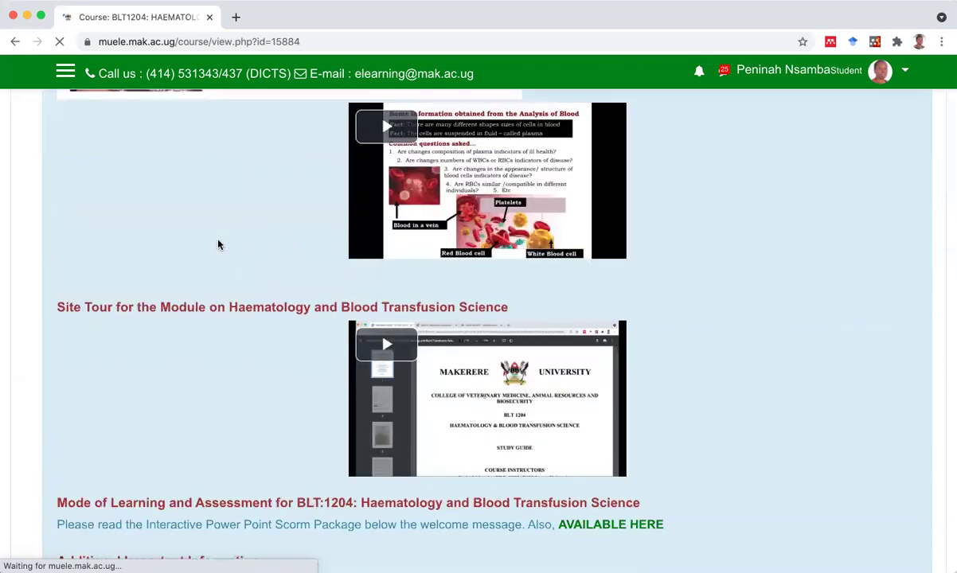
{"action": "scroll", "coordinate": [219, 245], "scroll_direction": "down", "scroll_amount": 15}
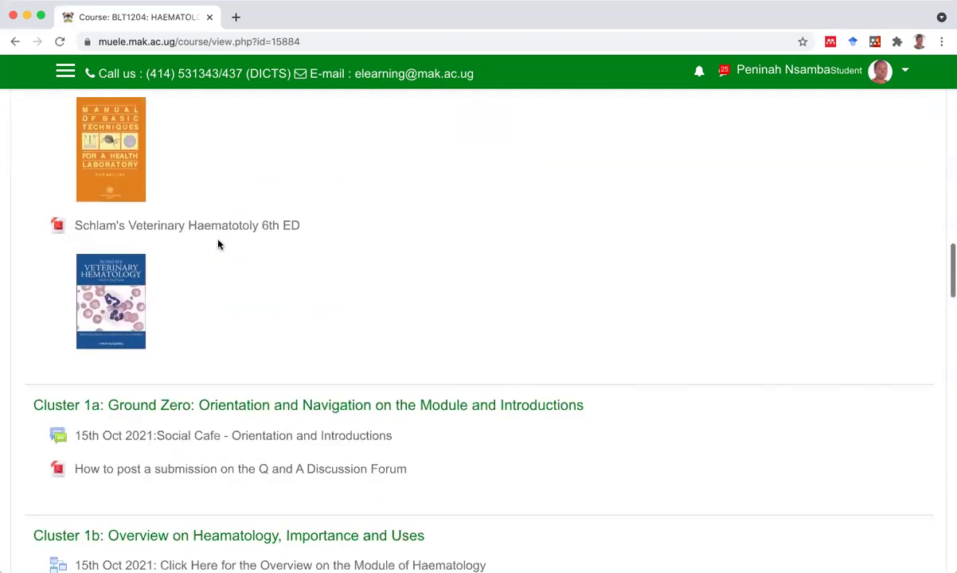
{"action": "scroll", "coordinate": [219, 245], "scroll_direction": "down", "scroll_amount": 12}
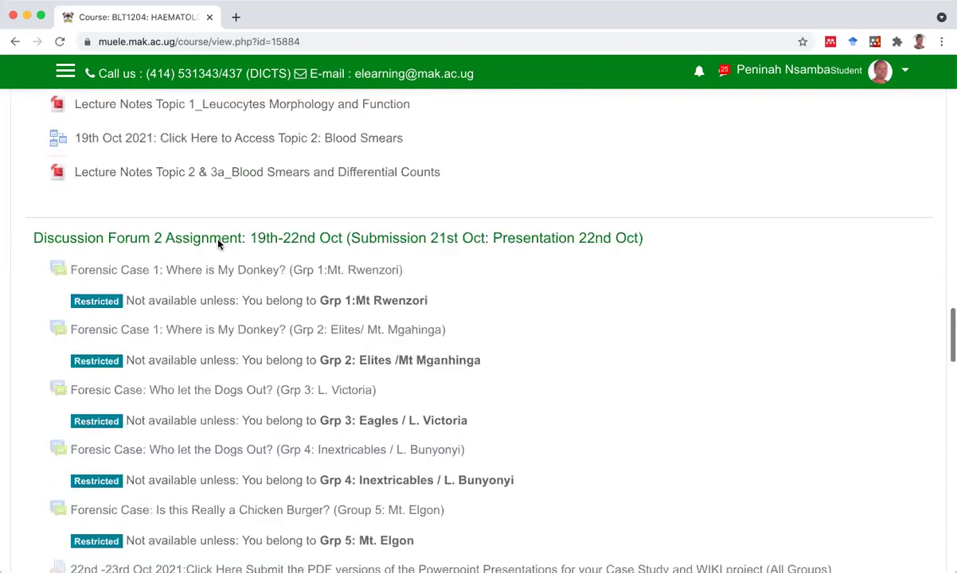
{"action": "scroll", "coordinate": [219, 245], "scroll_direction": "down", "scroll_amount": 15}
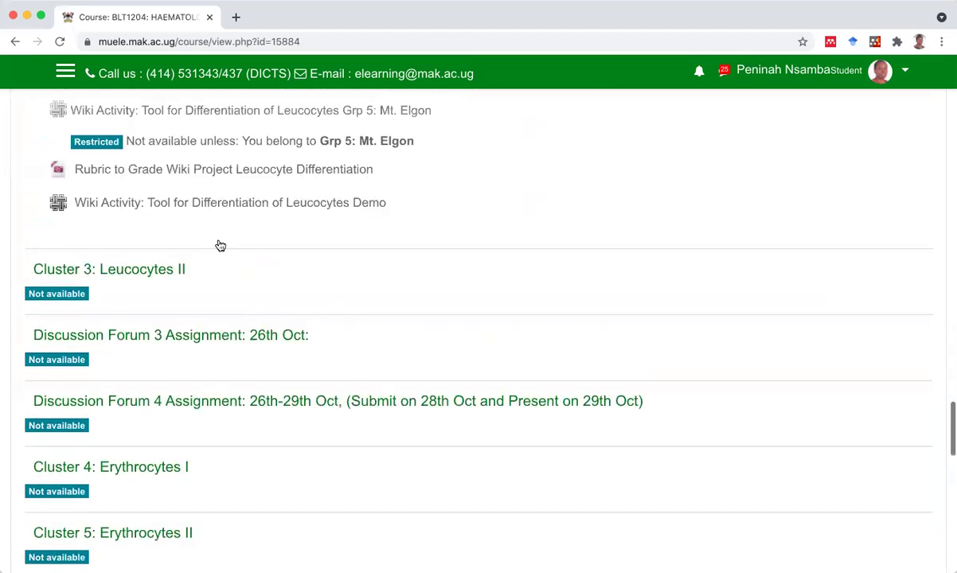
{"action": "scroll", "coordinate": [220, 246], "scroll_direction": "up", "scroll_amount": 2}
{"action": "left_click", "coordinate": [221, 279]}
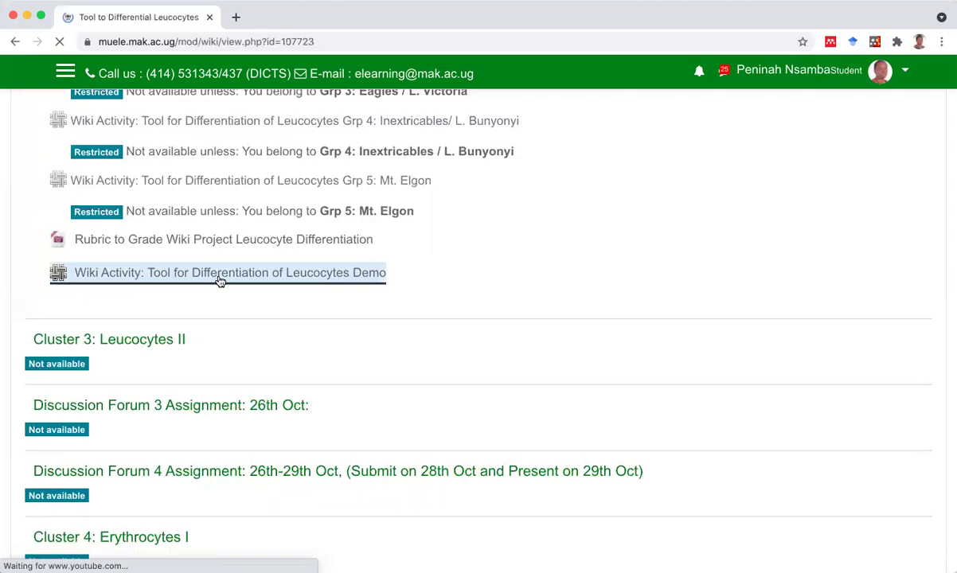
{"action": "scroll", "coordinate": [220, 281], "scroll_direction": "down", "scroll_amount": 15}
{"action": "scroll", "coordinate": [220, 281], "scroll_direction": "down", "scroll_amount": 10}
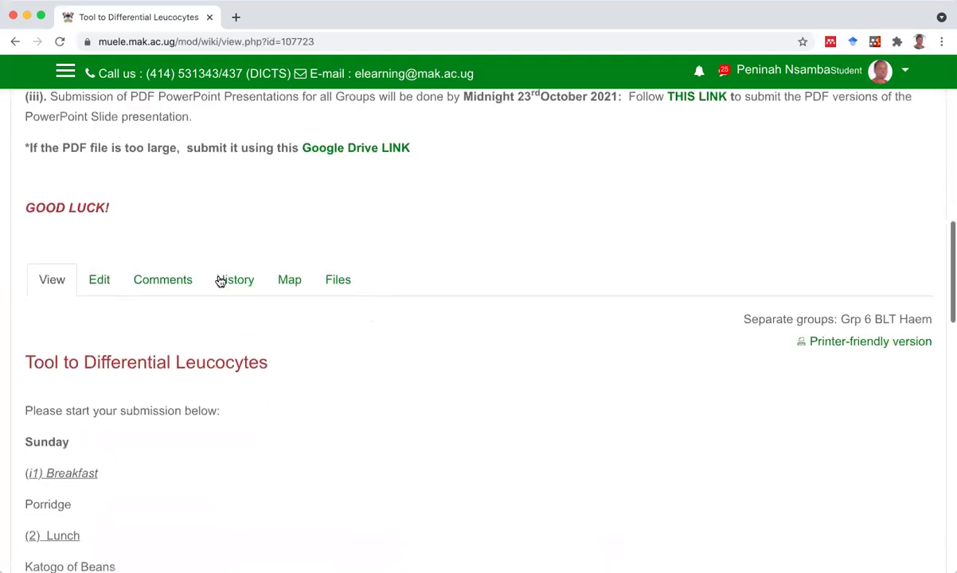
{"action": "scroll", "coordinate": [220, 281], "scroll_direction": "up", "scroll_amount": 4}
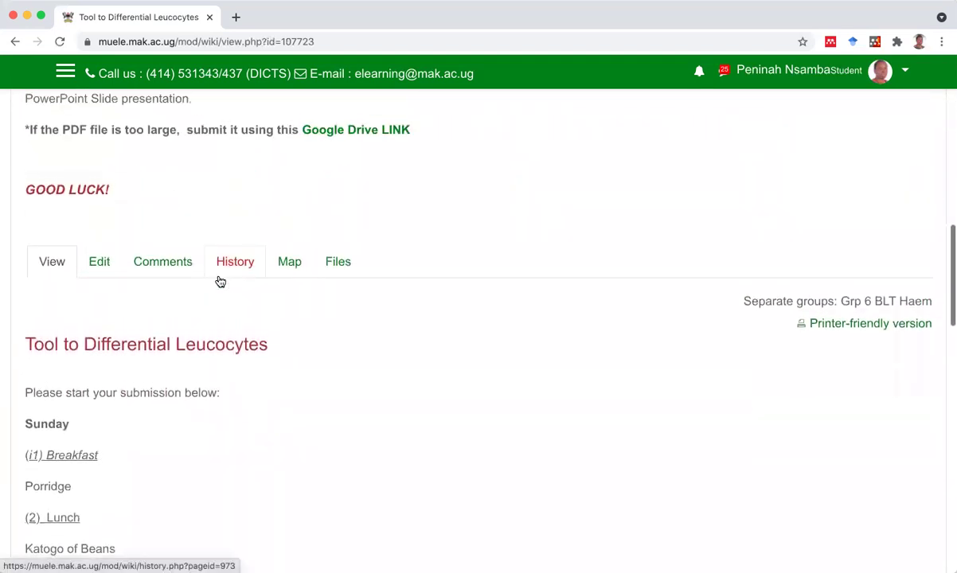
Edit the page again, scroll down to Saturday, and expand the advanced toolbar buttons.
{"action": "left_click", "coordinate": [101, 264]}
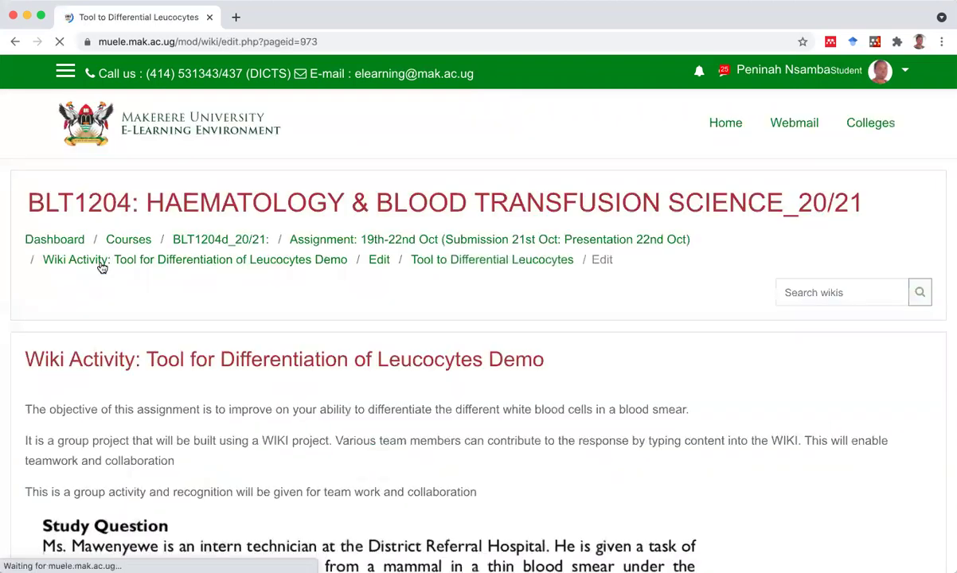
{"action": "scroll", "coordinate": [101, 267], "scroll_direction": "down", "scroll_amount": 6}
{"action": "scroll", "coordinate": [102, 268], "scroll_direction": "down", "scroll_amount": 6}
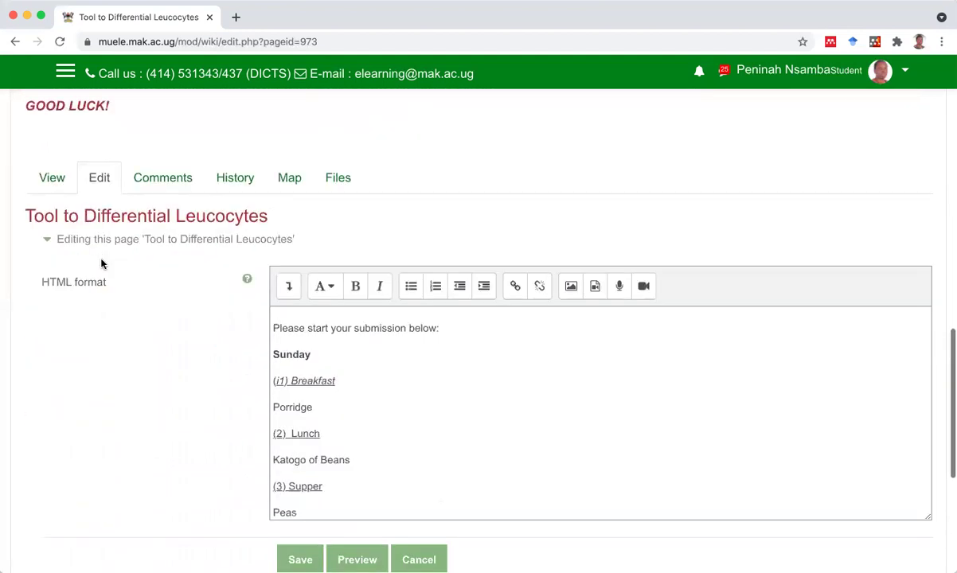
{"action": "scroll", "coordinate": [330, 375], "scroll_direction": "down", "scroll_amount": 2}
{"action": "scroll", "coordinate": [330, 375], "scroll_direction": "down", "scroll_amount": 8}
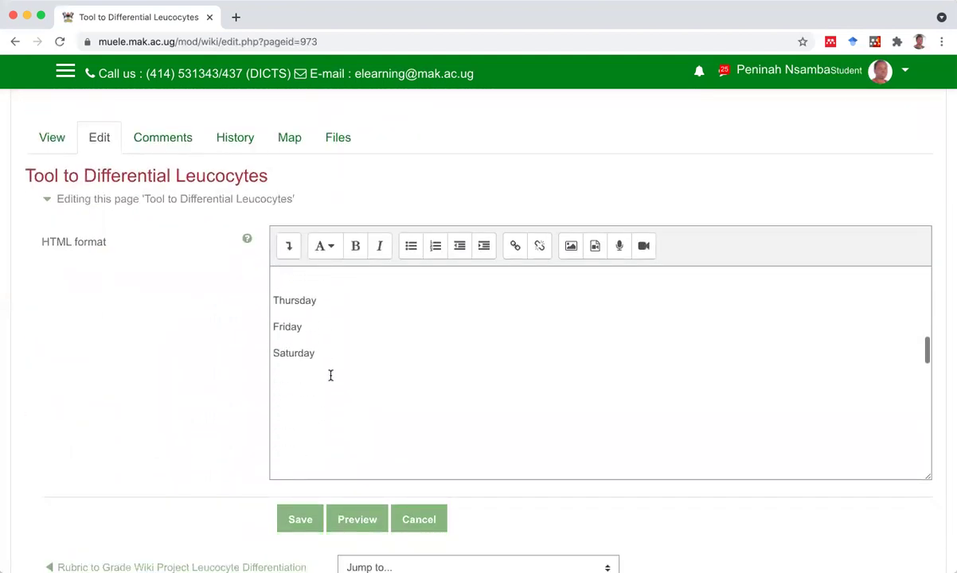
{"action": "scroll", "coordinate": [331, 375], "scroll_direction": "down", "scroll_amount": 2}
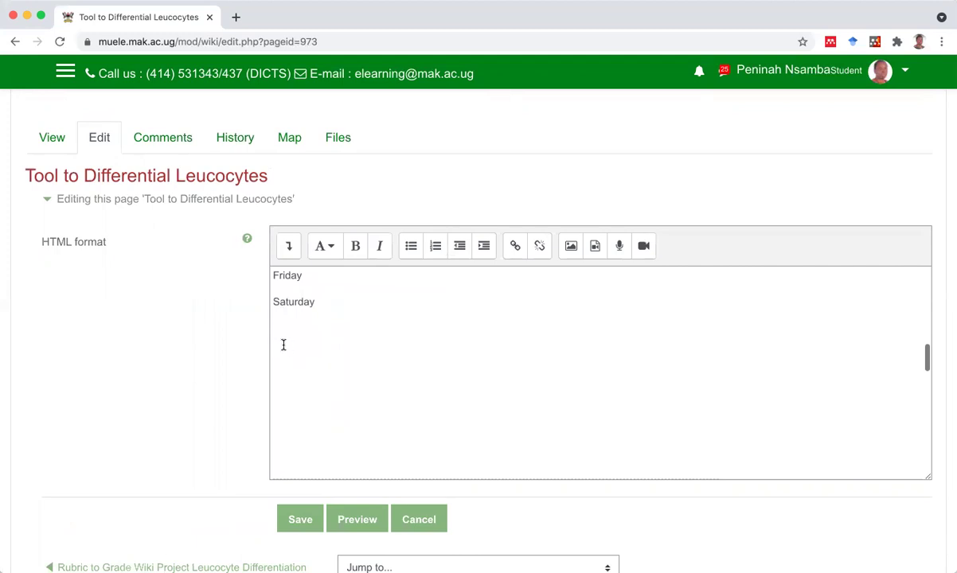
{"action": "left_click", "coordinate": [289, 249]}
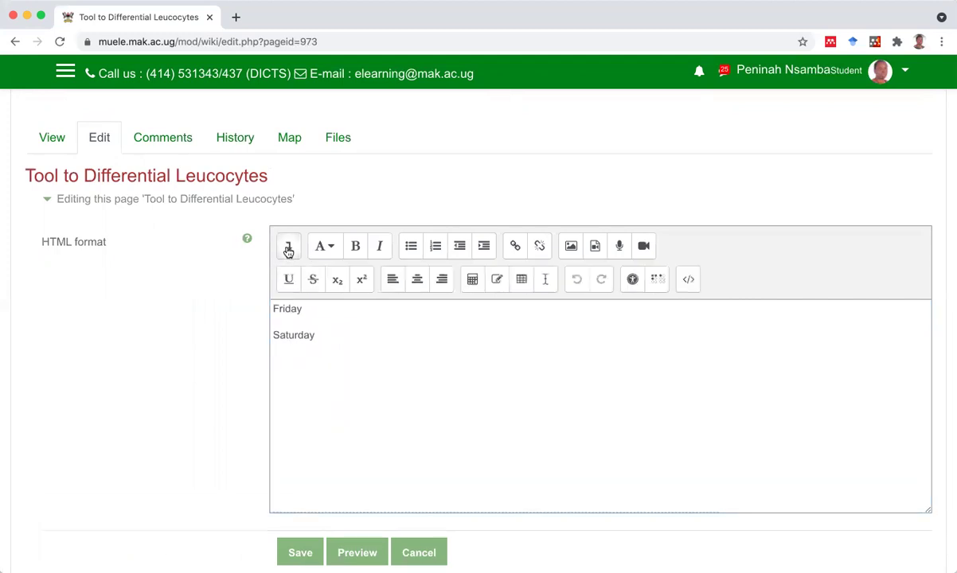
Insert a 5-row, 8-column table below Saturday with headers on both rows and columns.
{"action": "left_click", "coordinate": [521, 280]}
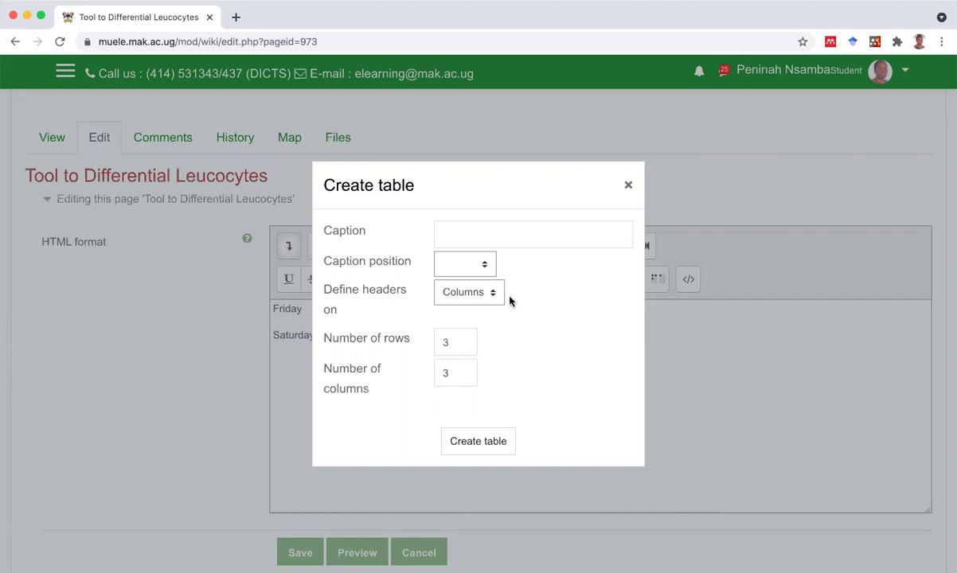
{"action": "left_click", "coordinate": [448, 374]}
{"action": "left_click", "coordinate": [451, 344]}
{"action": "key", "text": "BackSpace"}
{"action": "left_click", "coordinate": [493, 296]}
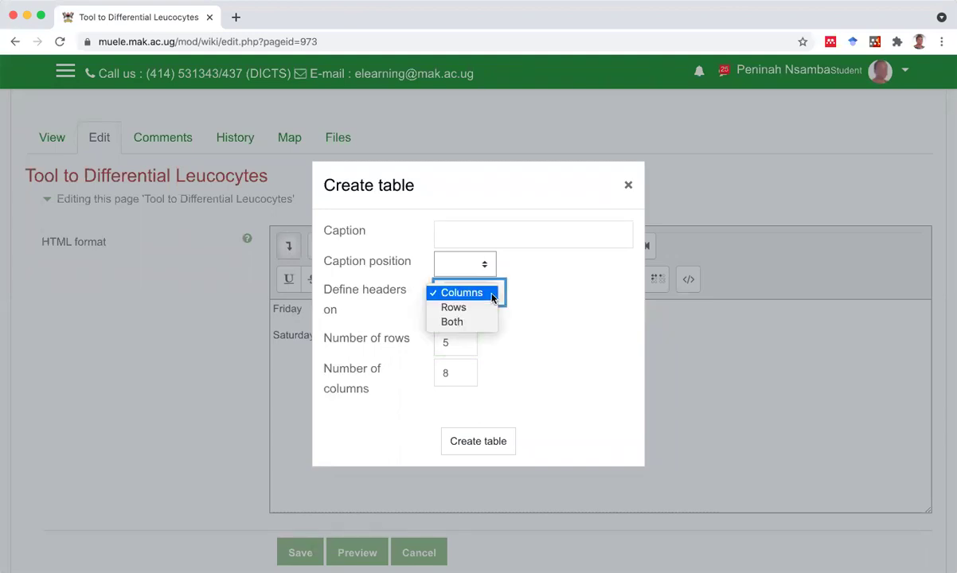
{"action": "left_click", "coordinate": [463, 326]}
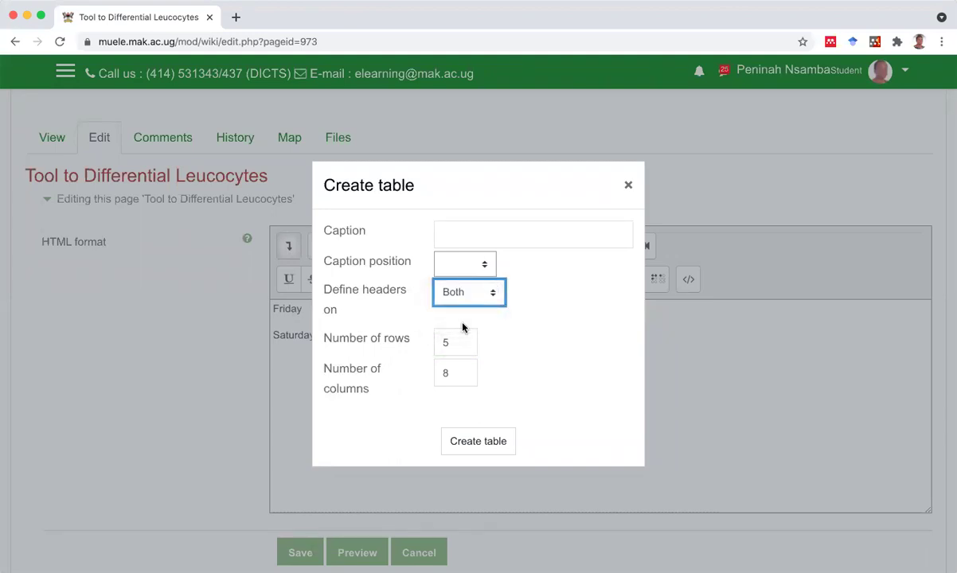
{"action": "left_click", "coordinate": [475, 443]}
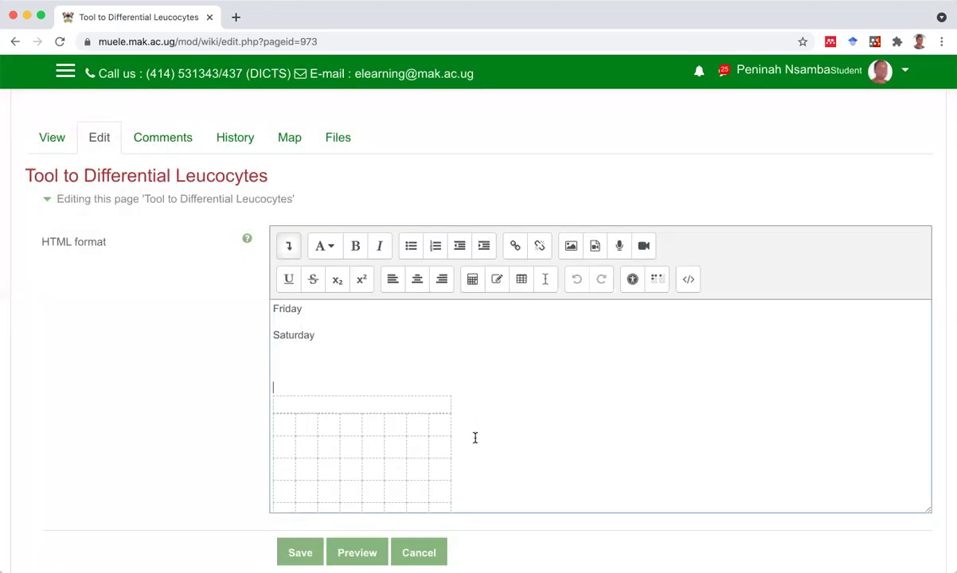
Type the headers Monday., Tuesday., Wednesday and Thursday across the table's top row.
{"action": "scroll", "coordinate": [475, 438], "scroll_direction": "down", "scroll_amount": 3}
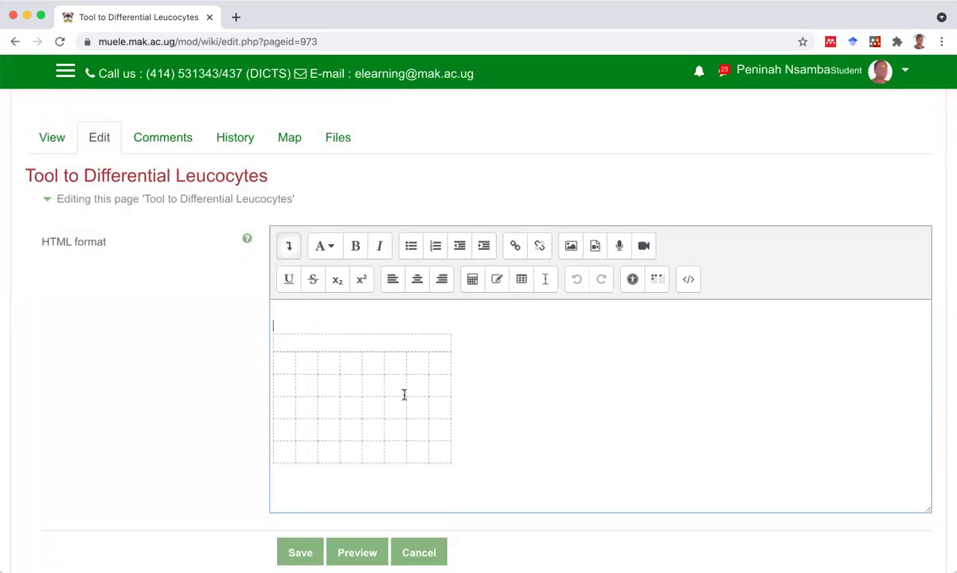
{"action": "scroll", "coordinate": [338, 383], "scroll_direction": "up", "scroll_amount": 1}
{"action": "left_click", "coordinate": [309, 335]}
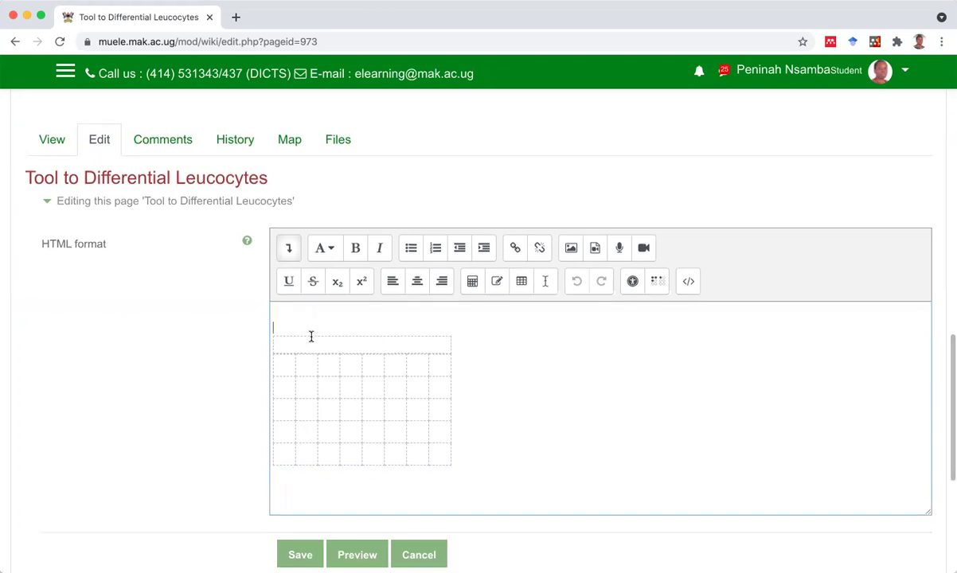
{"action": "left_click", "coordinate": [306, 364]}
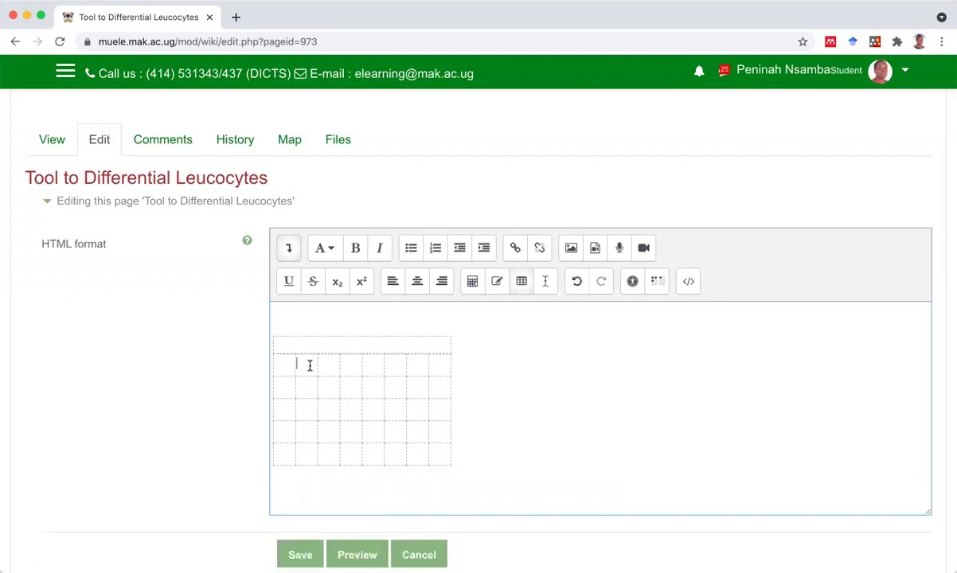
{"action": "type", "text": "Mon"}
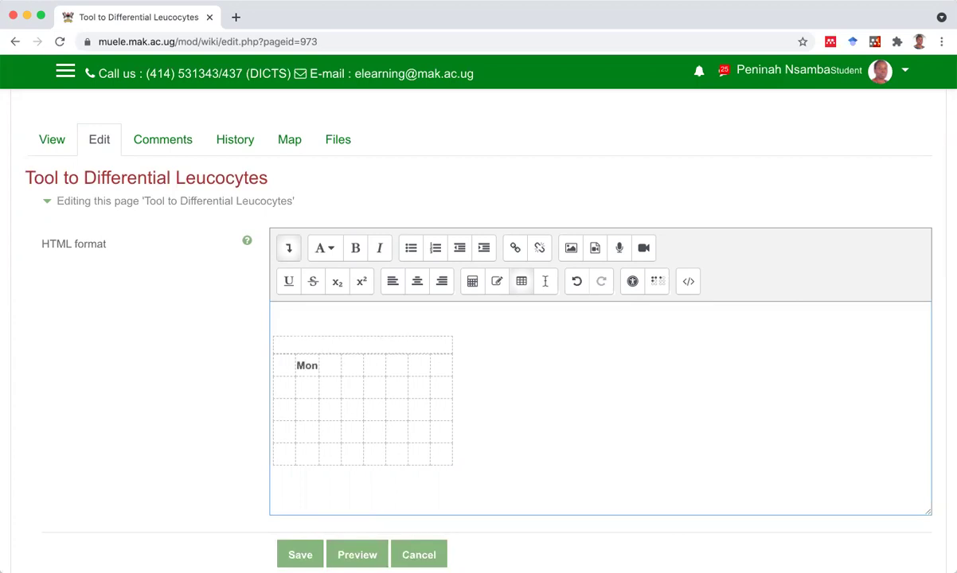
{"action": "type", "text": "day."}
{"action": "key", "text": "Tab"}
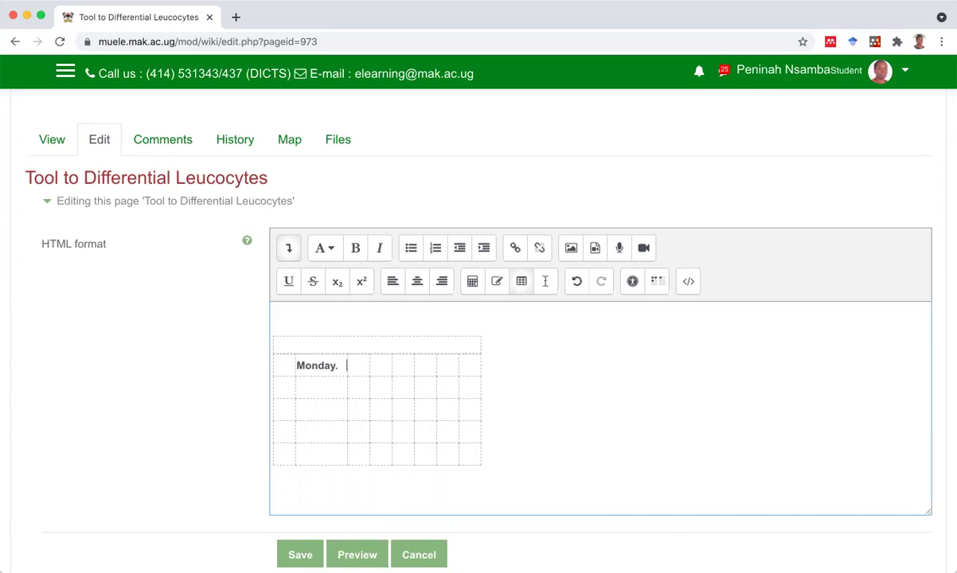
{"action": "type", "text": "T"}
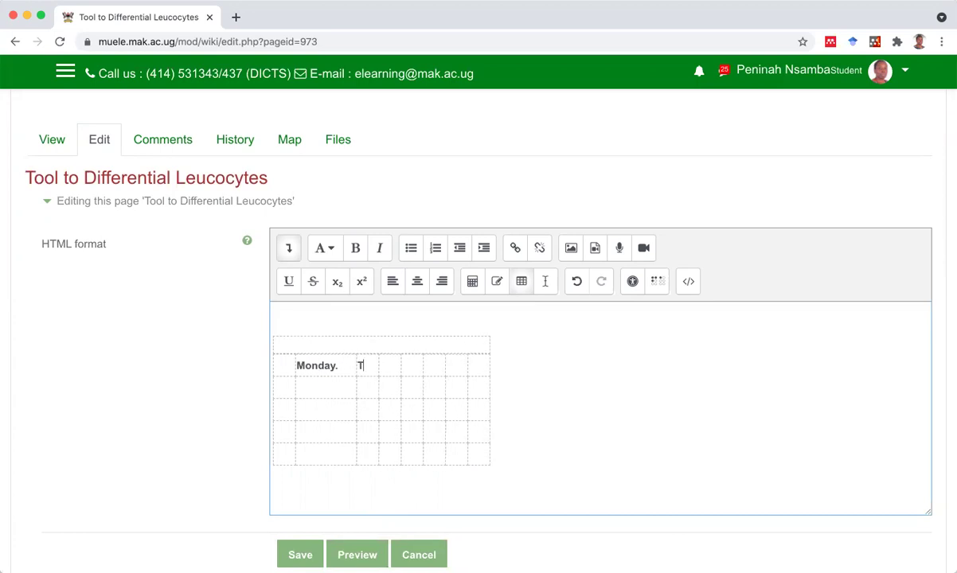
{"action": "type", "text": "uesday."}
{"action": "key", "text": "Tab"}
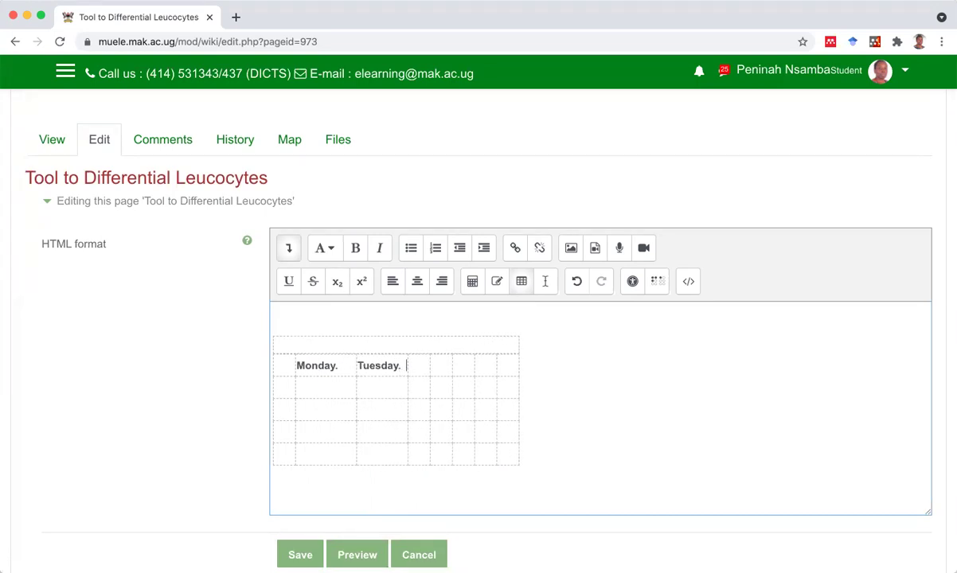
{"action": "type", "text": "Wedned"}
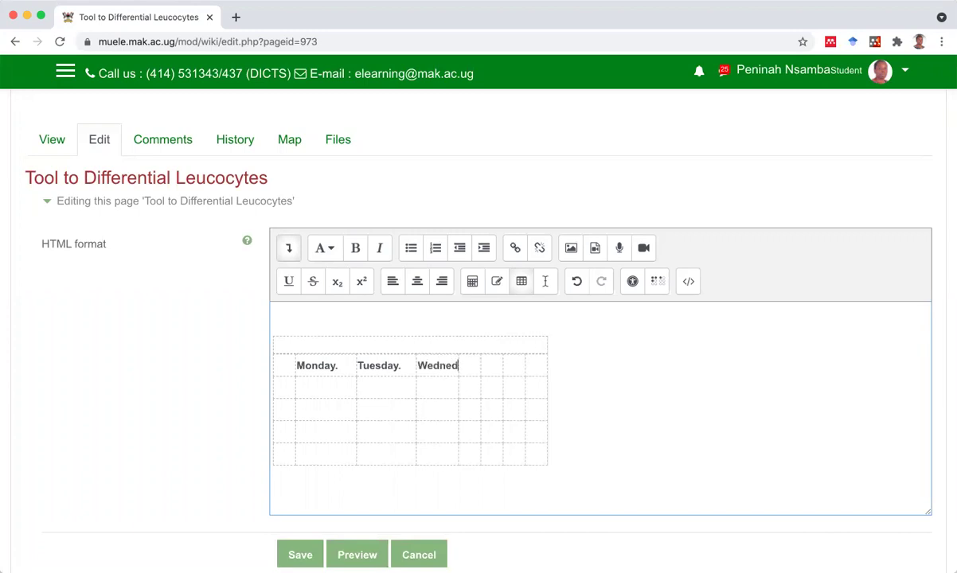
{"action": "key", "text": "BackSpace"}
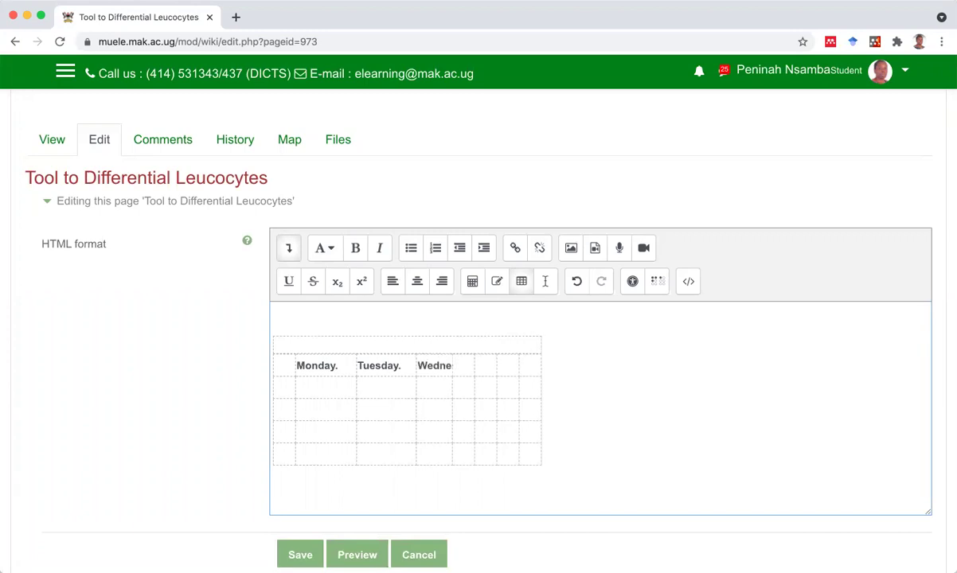
{"action": "type", "text": "sday"}
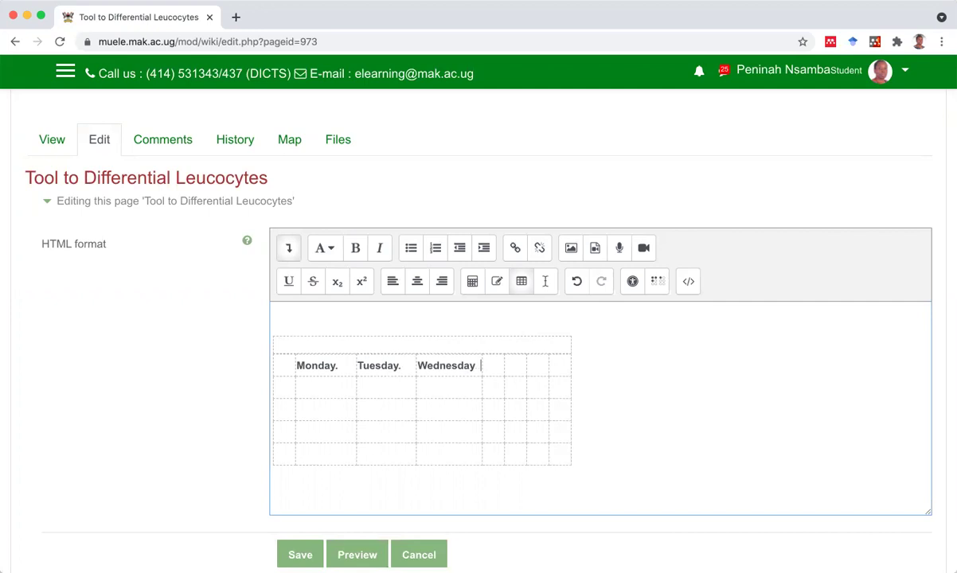
{"action": "left_click", "coordinate": [504, 365]}
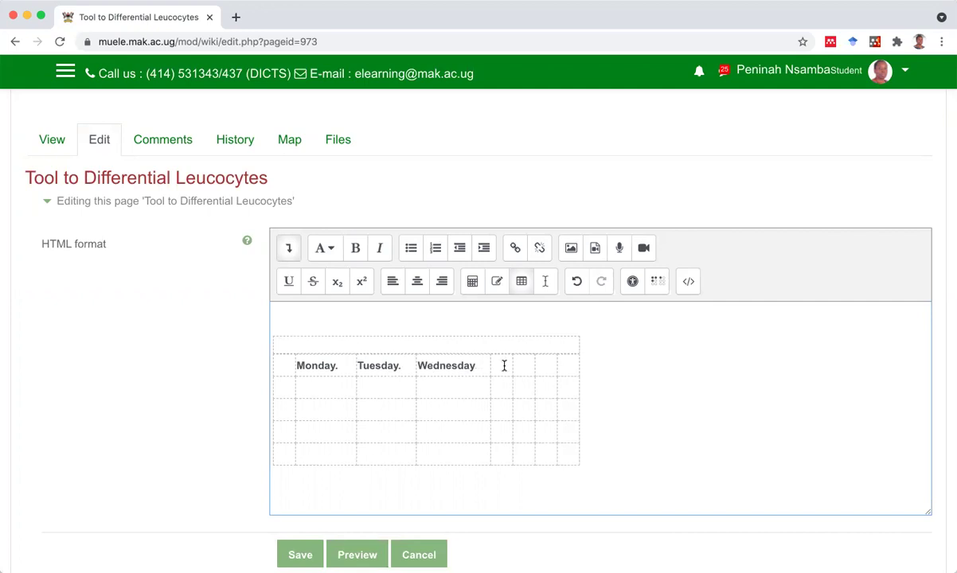
{"action": "type", "text": "Thursday"}
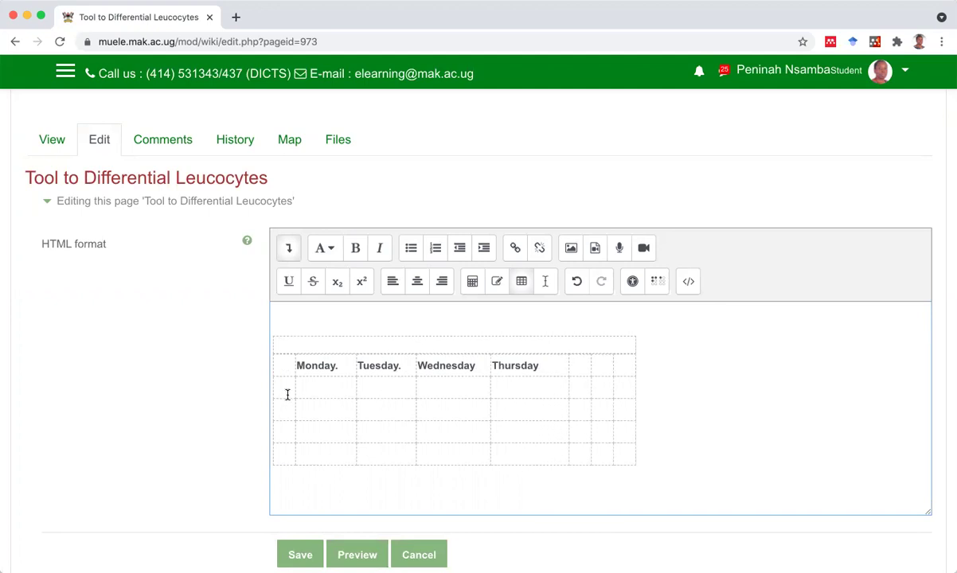
Label the first two body rows Breakfast. and Break Tea in the first column.
{"action": "scroll", "coordinate": [288, 394], "scroll_direction": "left", "scroll_amount": 3}
{"action": "left_click", "coordinate": [286, 390]}
{"action": "type", "text": "Break"}
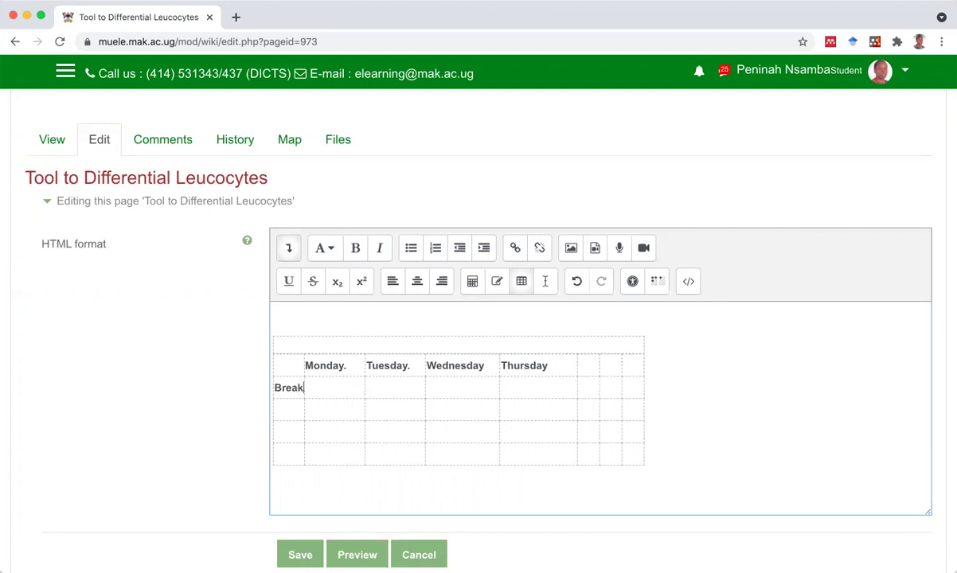
{"action": "type", "text": "fast."}
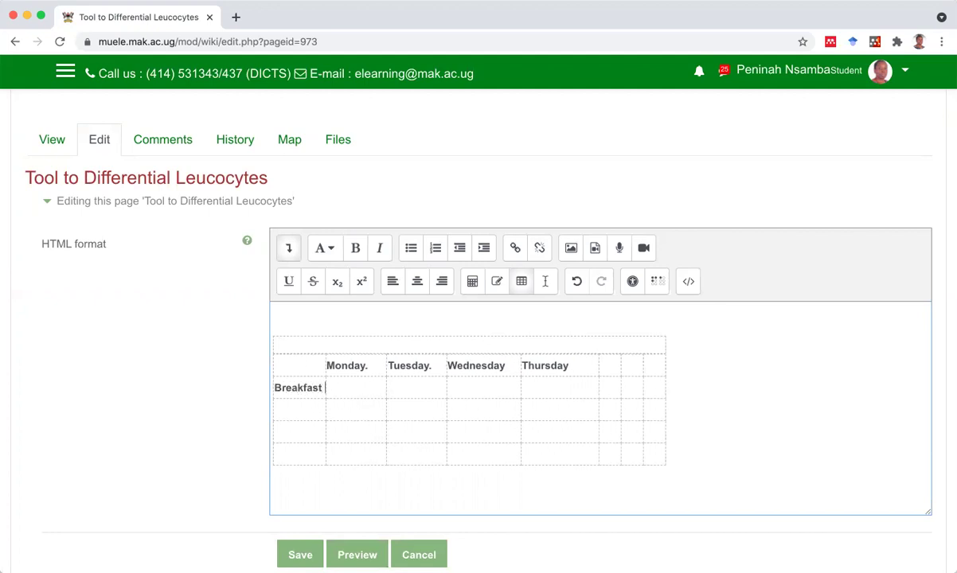
{"action": "left_click", "coordinate": [299, 413]}
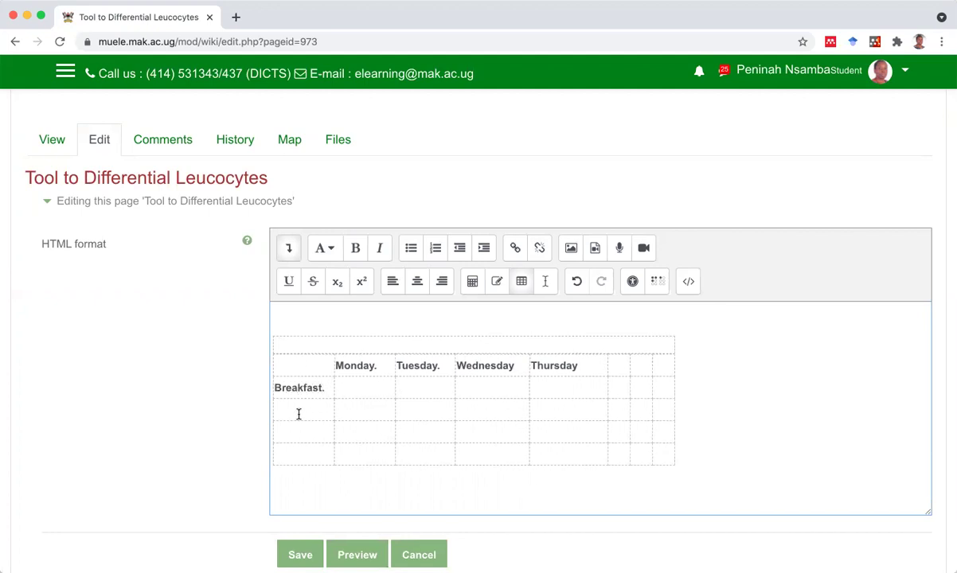
{"action": "type", "text": "Break Tea"}
Add the row labels Lunch. and Supper below Break Tea.
{"action": "left_click", "coordinate": [301, 431]}
{"action": "type", "text": "Lunch."}
{"action": "left_click", "coordinate": [306, 451]}
{"action": "type", "text": "Supper"}
{"action": "scroll", "coordinate": [601, 408], "scroll_direction": "up", "scroll_amount": 10}
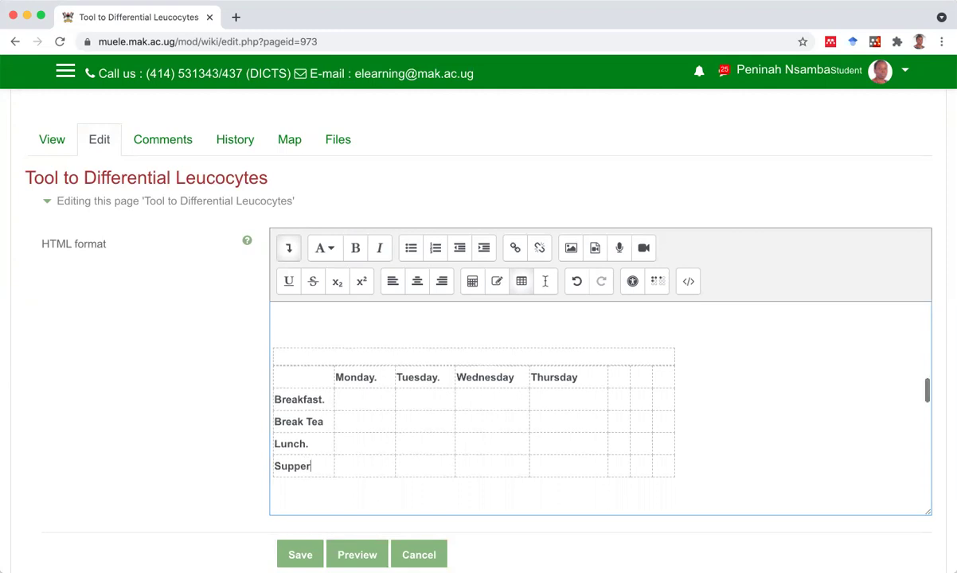
{"action": "scroll", "coordinate": [601, 408], "scroll_direction": "up", "scroll_amount": 5}
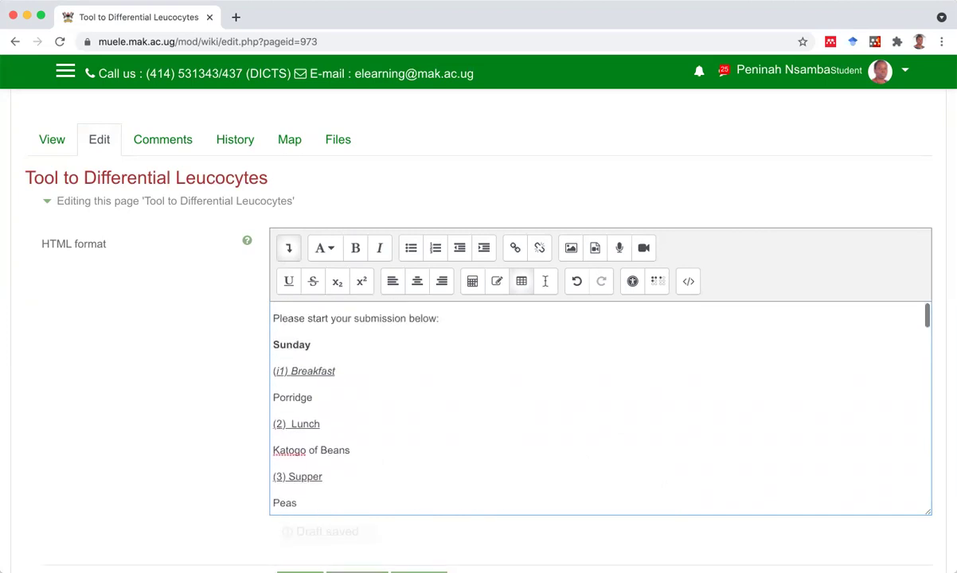
{"action": "scroll", "coordinate": [600, 408], "scroll_direction": "down", "scroll_amount": 3}
{"action": "scroll", "coordinate": [600, 407], "scroll_direction": "up", "scroll_amount": 1}
{"action": "scroll", "coordinate": [600, 408], "scroll_direction": "up", "scroll_amount": 1}
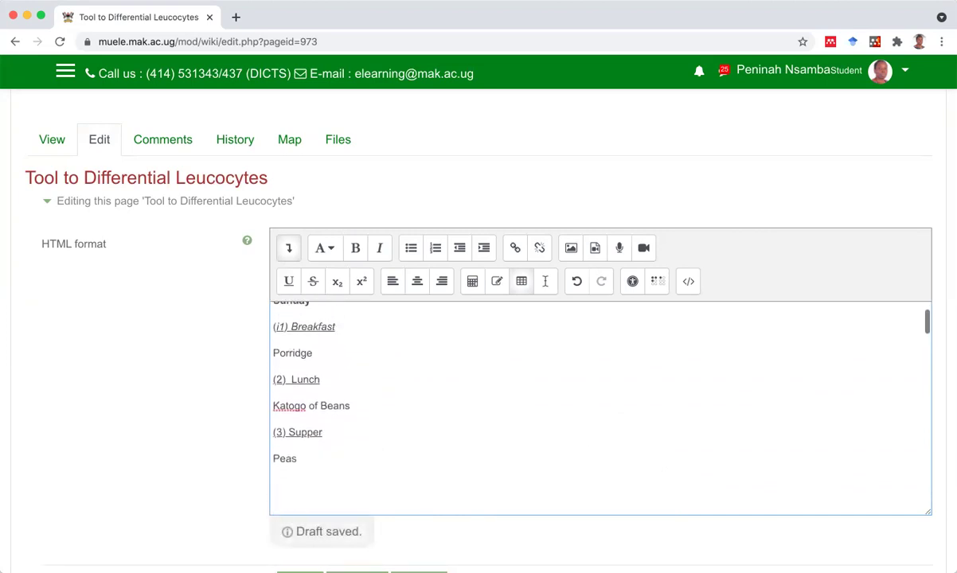
{"action": "scroll", "coordinate": [600, 408], "scroll_direction": "down", "scroll_amount": 10}
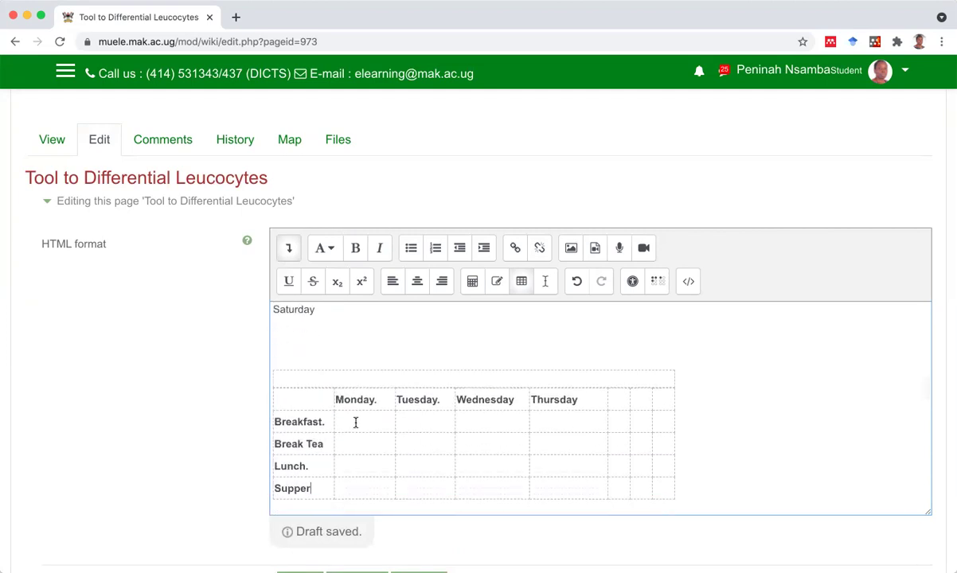
Enter Porridge, Black Tea, Katogo and Peas under Monday, then save the wiki page.
{"action": "type", "text": "Pro"}
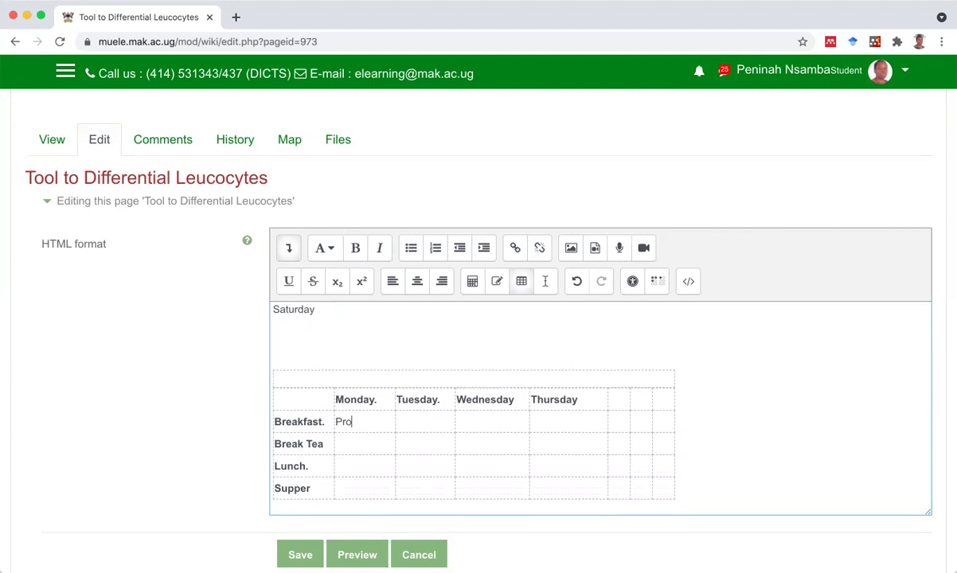
{"action": "type", "text": "ridge"}
{"action": "left_click", "coordinate": [352, 422]}
{"action": "type", "text": "rTeaBlack Katogo"}
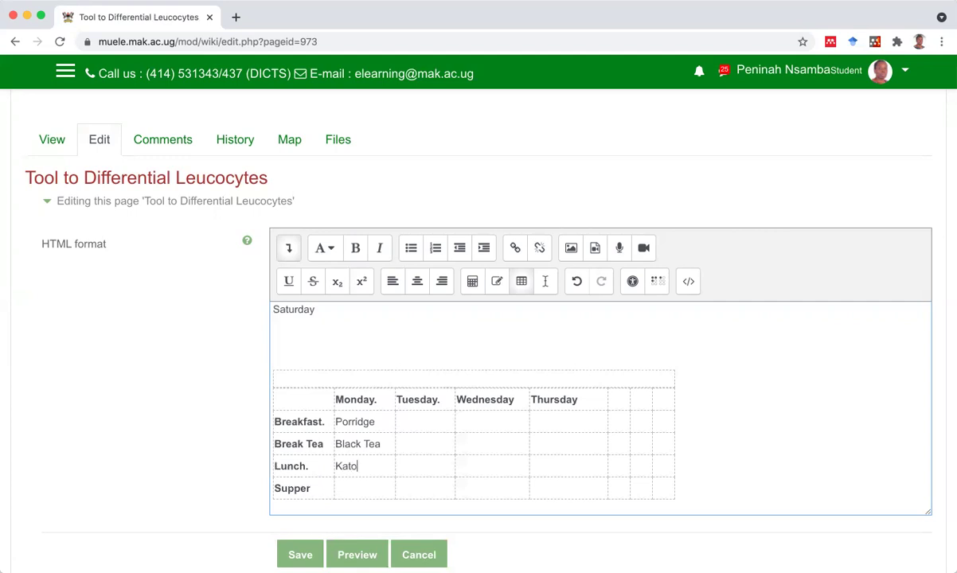
{"action": "left_click", "coordinate": [360, 486]}
{"action": "type", "text": "Peas"}
{"action": "scroll", "coordinate": [389, 446], "scroll_direction": "down", "scroll_amount": 2}
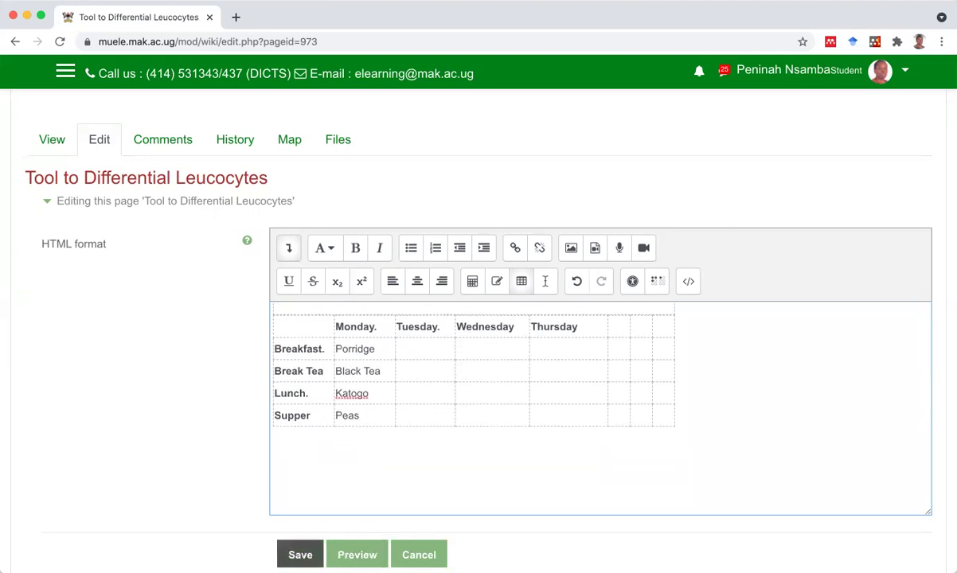
{"action": "left_click", "coordinate": [300, 555]}
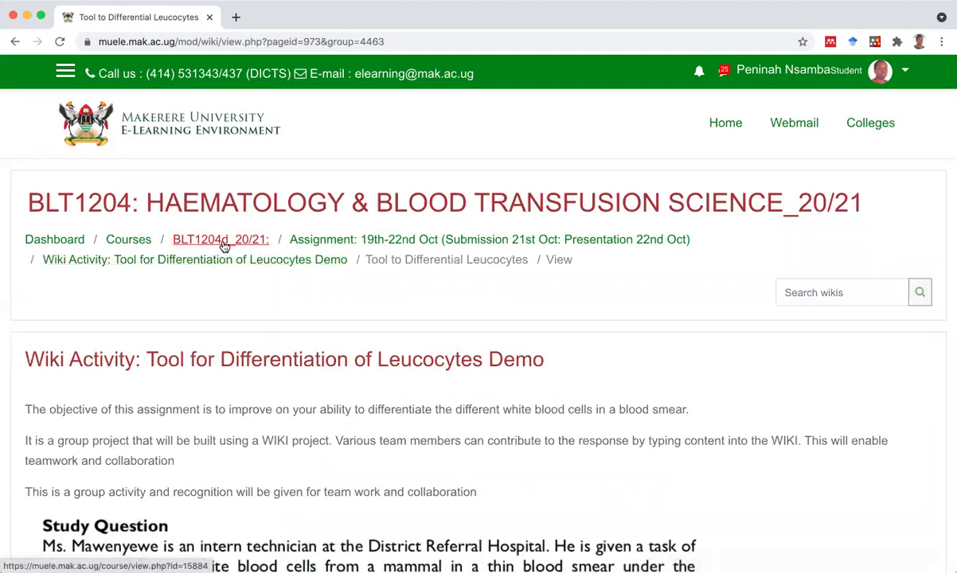
{"action": "scroll", "coordinate": [222, 272], "scroll_direction": "down", "scroll_amount": 5}
{"action": "scroll", "coordinate": [222, 272], "scroll_direction": "down", "scroll_amount": 10}
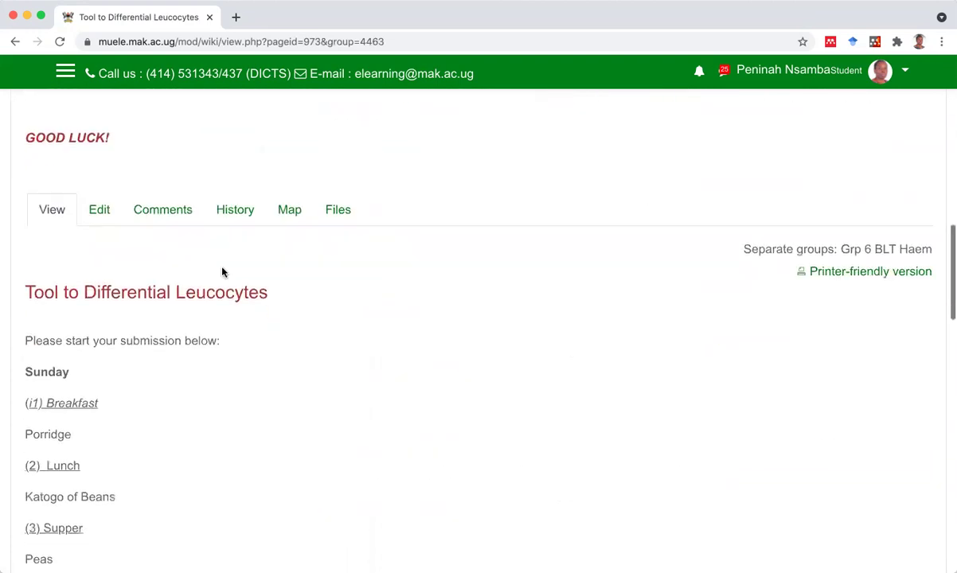
{"action": "scroll", "coordinate": [222, 272], "scroll_direction": "down", "scroll_amount": 5}
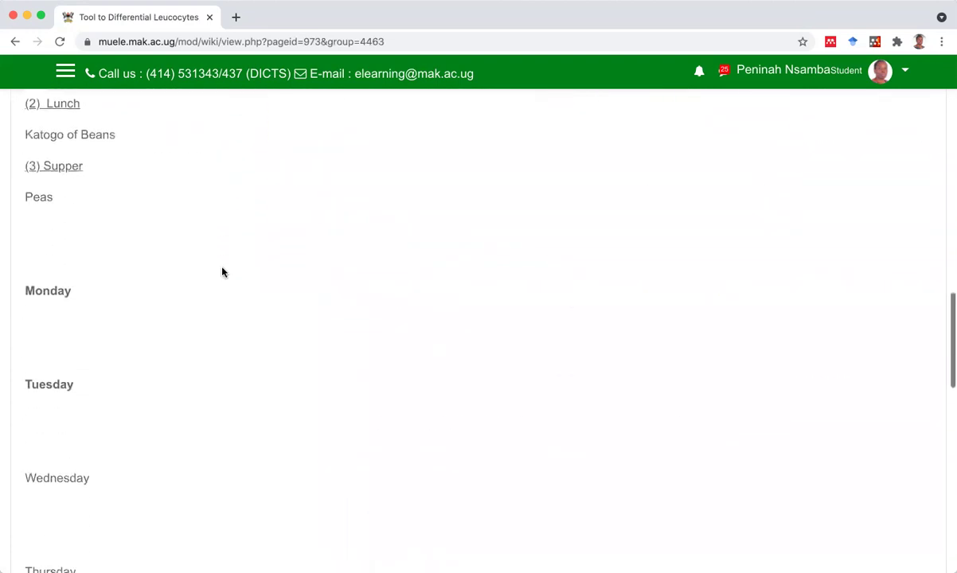
{"action": "scroll", "coordinate": [222, 272], "scroll_direction": "down", "scroll_amount": 1}
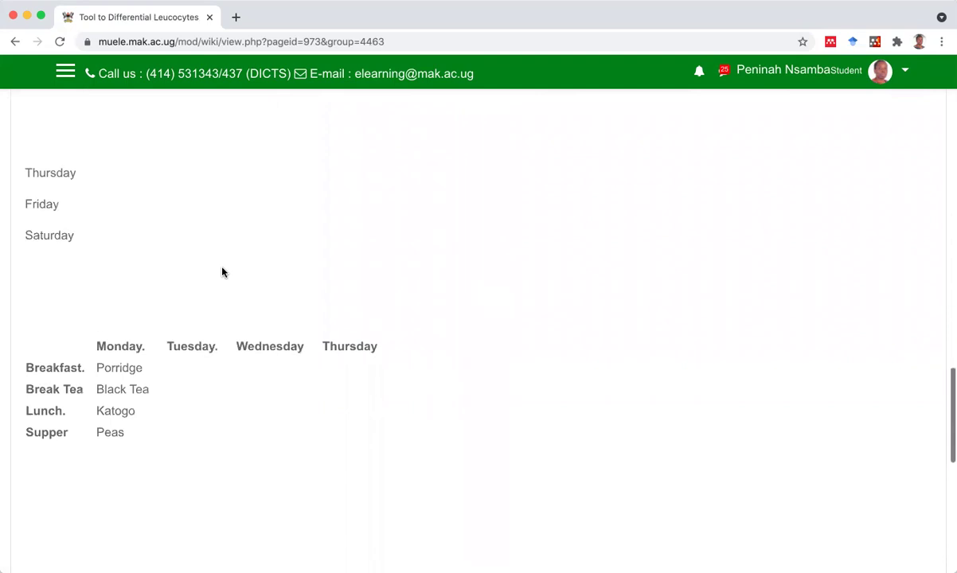
{"action": "scroll", "coordinate": [88, 322], "scroll_direction": "up", "scroll_amount": 8}
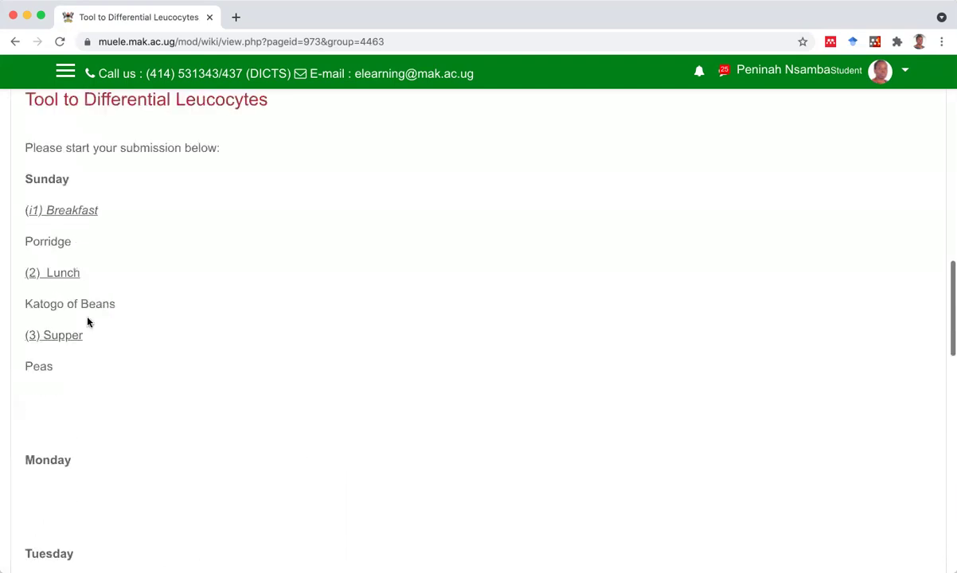
{"action": "scroll", "coordinate": [32, 432], "scroll_direction": "down", "scroll_amount": 6}
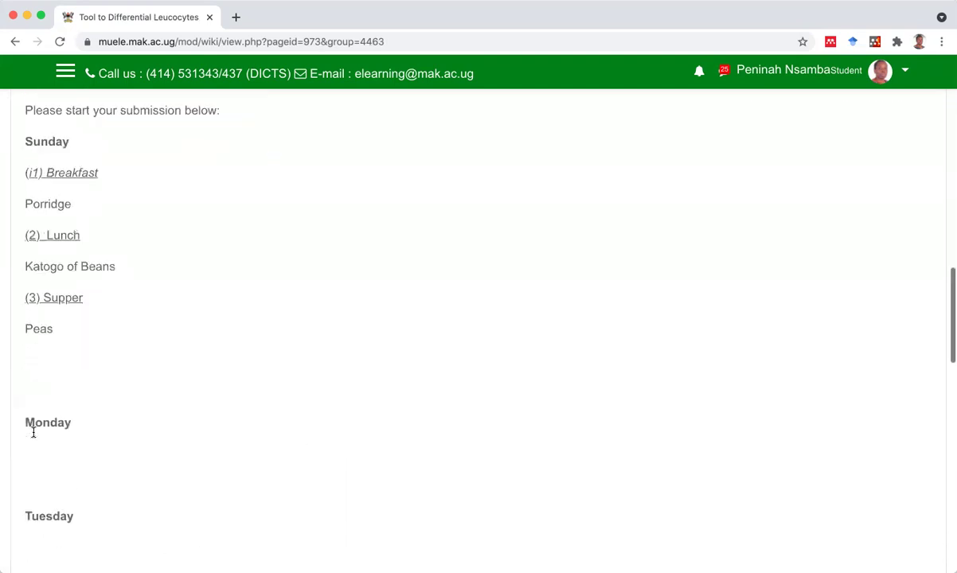
{"action": "scroll", "coordinate": [32, 433], "scroll_direction": "down", "scroll_amount": 2}
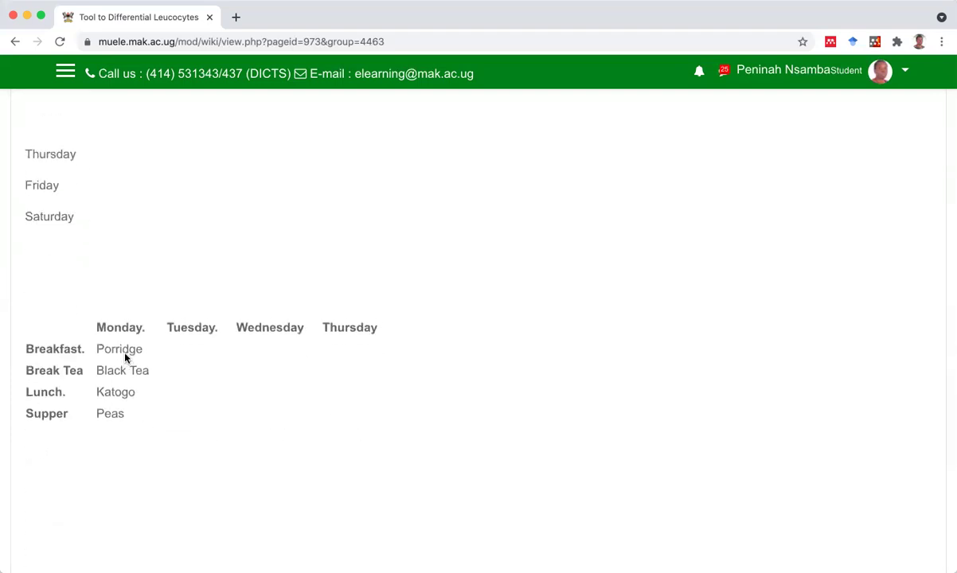
{"action": "scroll", "coordinate": [125, 357], "scroll_direction": "up", "scroll_amount": 10}
{"action": "scroll", "coordinate": [125, 355], "scroll_direction": "up", "scroll_amount": 1}
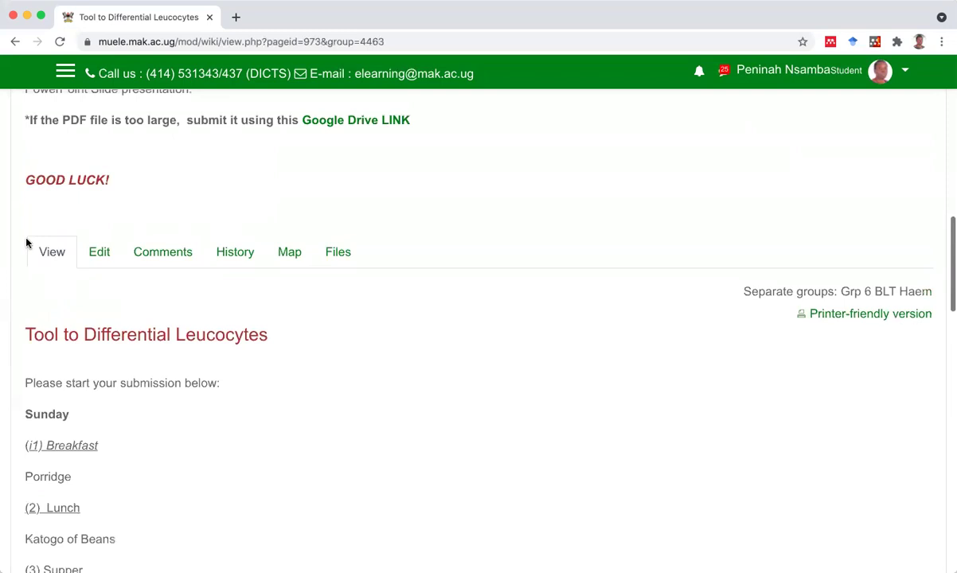
{"action": "scroll", "coordinate": [92, 519], "scroll_direction": "down", "scroll_amount": 3}
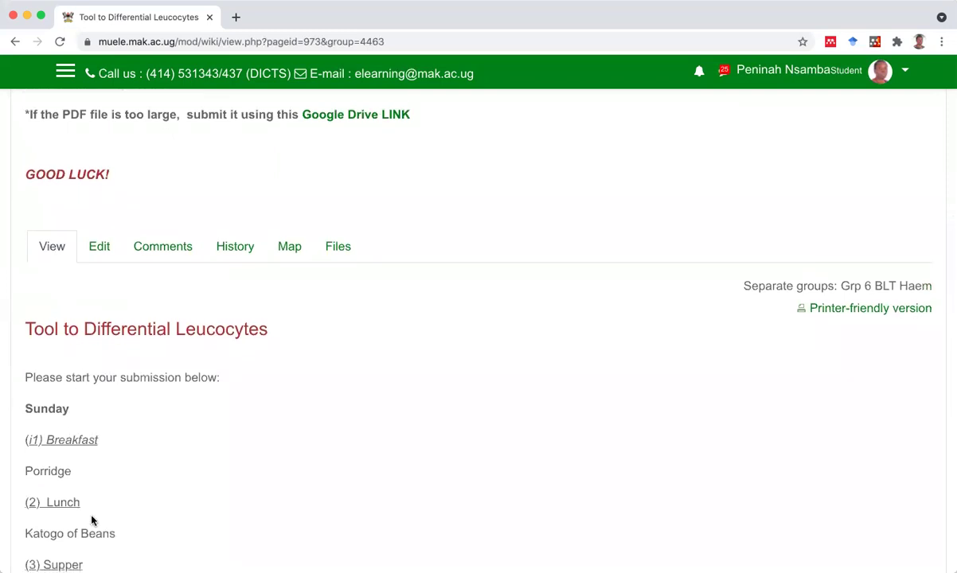
{"action": "scroll", "coordinate": [91, 521], "scroll_direction": "down", "scroll_amount": 5}
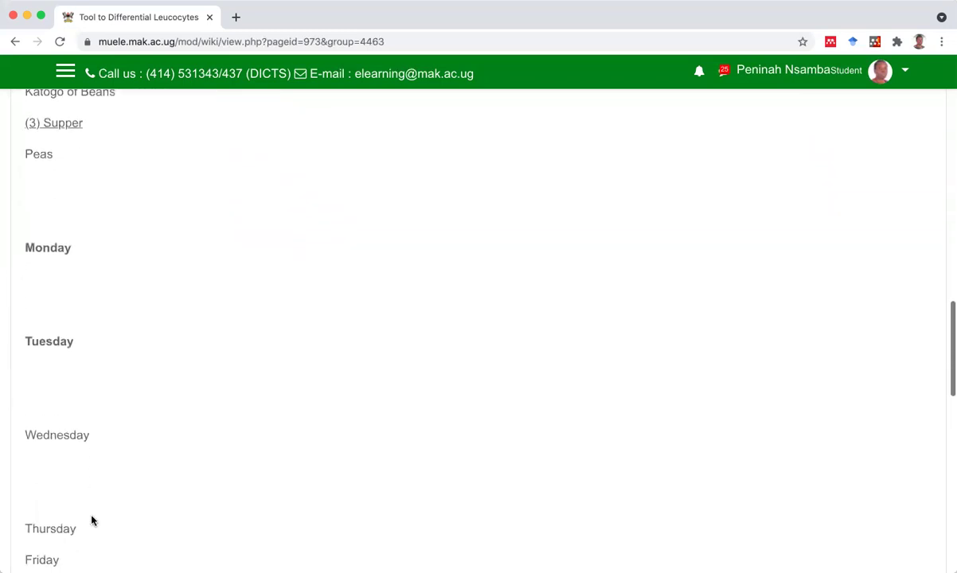
{"action": "scroll", "coordinate": [92, 521], "scroll_direction": "down", "scroll_amount": 2}
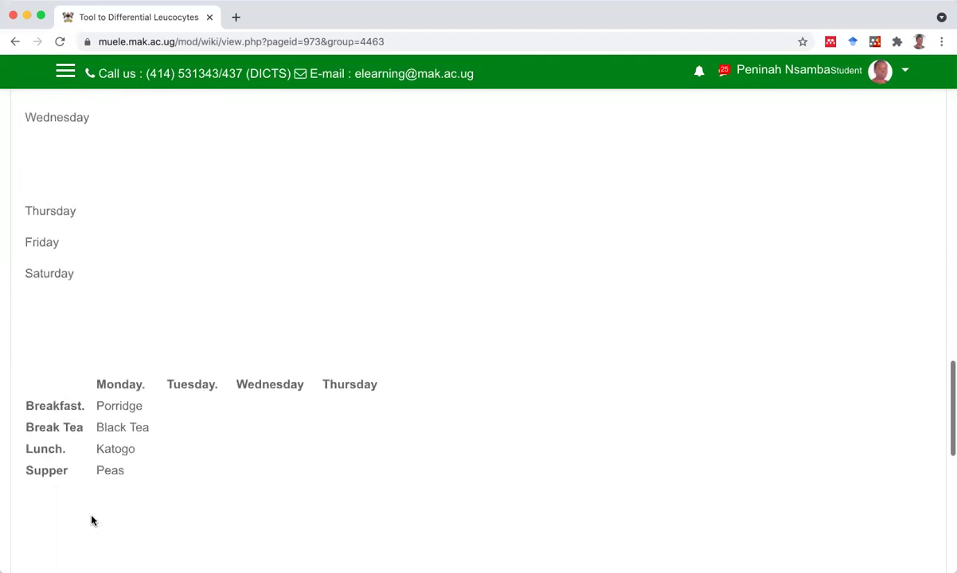
{"action": "scroll", "coordinate": [91, 521], "scroll_direction": "up", "scroll_amount": 6}
{"action": "scroll", "coordinate": [91, 521], "scroll_direction": "up", "scroll_amount": 2}
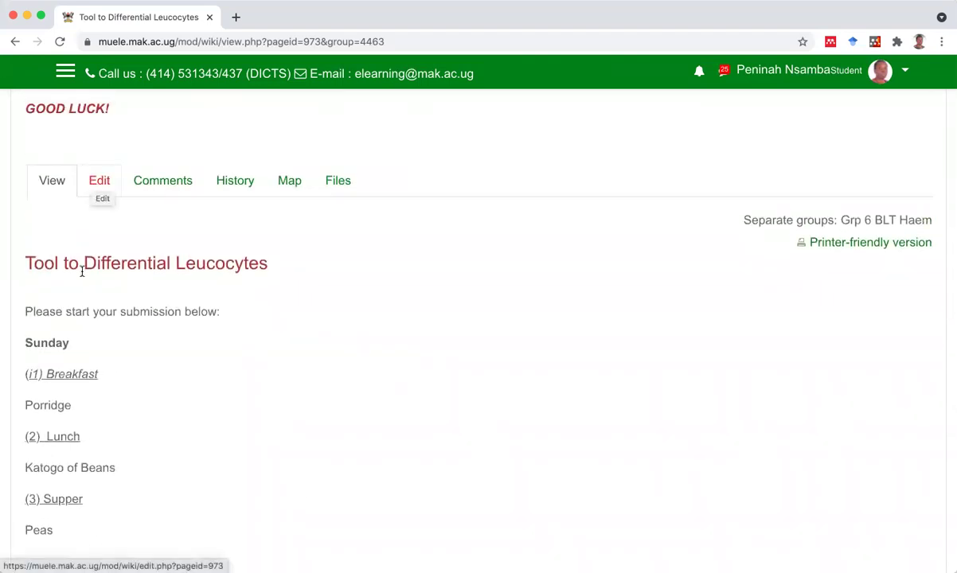
{"action": "scroll", "coordinate": [79, 442], "scroll_direction": "down", "scroll_amount": 5}
{"action": "scroll", "coordinate": [79, 444], "scroll_direction": "down", "scroll_amount": 5}
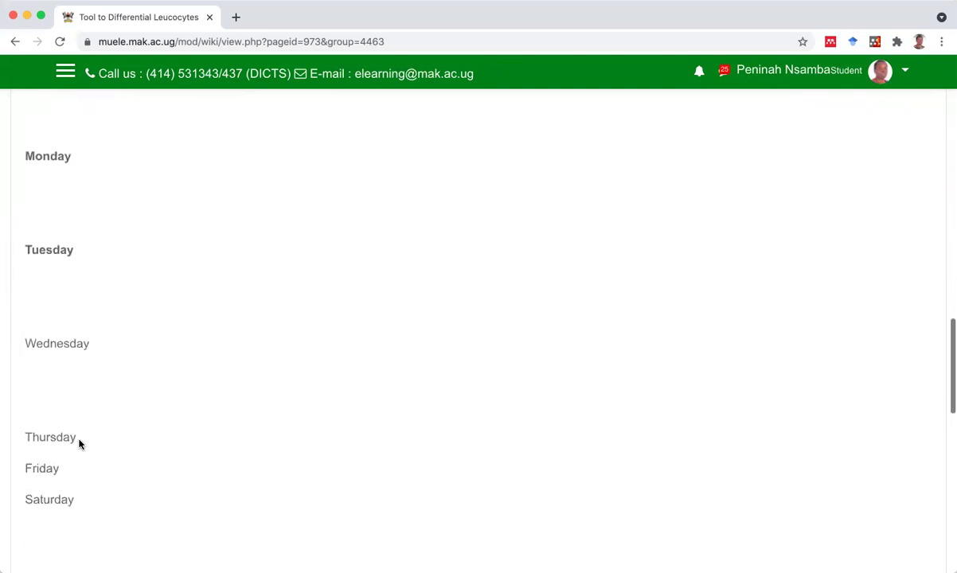
{"action": "scroll", "coordinate": [79, 444], "scroll_direction": "down", "scroll_amount": 2}
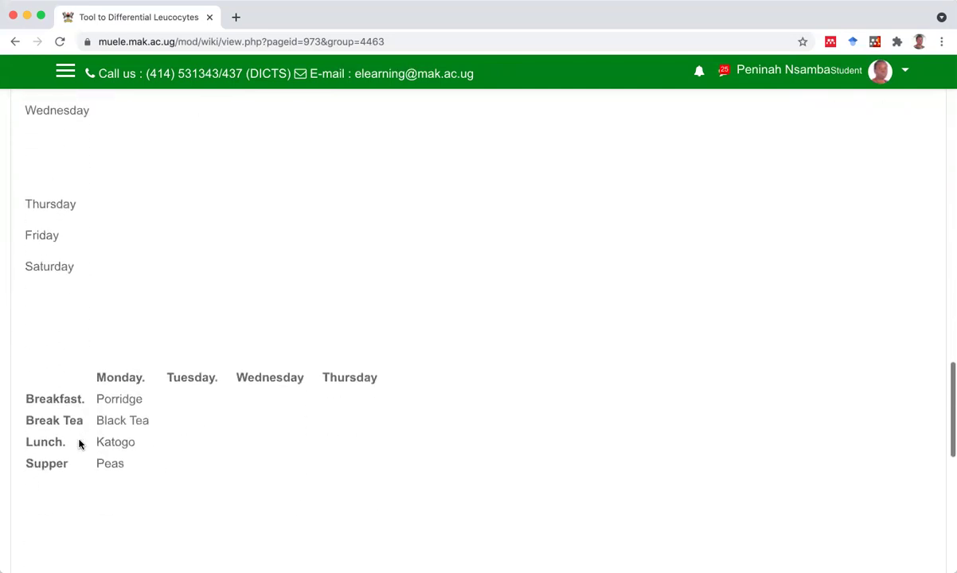
{"action": "scroll", "coordinate": [79, 443], "scroll_direction": "up", "scroll_amount": 15}
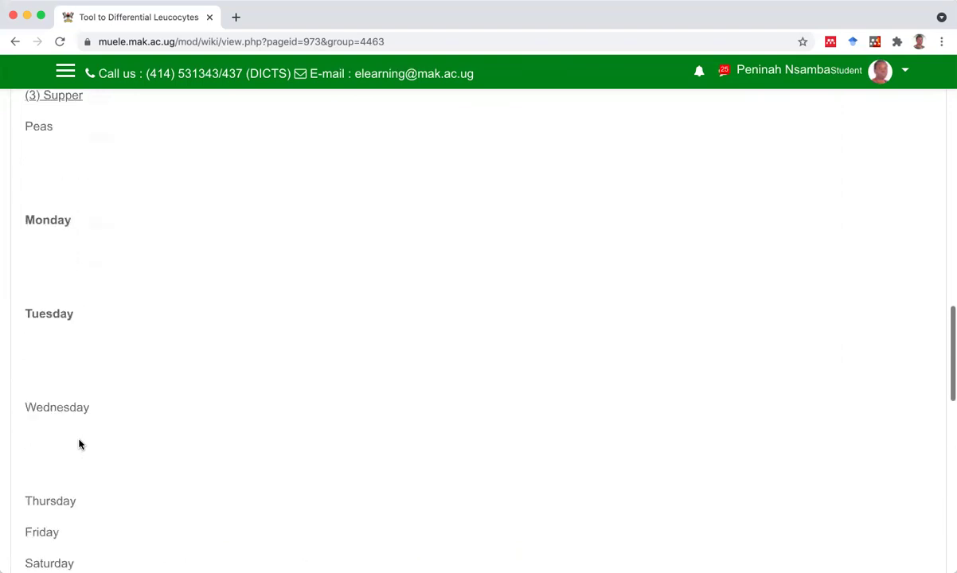
{"action": "scroll", "coordinate": [79, 444], "scroll_direction": "up", "scroll_amount": 3}
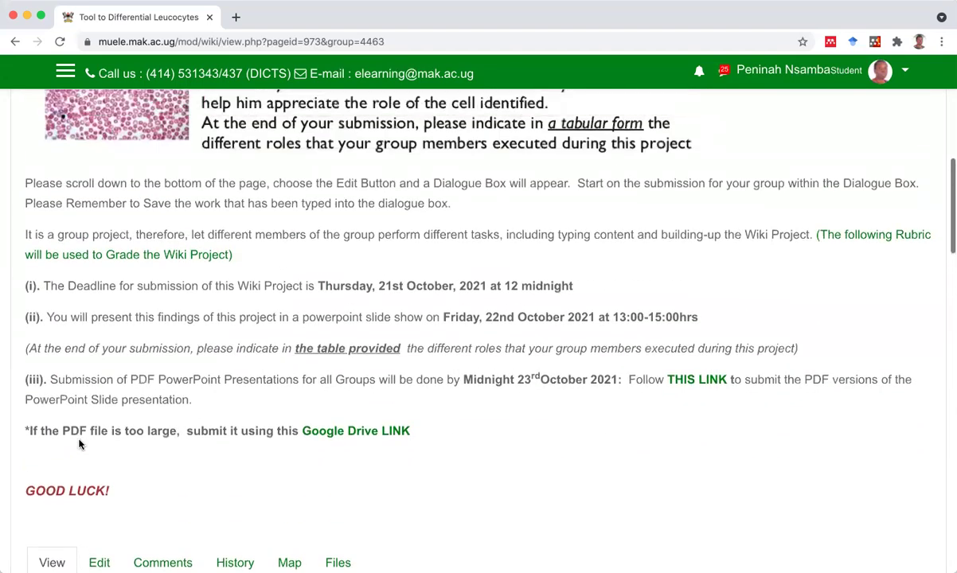
{"action": "scroll", "coordinate": [78, 443], "scroll_direction": "up", "scroll_amount": 1}
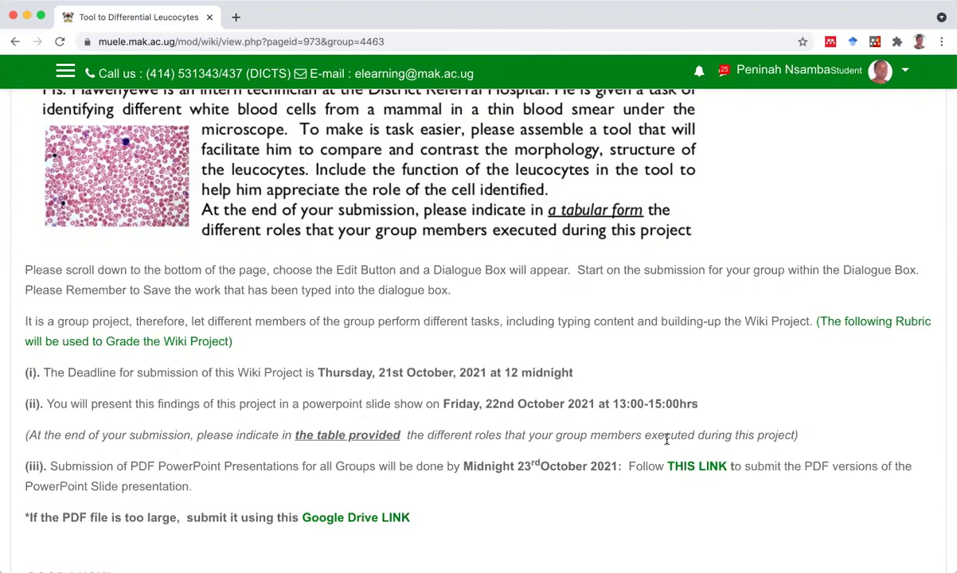
{"action": "scroll", "coordinate": [667, 439], "scroll_direction": "down", "scroll_amount": 1}
{"action": "scroll", "coordinate": [349, 552], "scroll_direction": "down", "scroll_amount": 2}
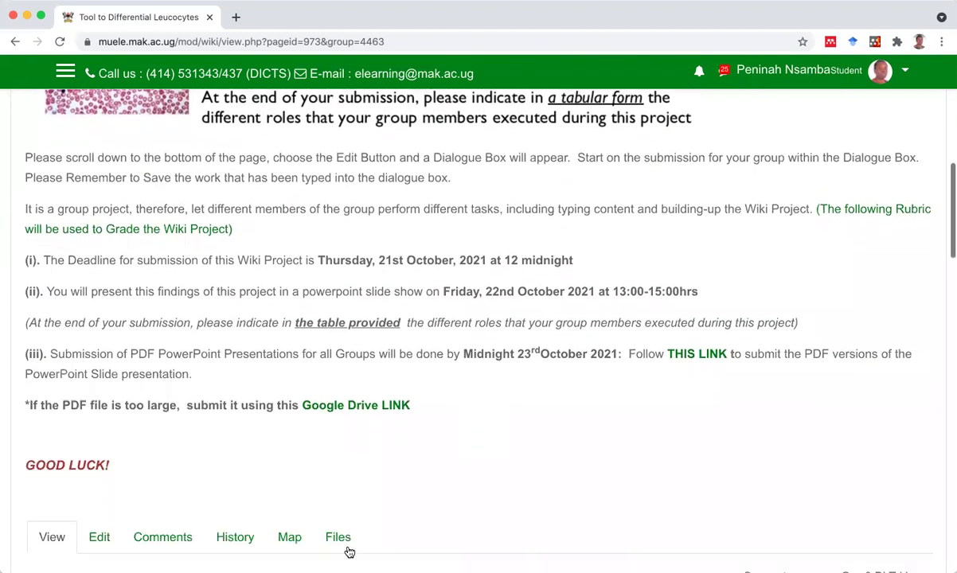
{"action": "scroll", "coordinate": [349, 552], "scroll_direction": "down", "scroll_amount": 15}
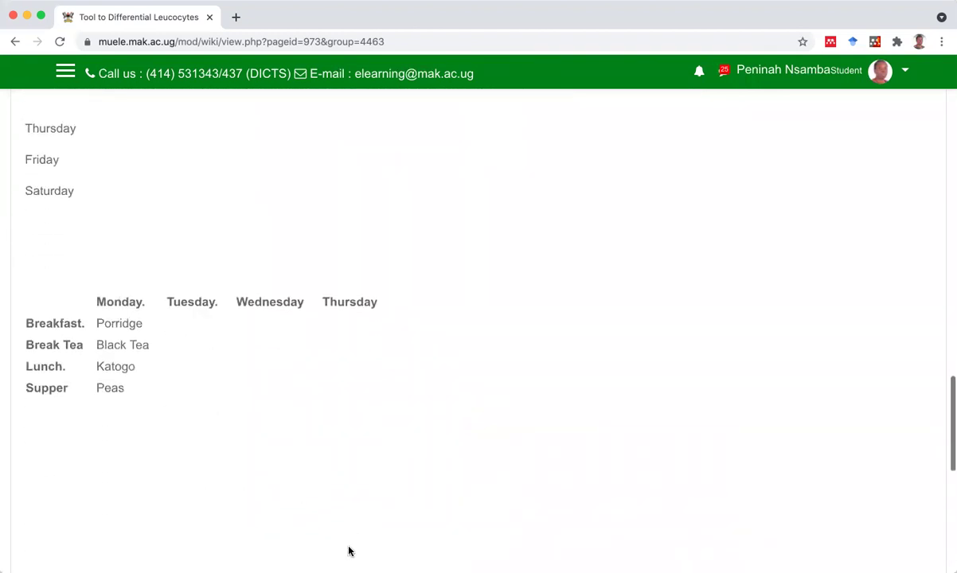
{"action": "scroll", "coordinate": [349, 552], "scroll_direction": "down", "scroll_amount": 5}
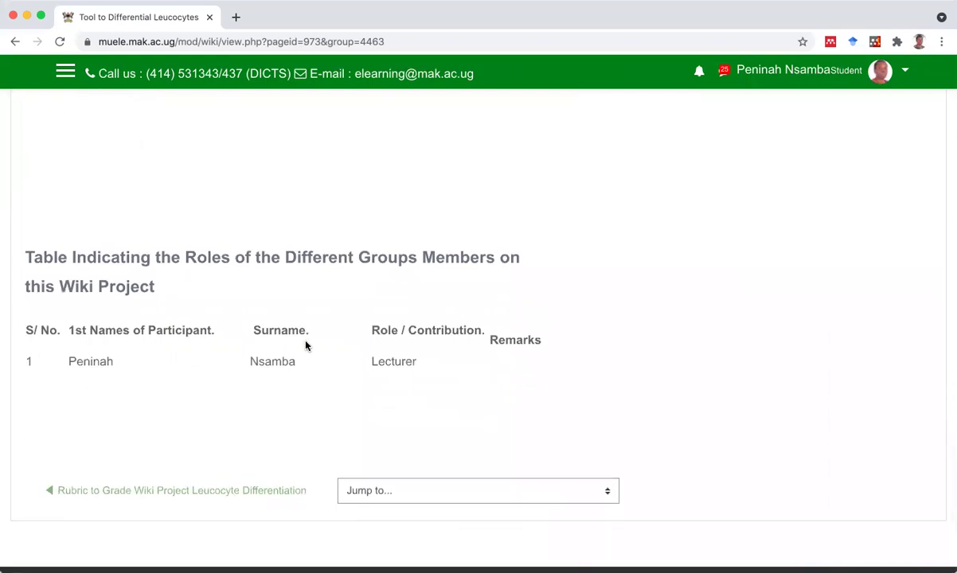
{"action": "scroll", "coordinate": [306, 347], "scroll_direction": "up", "scroll_amount": 4}
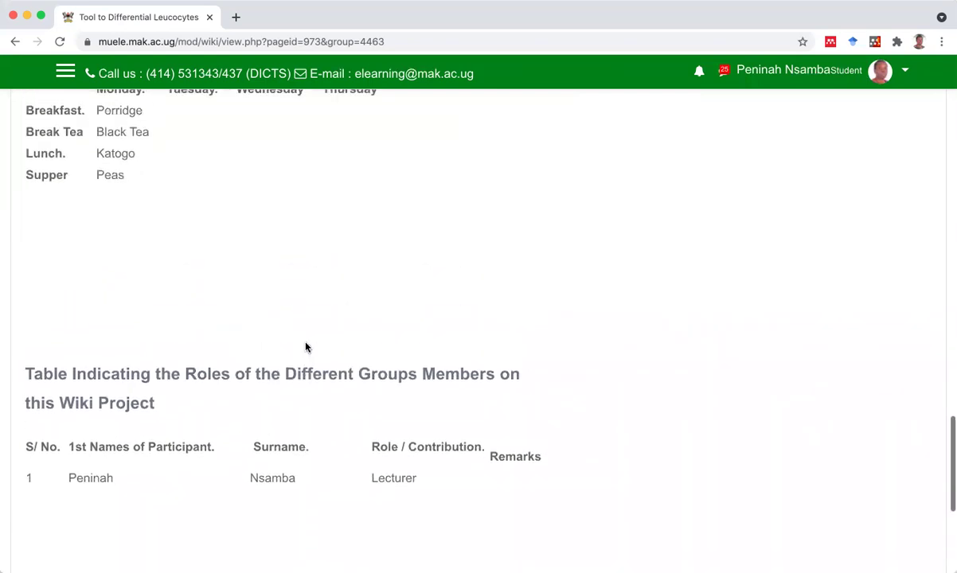
{"action": "scroll", "coordinate": [306, 347], "scroll_direction": "up", "scroll_amount": 12}
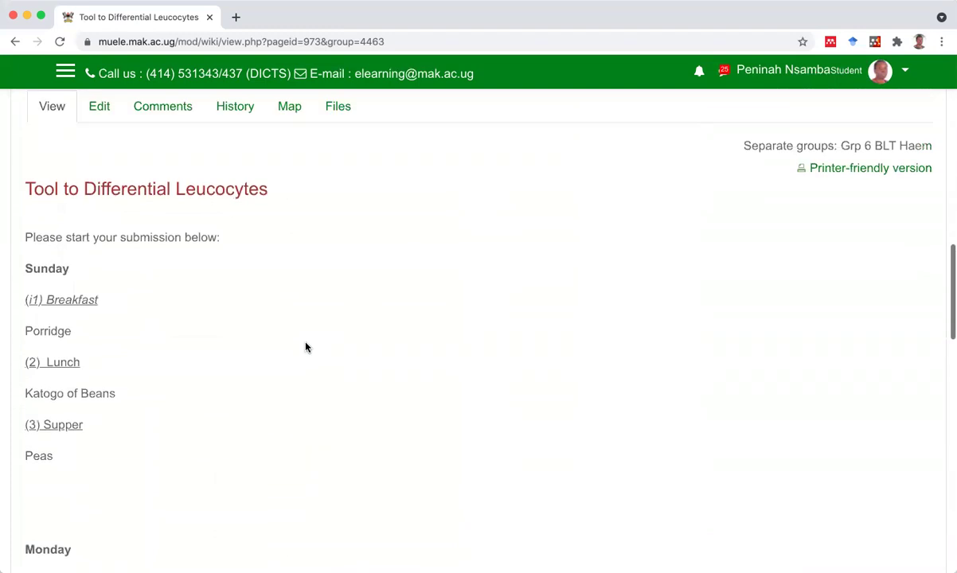
Reopen the wiki page in the editor and scroll down to the roles table.
{"action": "left_click", "coordinate": [94, 193]}
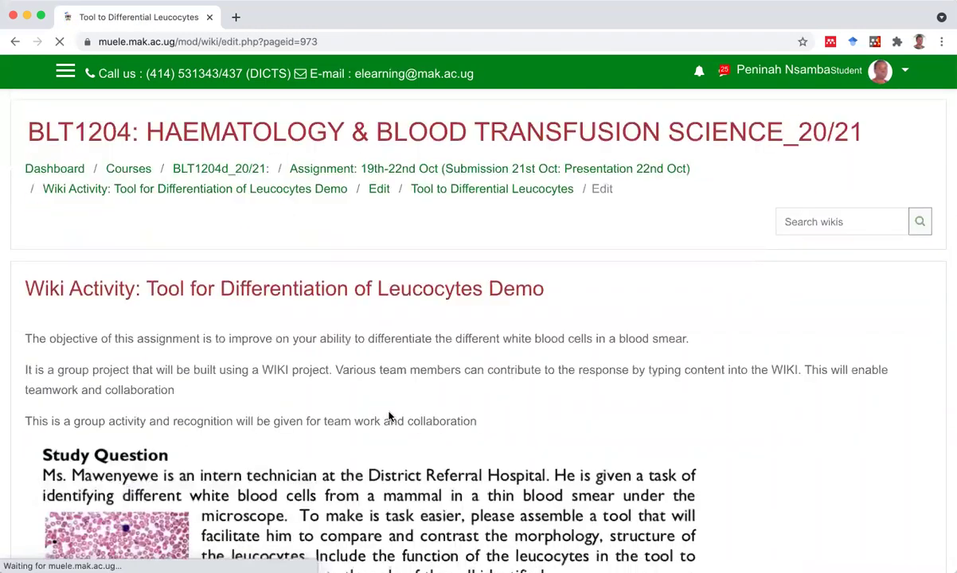
{"action": "scroll", "coordinate": [389, 415], "scroll_direction": "down", "scroll_amount": 15}
{"action": "scroll", "coordinate": [379, 235], "scroll_direction": "down", "scroll_amount": 10}
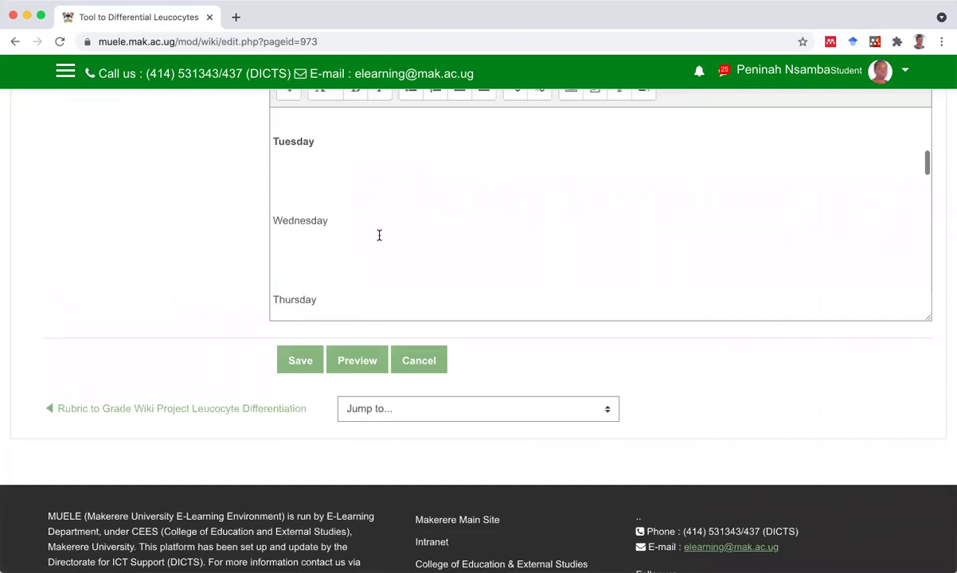
{"action": "scroll", "coordinate": [379, 235], "scroll_direction": "down", "scroll_amount": 5}
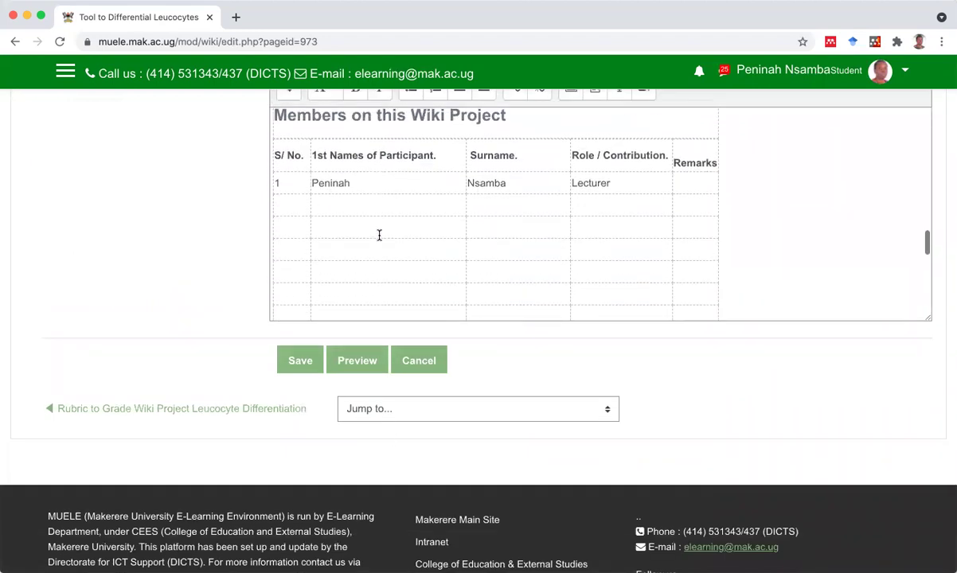
Fill roles-table row 2 with number 2, the second member's first name and 'Created meals'.
{"action": "left_click", "coordinate": [297, 178]}
{"action": "type", "text": "2"}
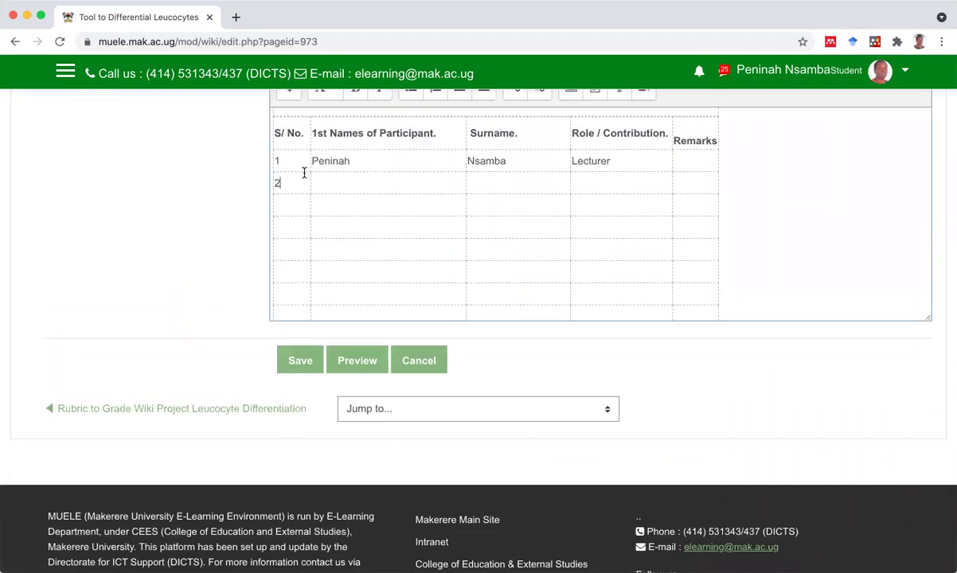
{"action": "left_click", "coordinate": [333, 181]}
{"action": "left_click", "coordinate": [334, 181]}
{"action": "type", "text": "D"}
{"action": "type", "text": "on"}
{"action": "left_click", "coordinate": [589, 182]}
{"action": "type", "text": "Created meals"}
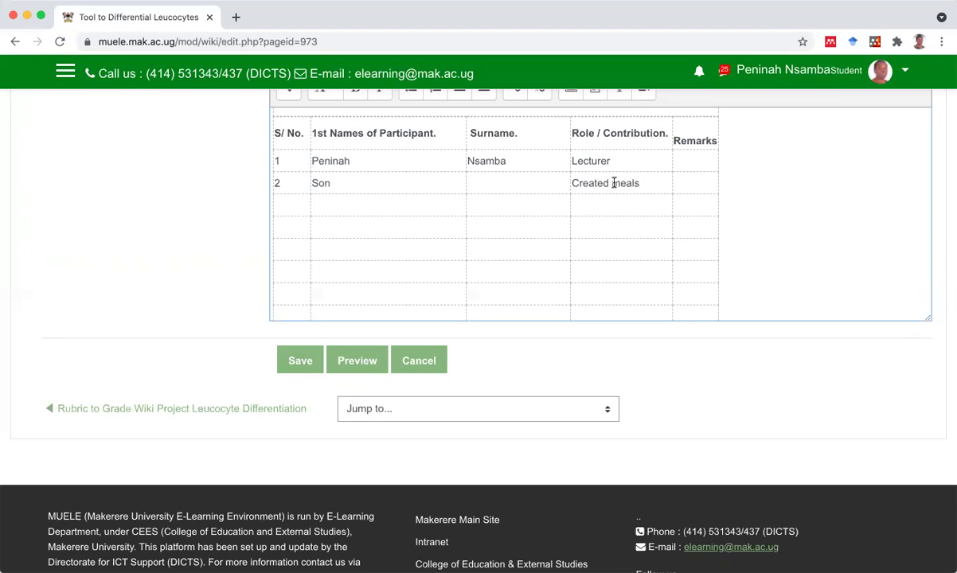
Reword row 2's contribution to 'Listed meals under different headings', correcting the spelling.
{"action": "left_click", "coordinate": [614, 183]}
{"action": "key", "text": "BackSpace"}
{"action": "key", "text": "BackSpace"}
{"action": "key", "text": "BackSpace"}
{"action": "key", "text": "BackSpace"}
{"action": "key", "text": "BackSpace"}
{"action": "key", "text": "BackSpace"}
{"action": "key", "text": "BackSpace"}
{"action": "key", "text": "BackSpace"}
{"action": "type", "text": "Listed meals under diffeent"}
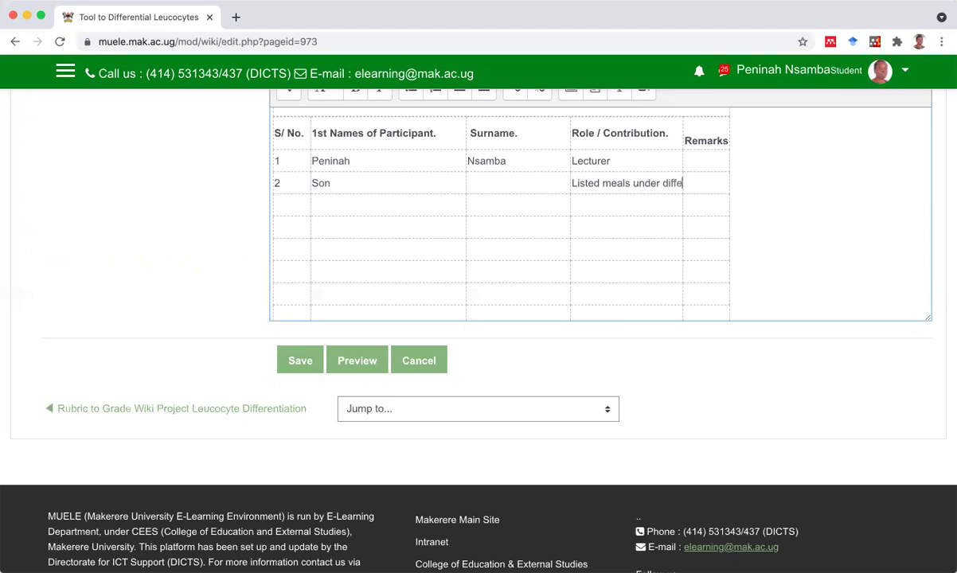
{"action": "key", "text": "BackSpace"}
{"action": "key", "text": "BackSpace"}
{"action": "key", "text": "BackSpace"}
{"action": "key", "text": "BackSpace"}
{"action": "key", "text": "BackSpace"}
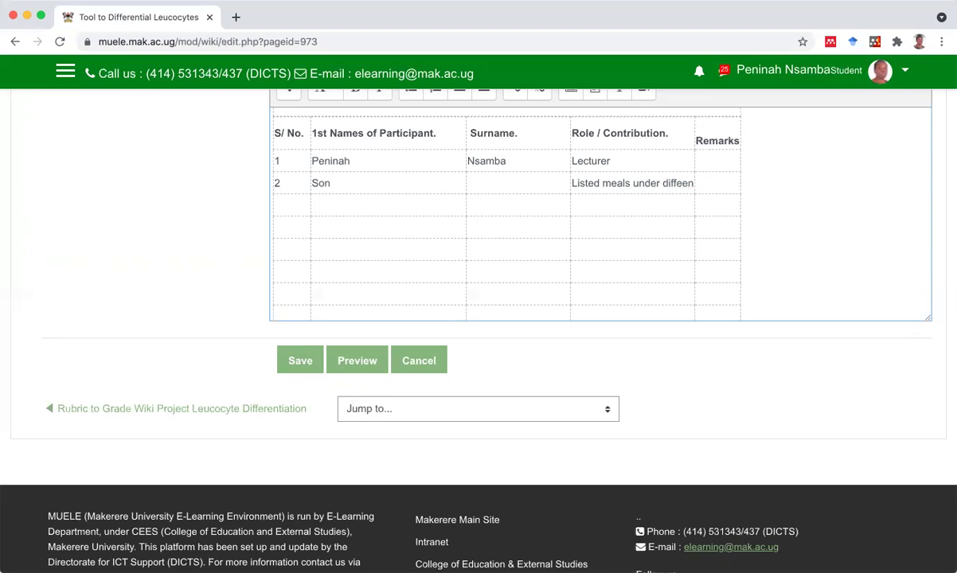
{"action": "type", "text": "irent g"}
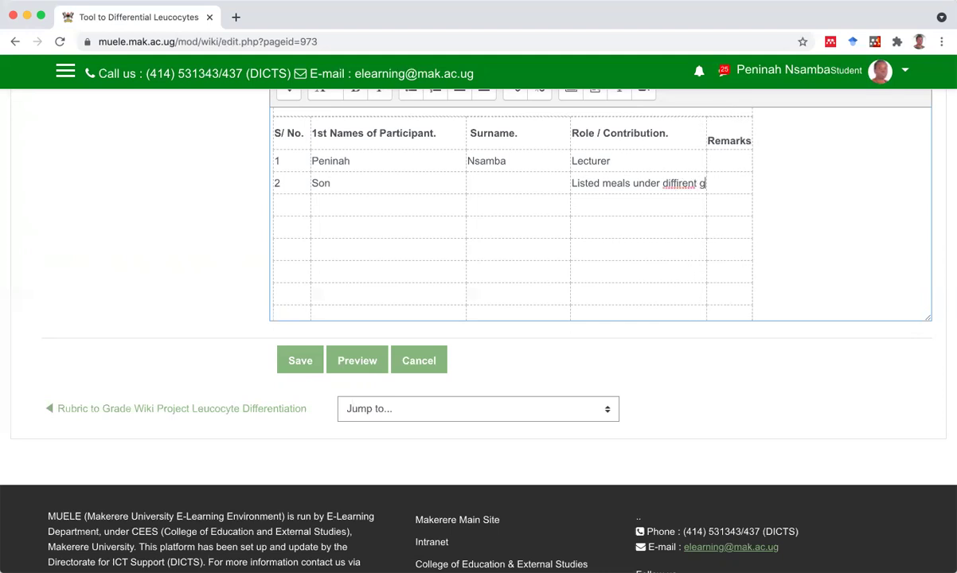
{"action": "key", "text": "BackSpace"}
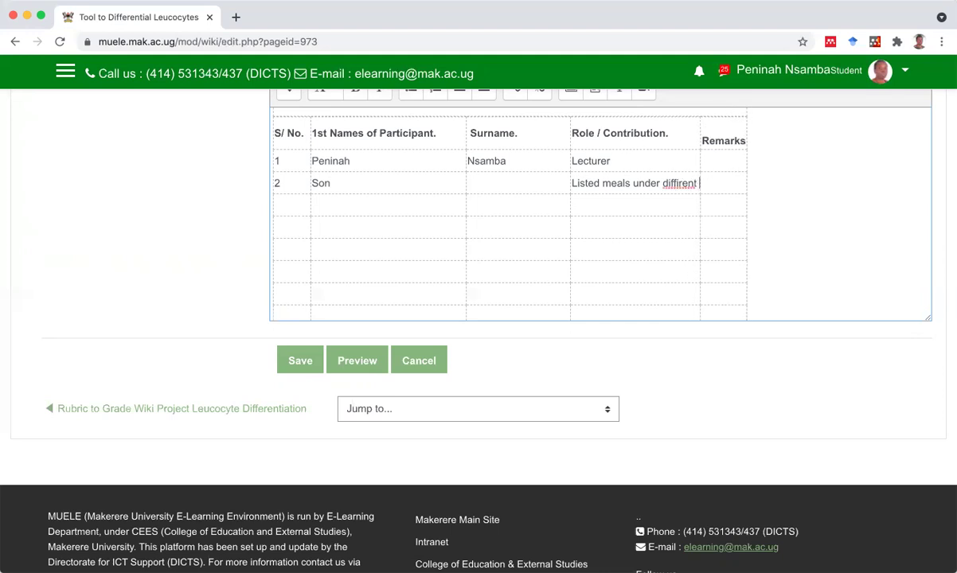
{"action": "type", "text": "headding"}
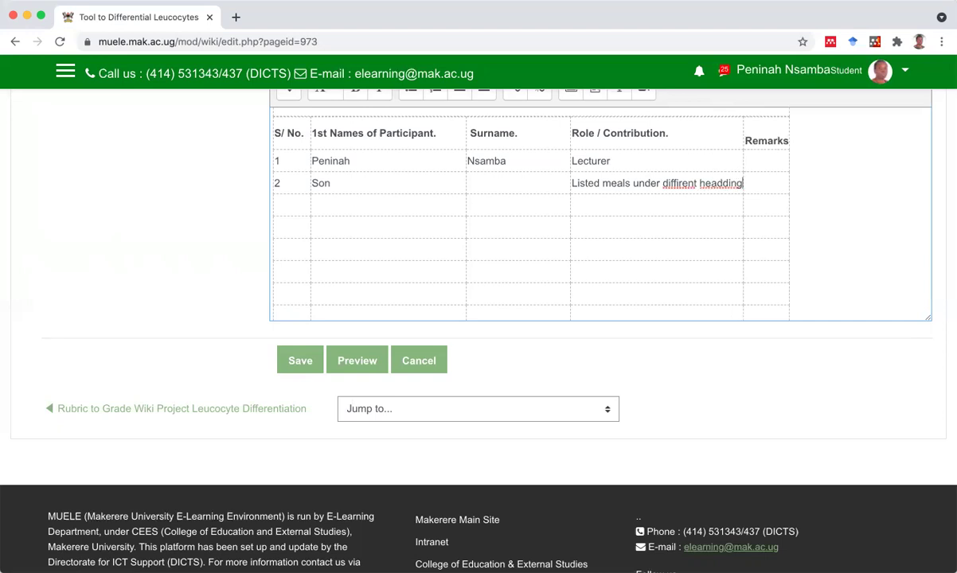
{"action": "type", "text": "s"}
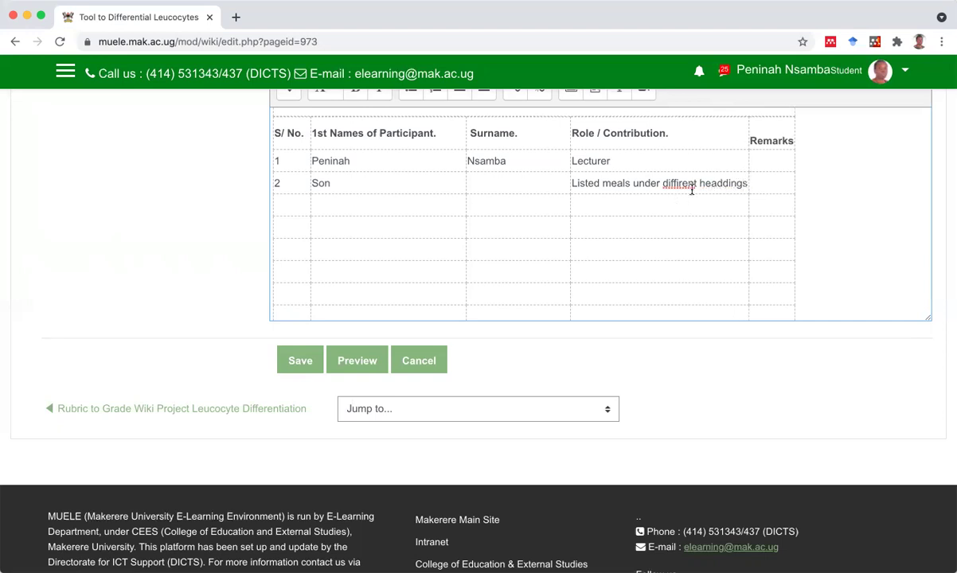
{"action": "left_click", "coordinate": [722, 181]}
{"action": "key", "text": "BackSpace"}
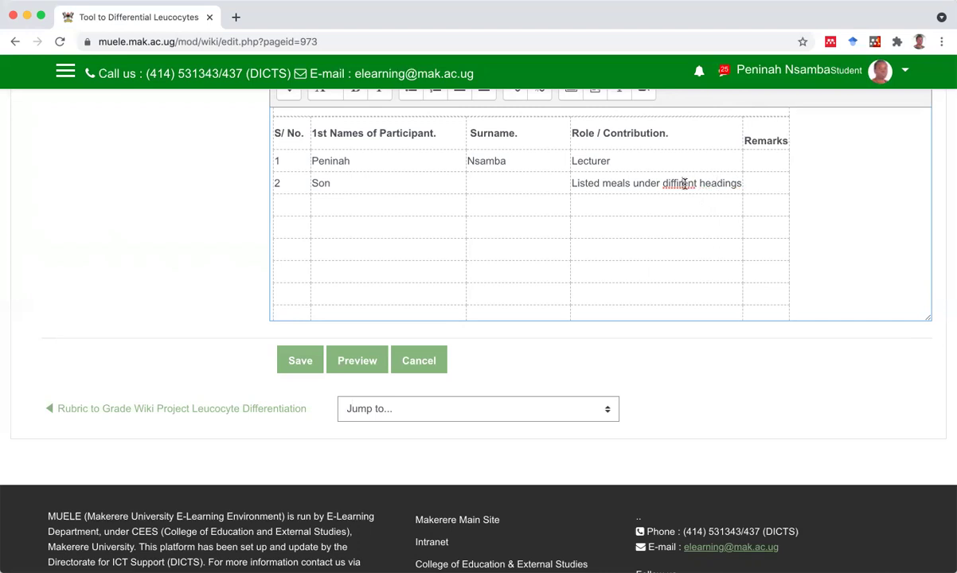
{"action": "right_click", "coordinate": [685, 184]}
{"action": "left_click", "coordinate": [704, 192]}
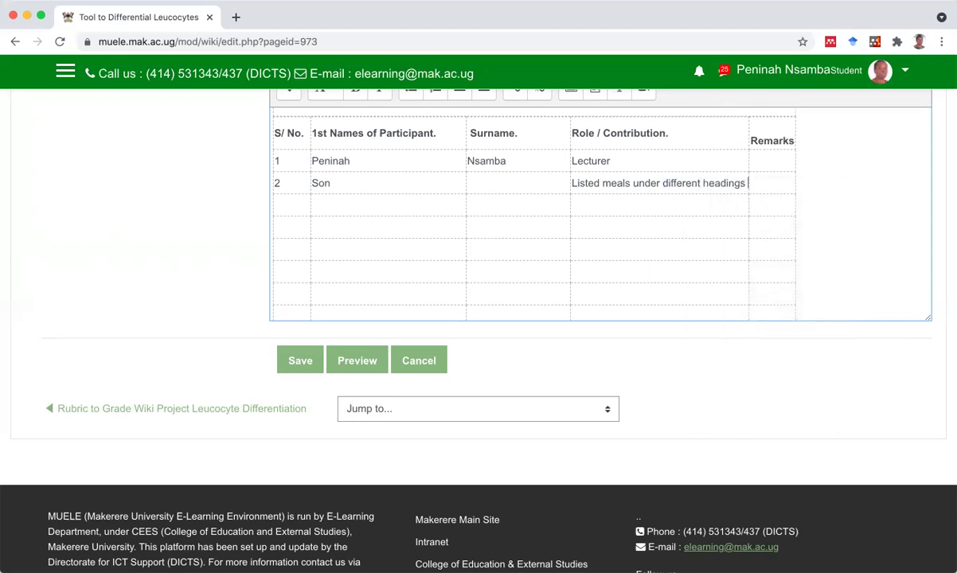
Add a second line 'Type-setting for the heading in bold and italics' to row 2's role.
{"action": "key", "text": "Return"}
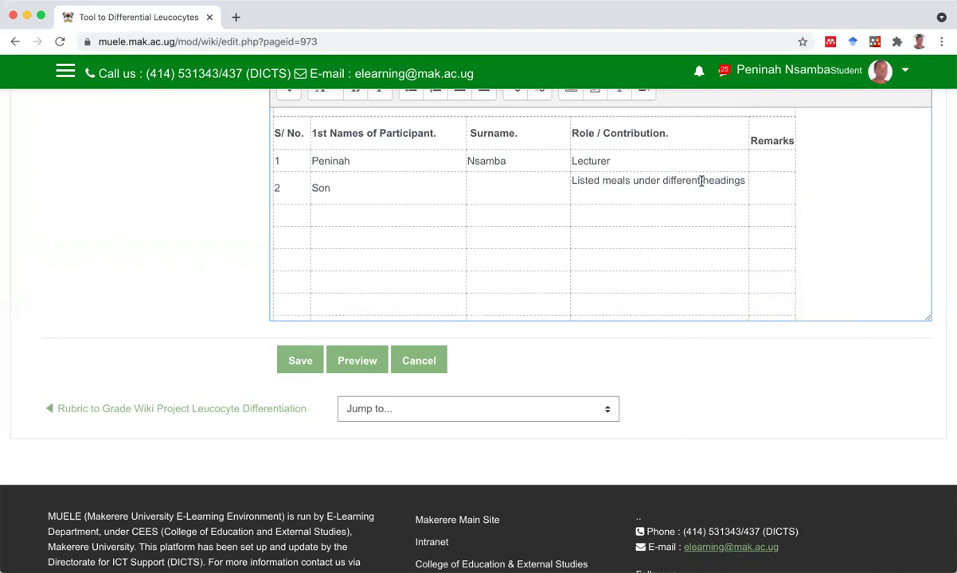
{"action": "type", "text": "Type setted the headding"}
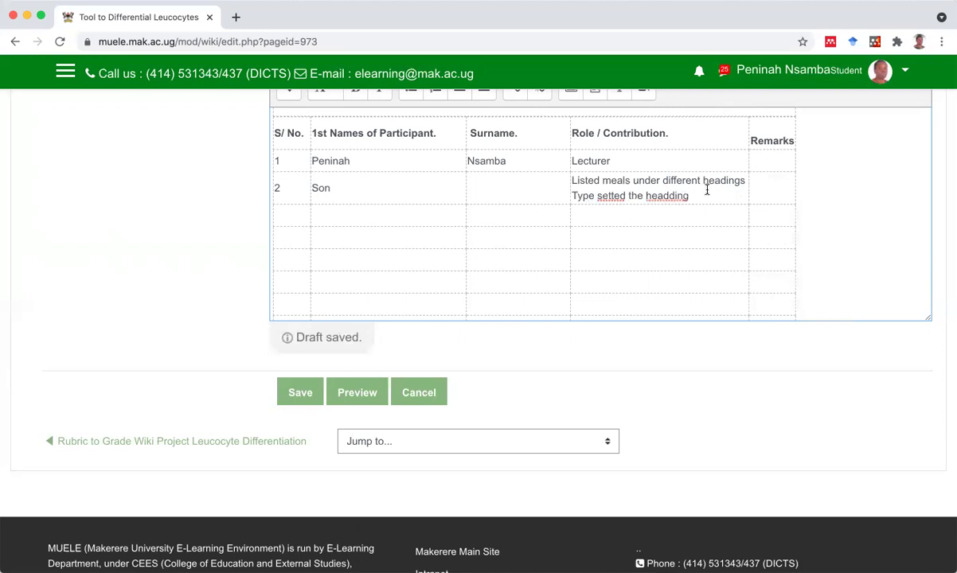
{"action": "left_click", "coordinate": [669, 195]}
{"action": "key", "text": "BackSpace"}
{"action": "left_click", "coordinate": [598, 196]}
{"action": "key", "text": "BackSpace"}
{"action": "type", "text": "-"}
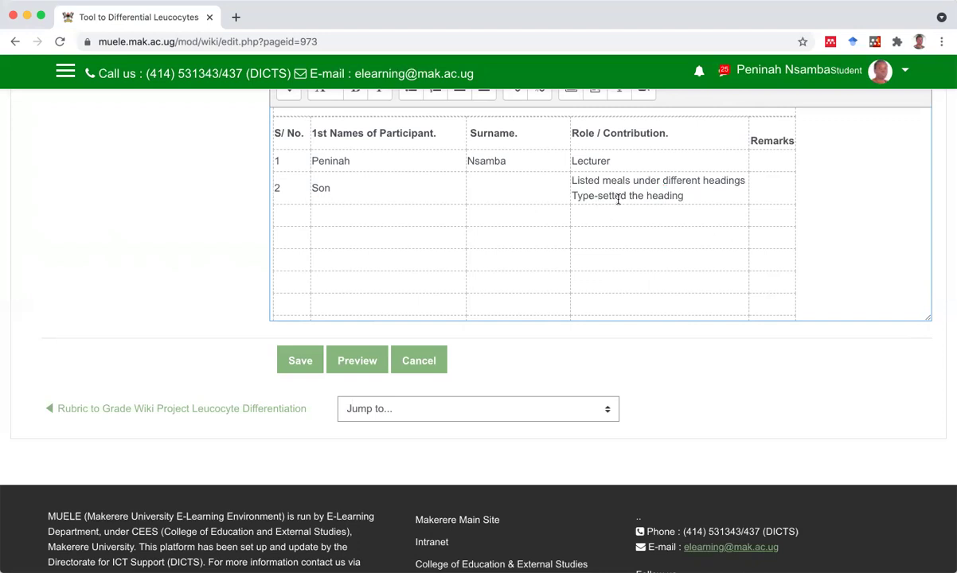
{"action": "left_click", "coordinate": [628, 196]}
{"action": "key", "text": "BackSpace"}
{"action": "key", "text": "BackSpace"}
{"action": "type", "text": "ing for"}
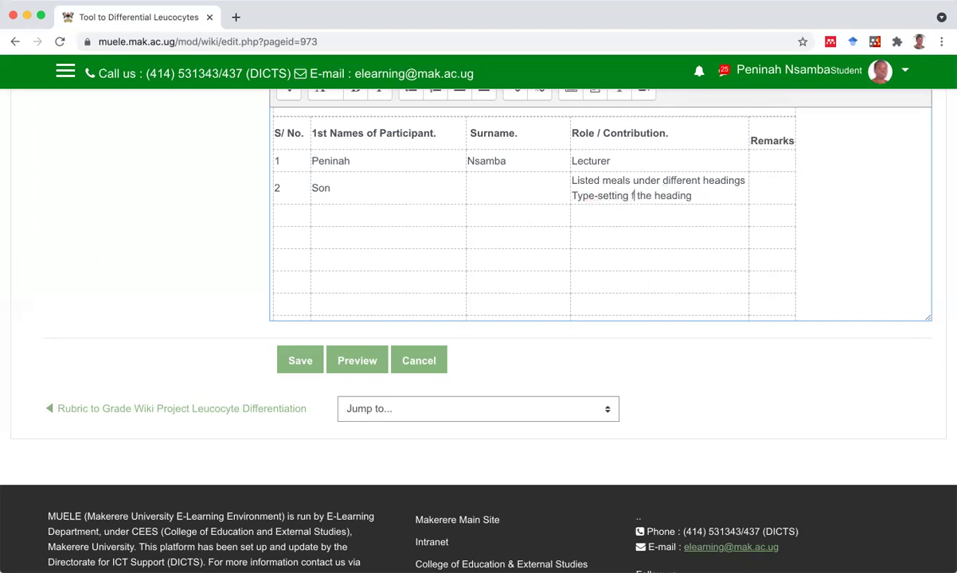
{"action": "left_click", "coordinate": [706, 196]}
{"action": "type", "text": "in bold and "}
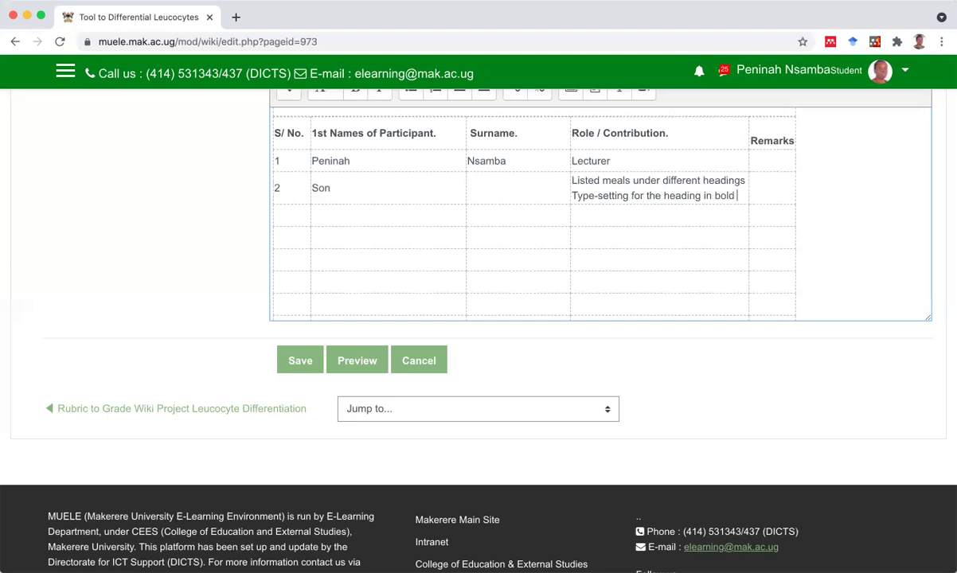
{"action": "type", "text": "italics"}
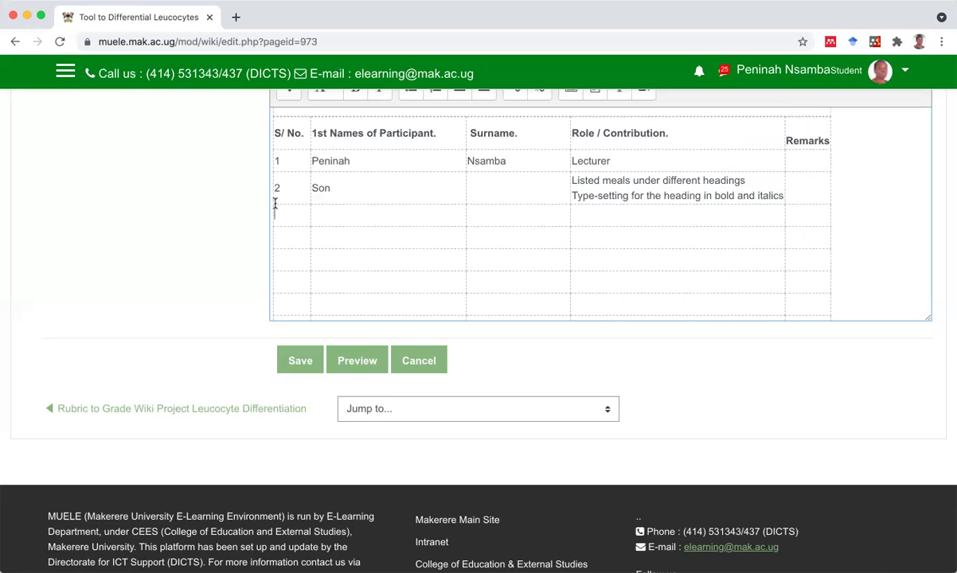
{"action": "type", "text": "3"}
Fill row 3 with the third member's first name and 'Created a table format for the meals', fixing the name's spelling.
{"action": "left_click", "coordinate": [326, 195]}
{"action": "type", "text": "Daugther"}
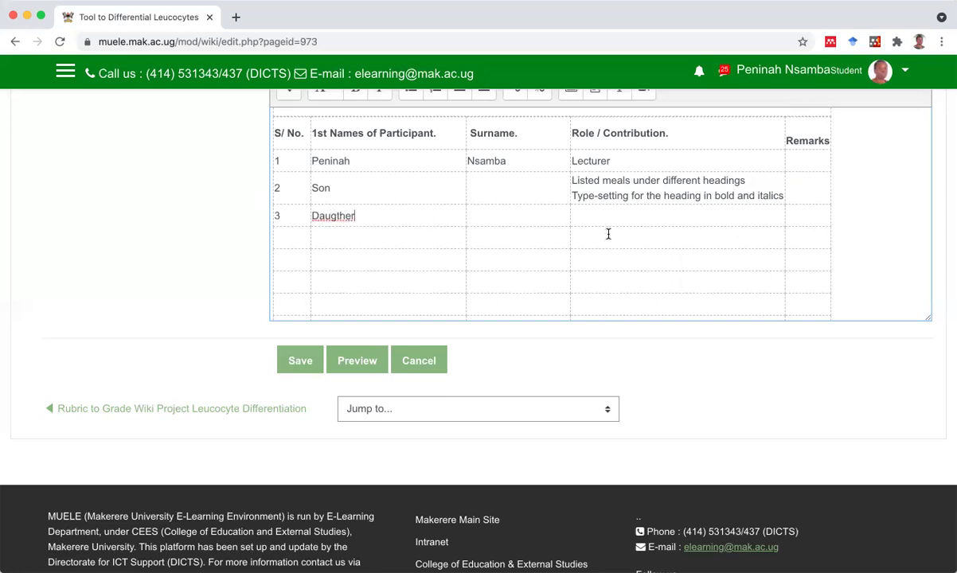
{"action": "left_click", "coordinate": [608, 220]}
{"action": "type", "text": "Created a tea"}
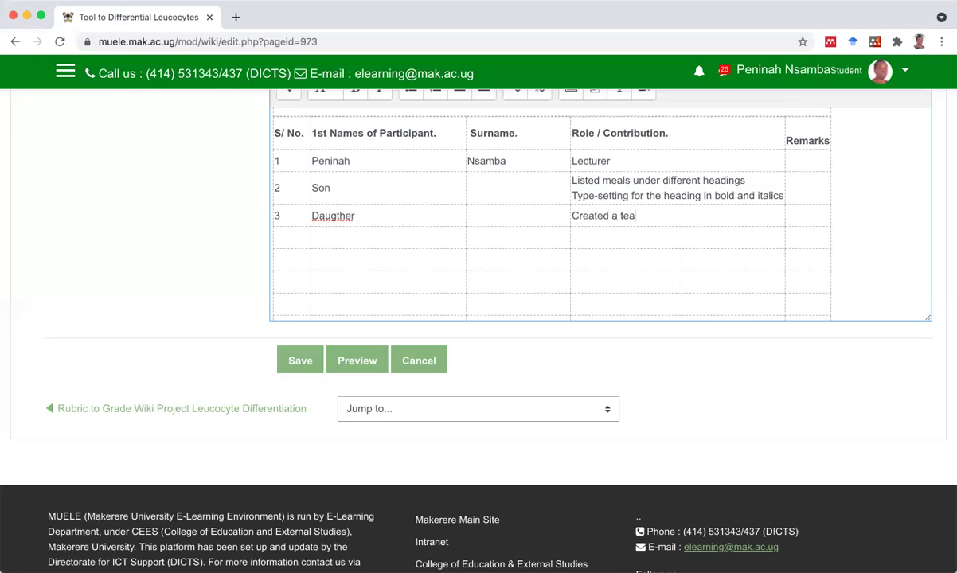
{"action": "type", "text": "ble"}
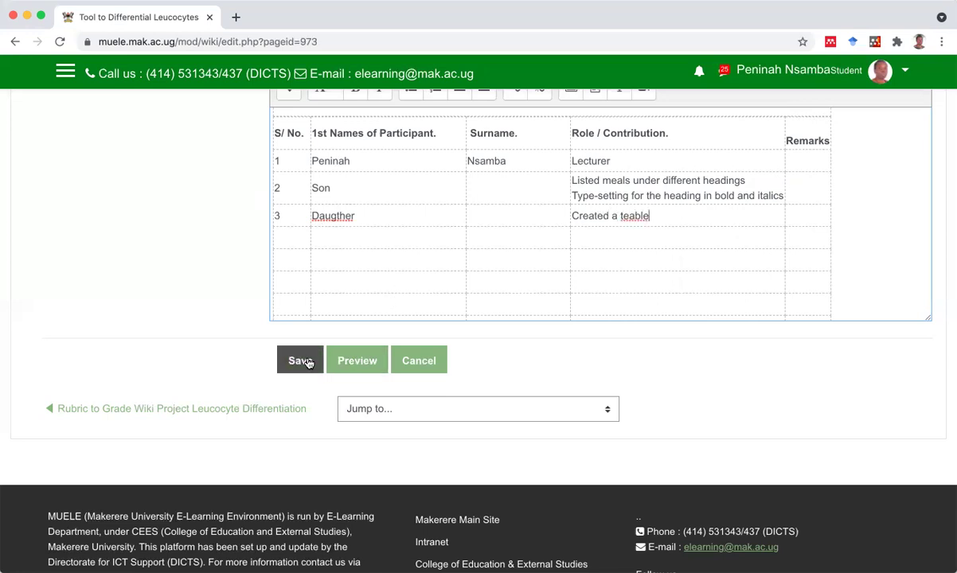
{"action": "key", "text": "BackSpace"}
{"action": "key", "text": "BackSpace"}
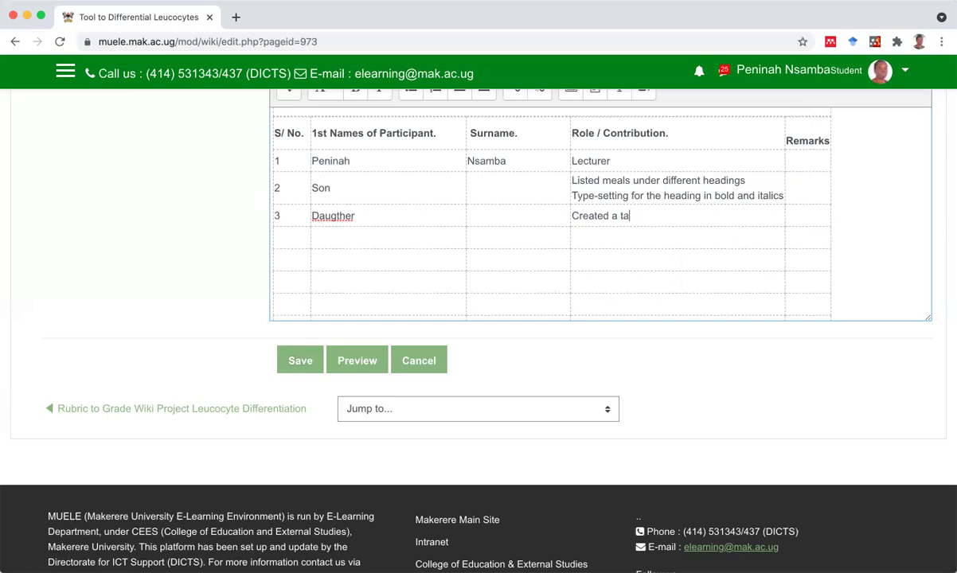
{"action": "type", "text": "ble format"}
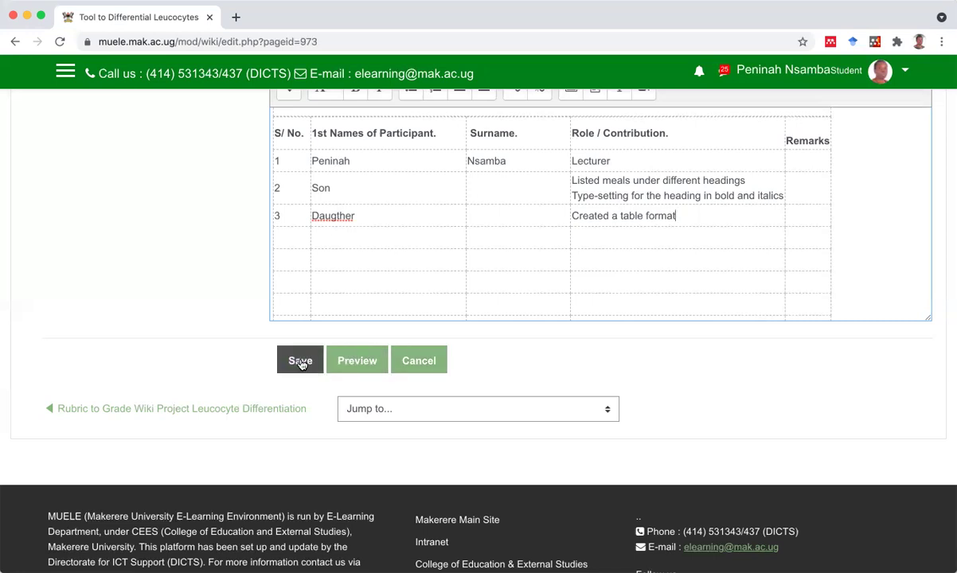
{"action": "type", "text": " for the meals"}
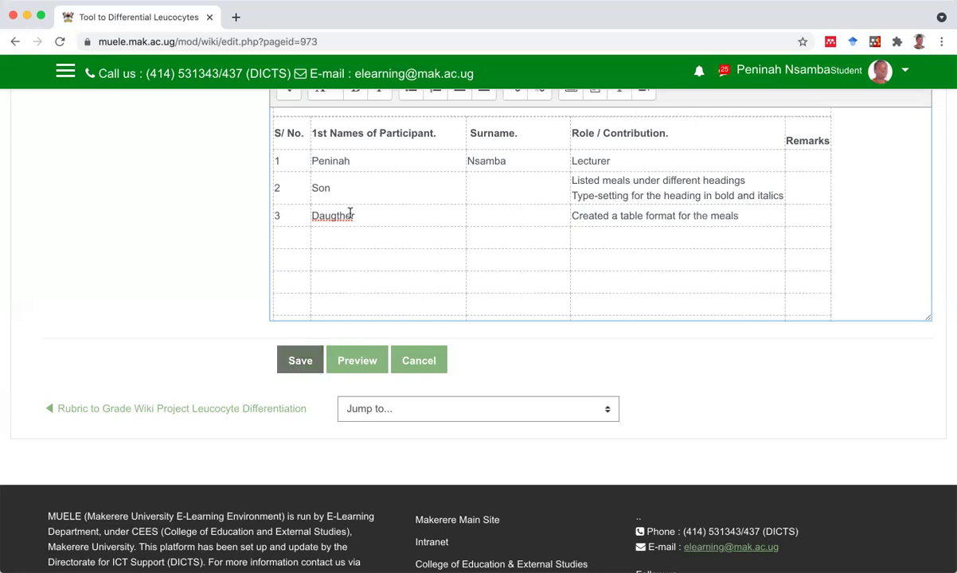
{"action": "left_click", "coordinate": [326, 233]}
{"action": "right_click", "coordinate": [333, 216]}
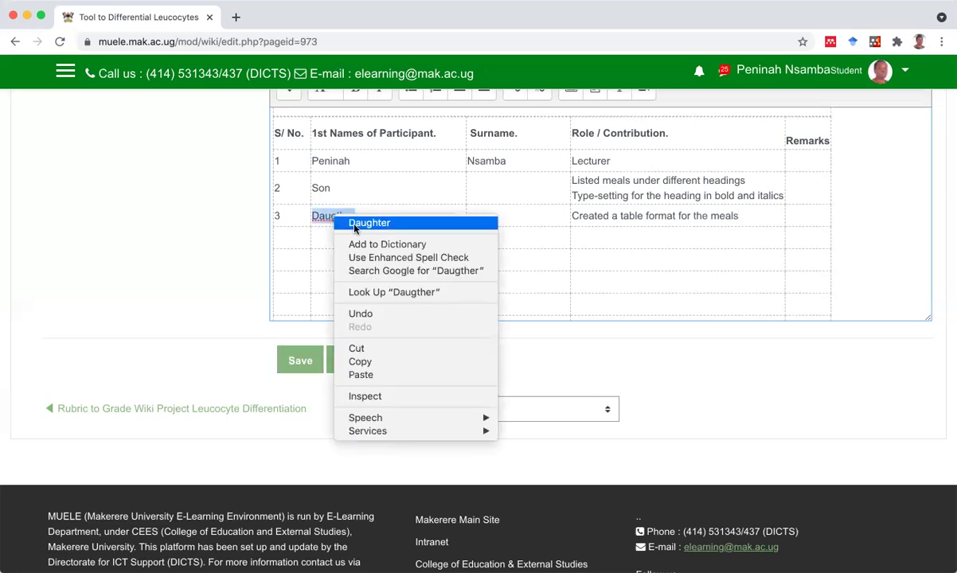
{"action": "left_click", "coordinate": [355, 220]}
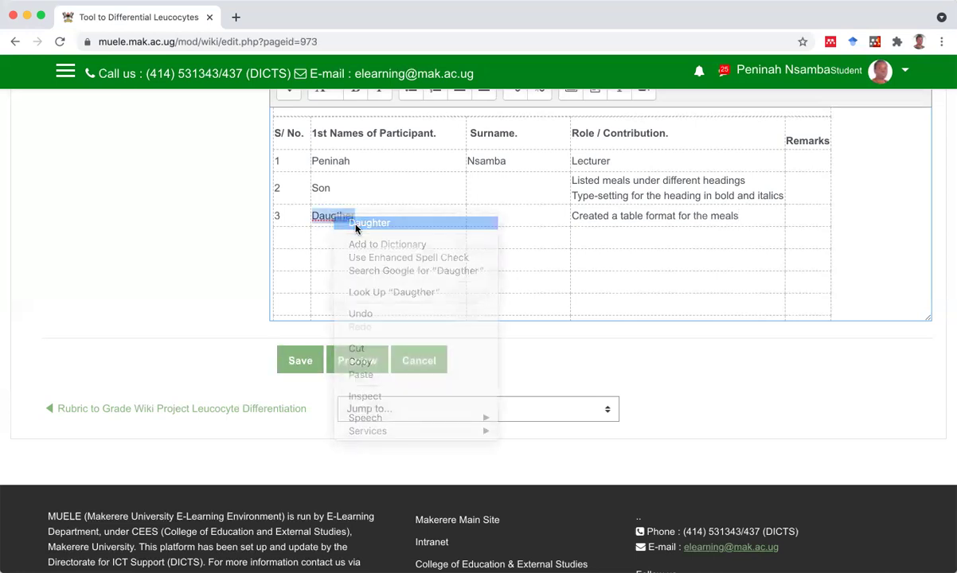
Save the wiki page and scroll through the published meal plan, meals table and three-row roles table.
{"action": "left_click", "coordinate": [315, 364]}
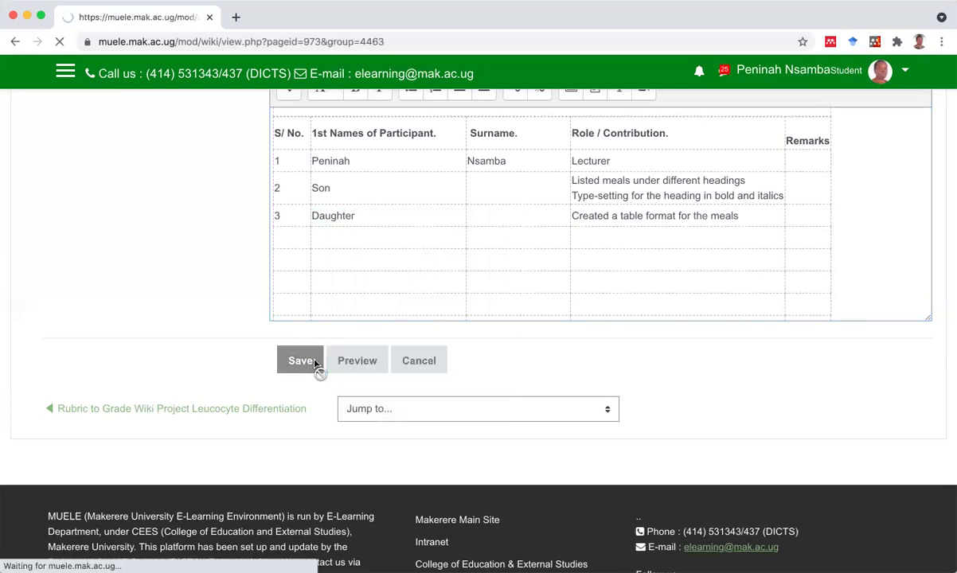
{"action": "scroll", "coordinate": [316, 365], "scroll_direction": "down", "scroll_amount": 5}
{"action": "scroll", "coordinate": [315, 365], "scroll_direction": "down", "scroll_amount": 10}
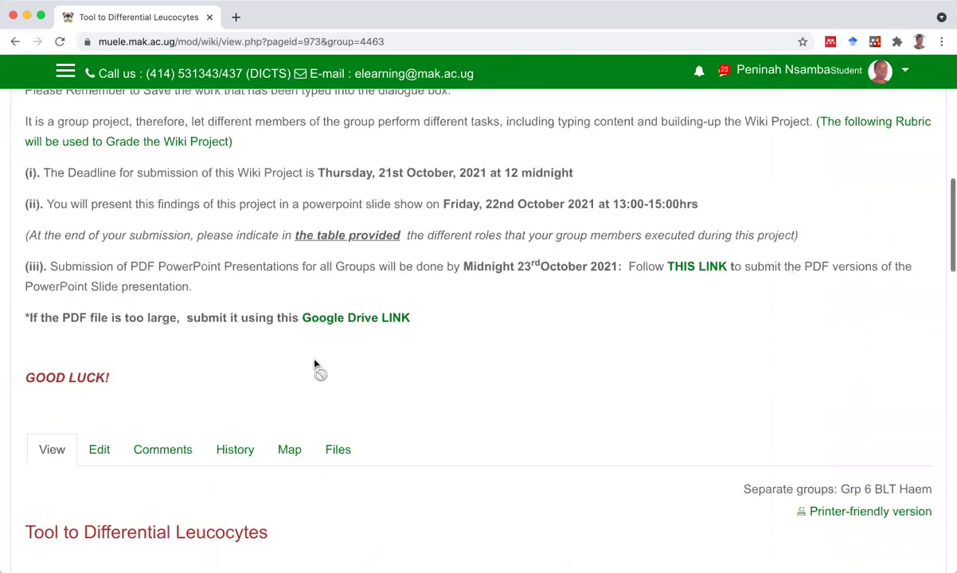
{"action": "scroll", "coordinate": [315, 365], "scroll_direction": "down", "scroll_amount": 8}
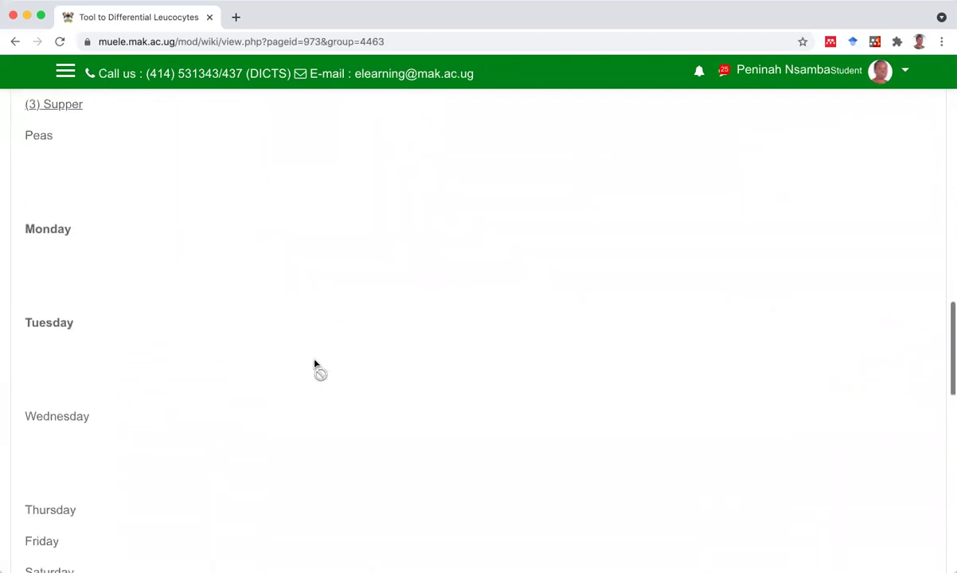
{"action": "scroll", "coordinate": [315, 364], "scroll_direction": "down", "scroll_amount": 8}
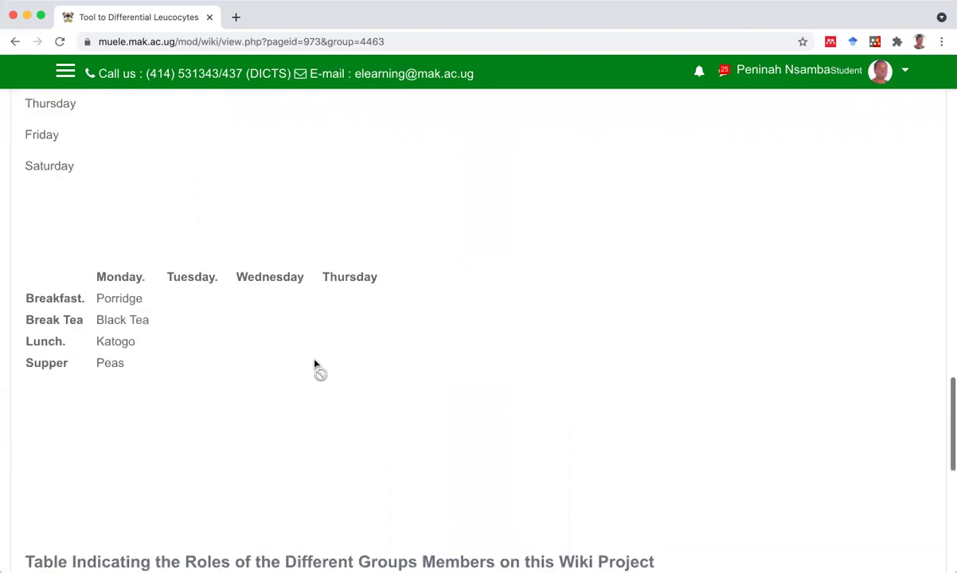
{"action": "scroll", "coordinate": [315, 365], "scroll_direction": "down", "scroll_amount": 2}
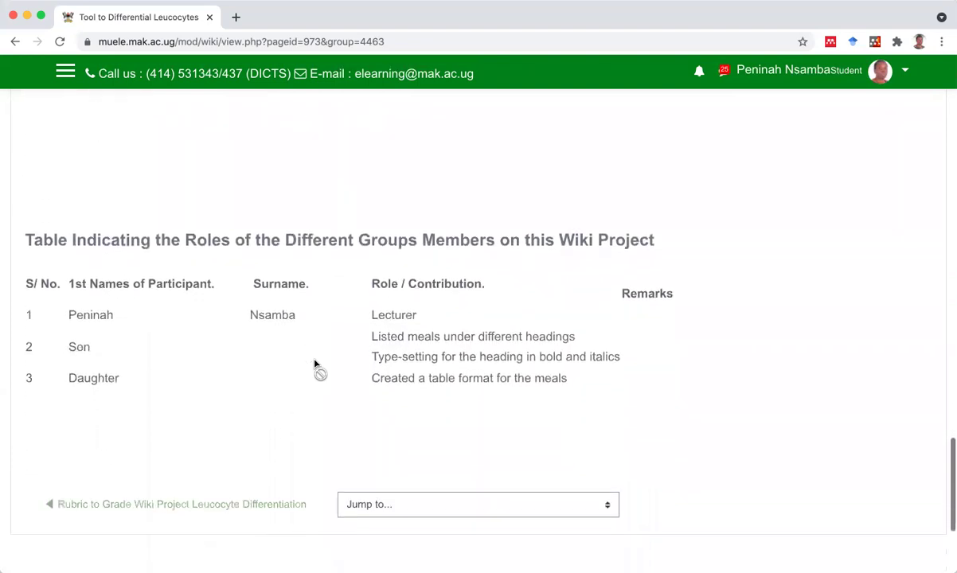
{"action": "scroll", "coordinate": [315, 365], "scroll_direction": "up", "scroll_amount": 6}
{"action": "scroll", "coordinate": [316, 365], "scroll_direction": "up", "scroll_amount": 10}
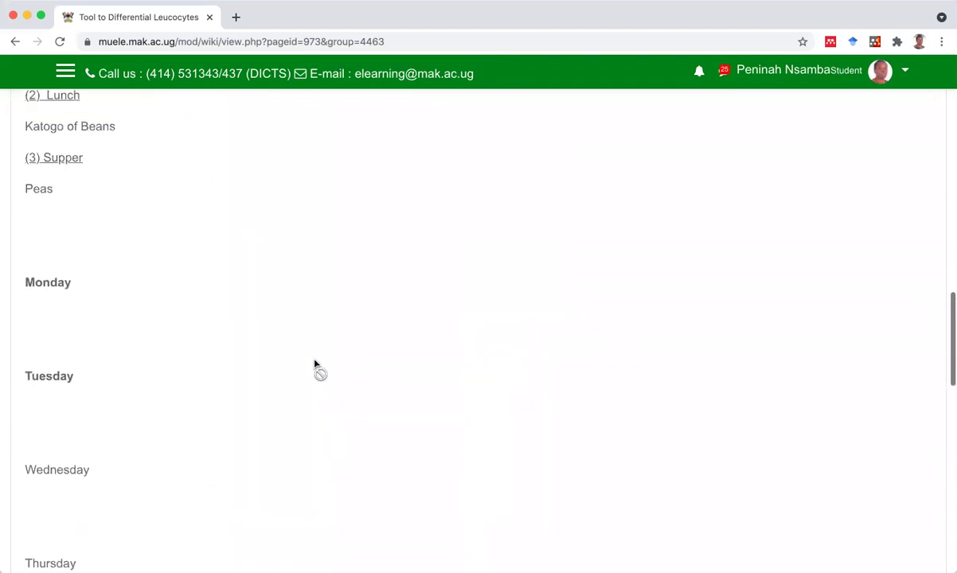
{"action": "scroll", "coordinate": [316, 364], "scroll_direction": "up", "scroll_amount": 5}
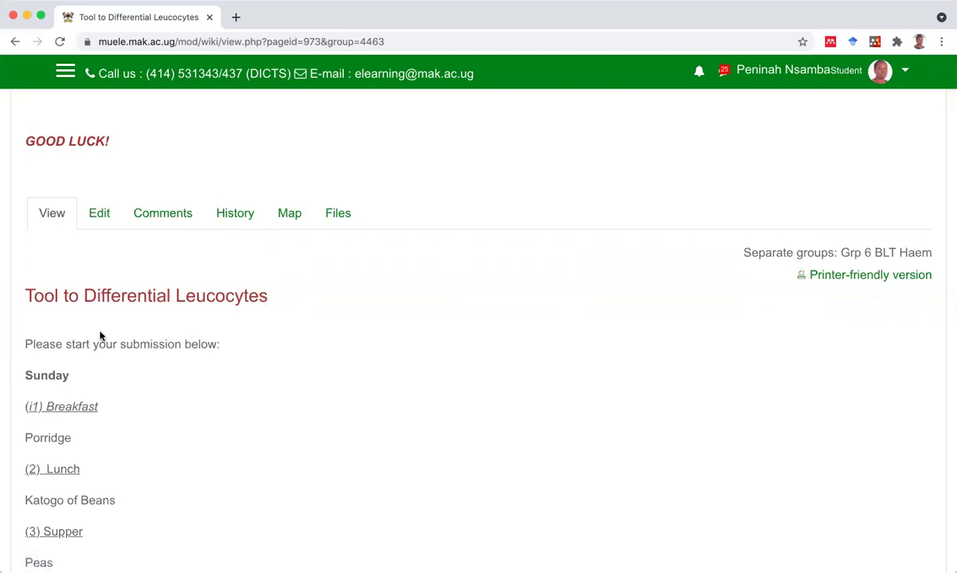
{"action": "scroll", "coordinate": [45, 369], "scroll_direction": "down", "scroll_amount": 5}
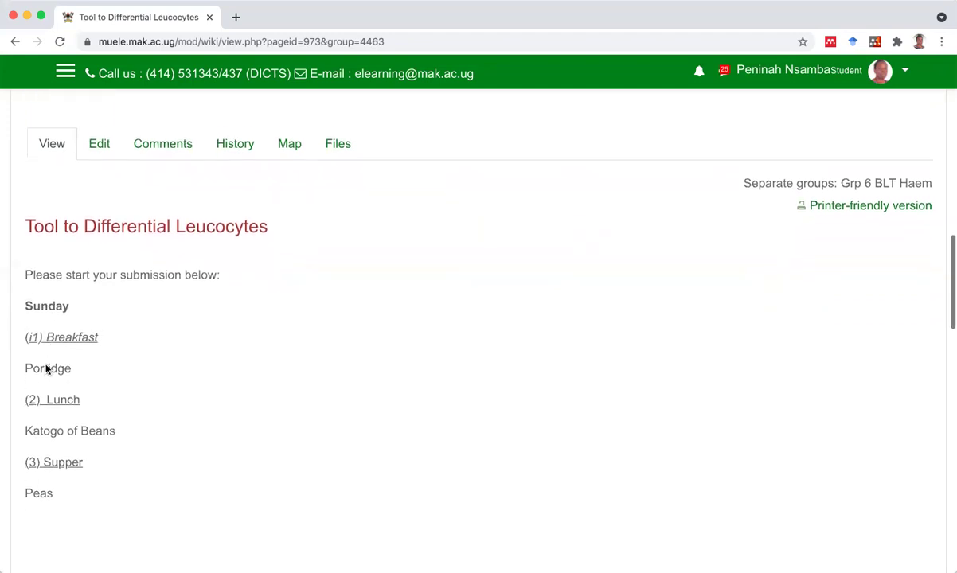
{"action": "scroll", "coordinate": [46, 369], "scroll_direction": "down", "scroll_amount": 8}
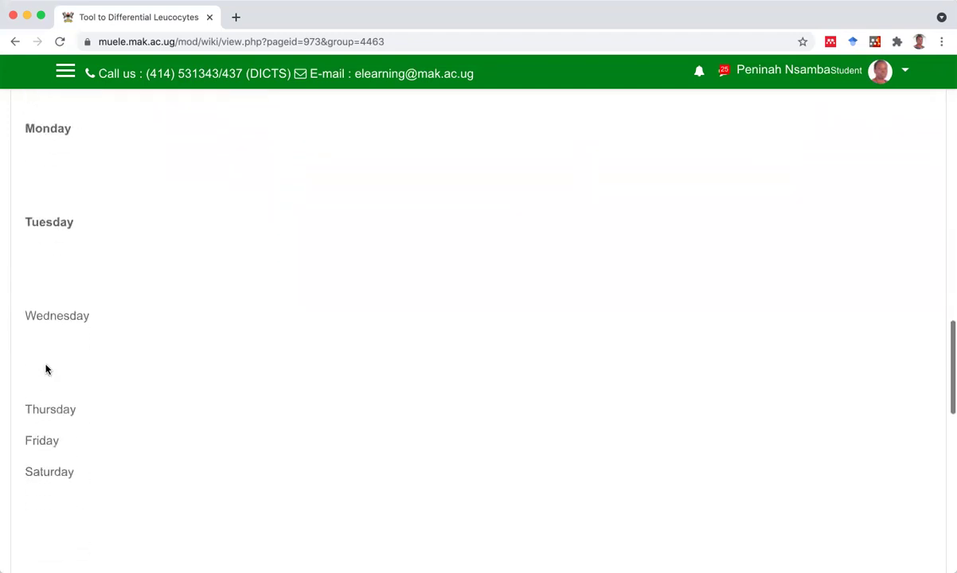
{"action": "scroll", "coordinate": [46, 368], "scroll_direction": "down", "scroll_amount": 7}
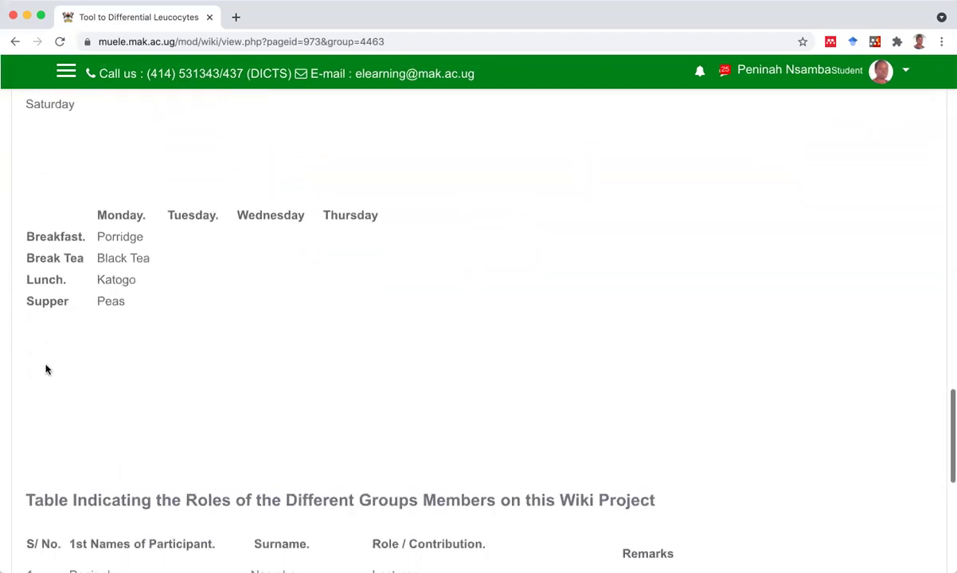
{"action": "scroll", "coordinate": [46, 369], "scroll_direction": "down", "scroll_amount": 2}
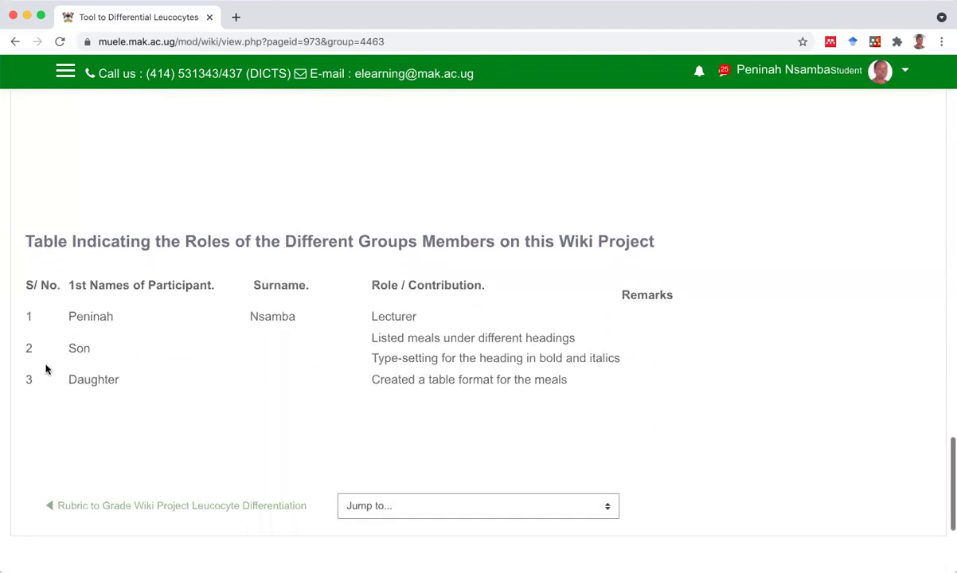
{"action": "scroll", "coordinate": [45, 369], "scroll_direction": "up", "scroll_amount": 15}
{"action": "scroll", "coordinate": [45, 369], "scroll_direction": "up", "scroll_amount": 9}
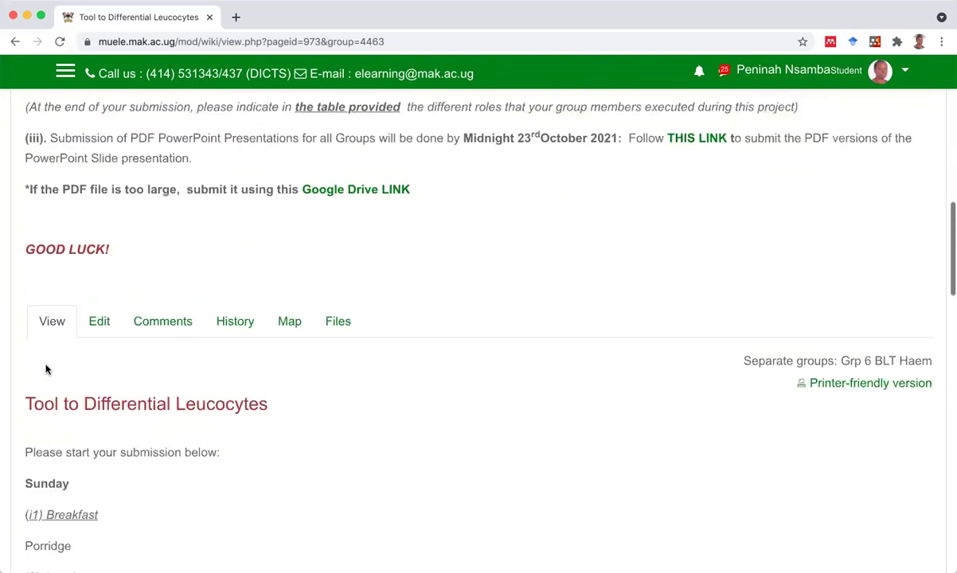
{"action": "scroll", "coordinate": [45, 369], "scroll_direction": "down", "scroll_amount": 1}
{"action": "scroll", "coordinate": [46, 369], "scroll_direction": "down", "scroll_amount": 1}
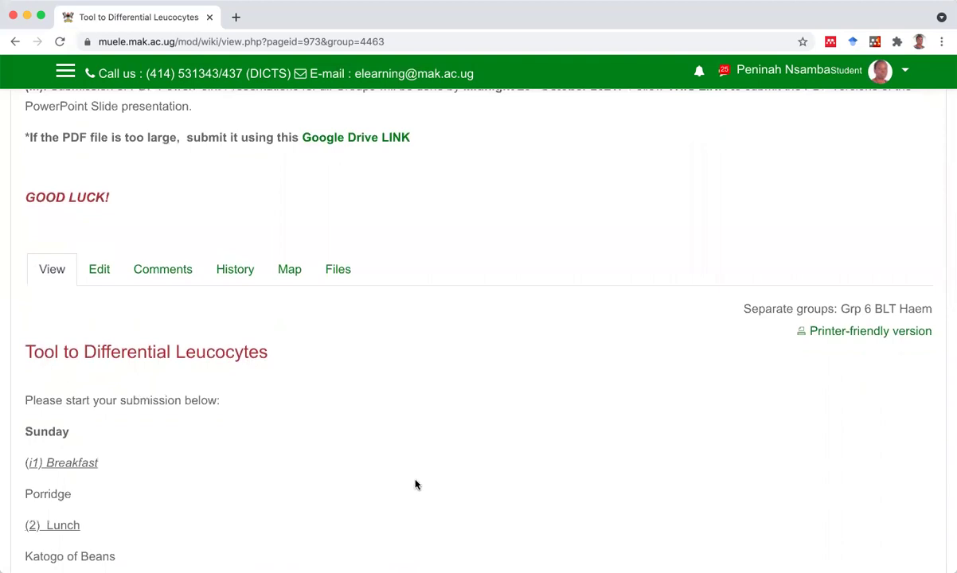